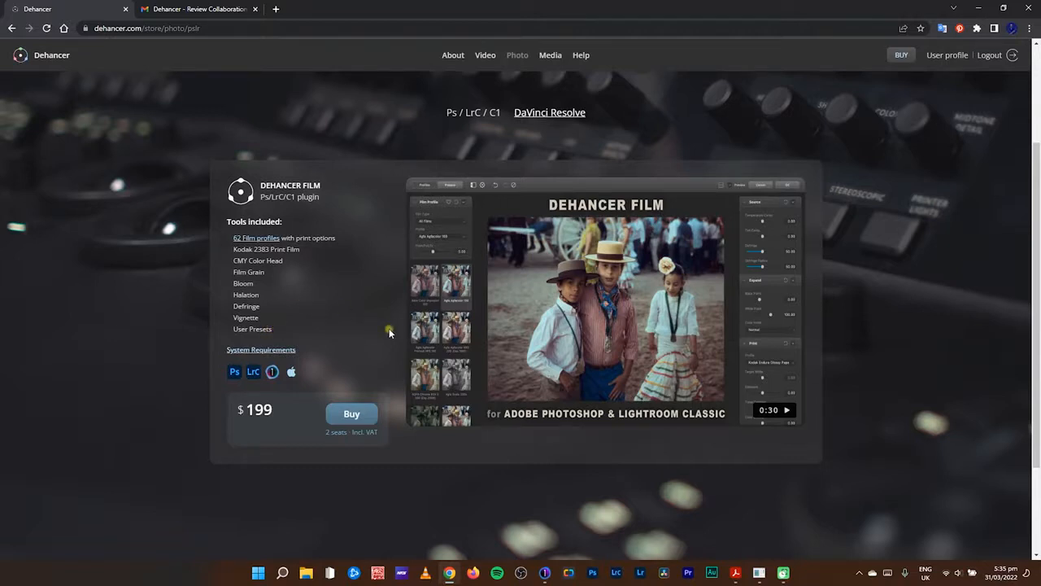
- Switch to Acrobat Reader and read the Capture One setup guide's TIFF export options and Recommended RAW settings
click(545, 573)
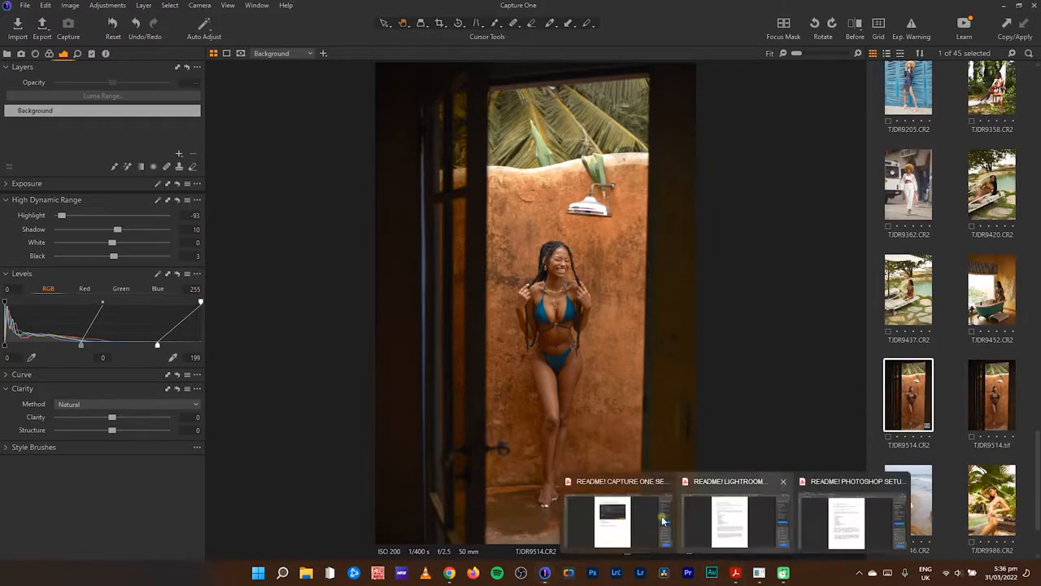
click(735, 573)
mouse_move(901, 374)
mouse_down()
mouse_move(908, 115)
mouse_move(901, 362)
mouse_move(901, 326)
mouse_move(862, 422)
mouse_move(875, 468)
mouse_move(881, 370)
mouse_move(882, 381)
mouse_up()
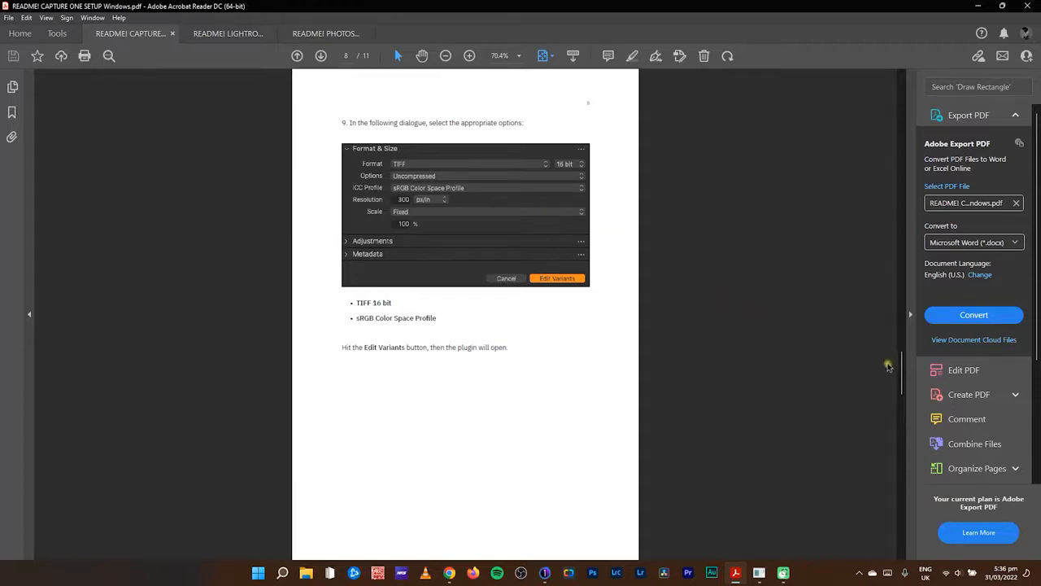
drag(901, 376, 908, 534)
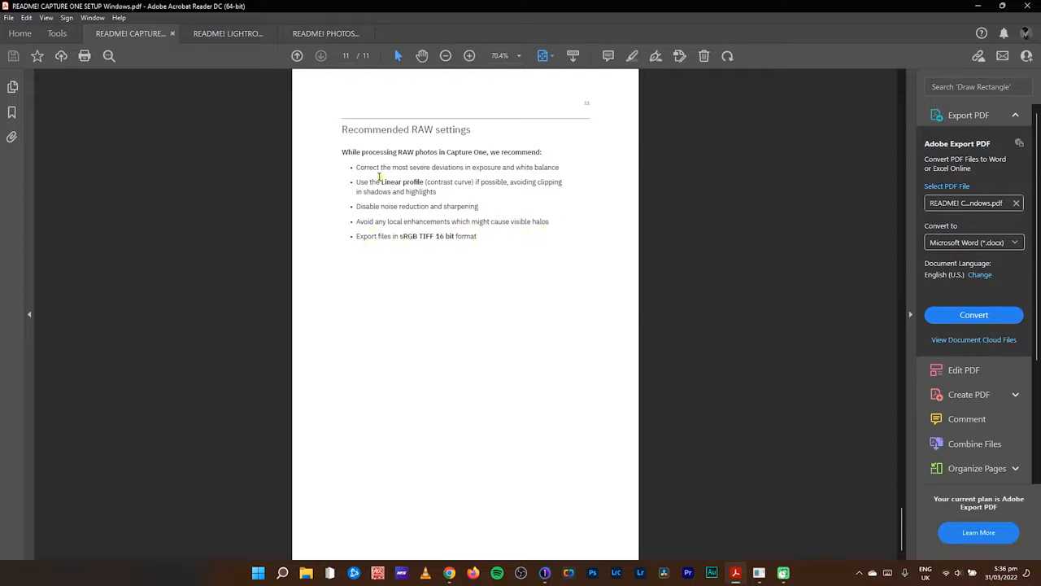
- Switch back to Capture One and inspect the Base Characteristics curve, comparing TJDR9514.CR2 with and without the Linear Response setting
click(546, 573)
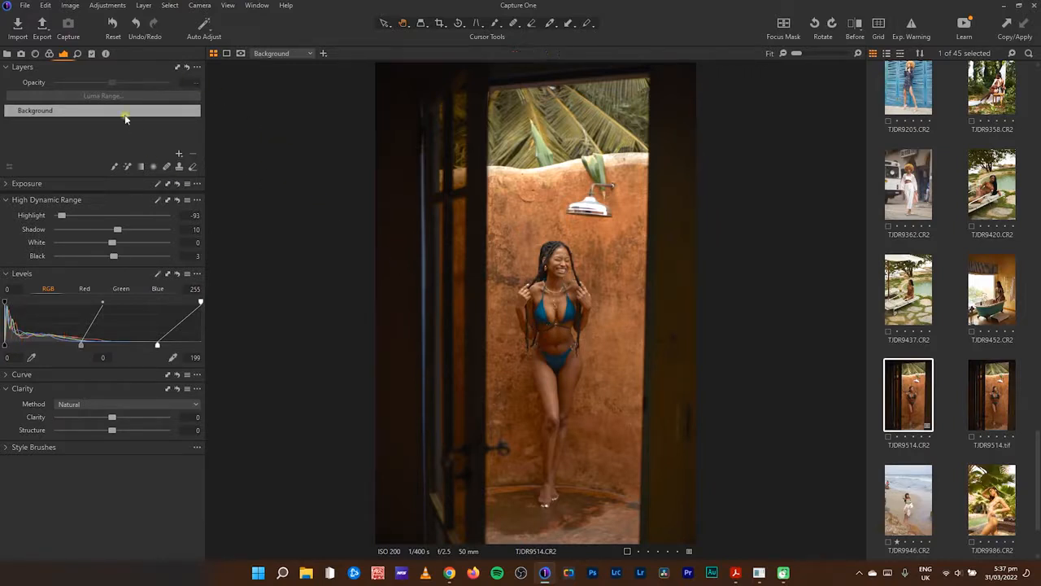
click(49, 53)
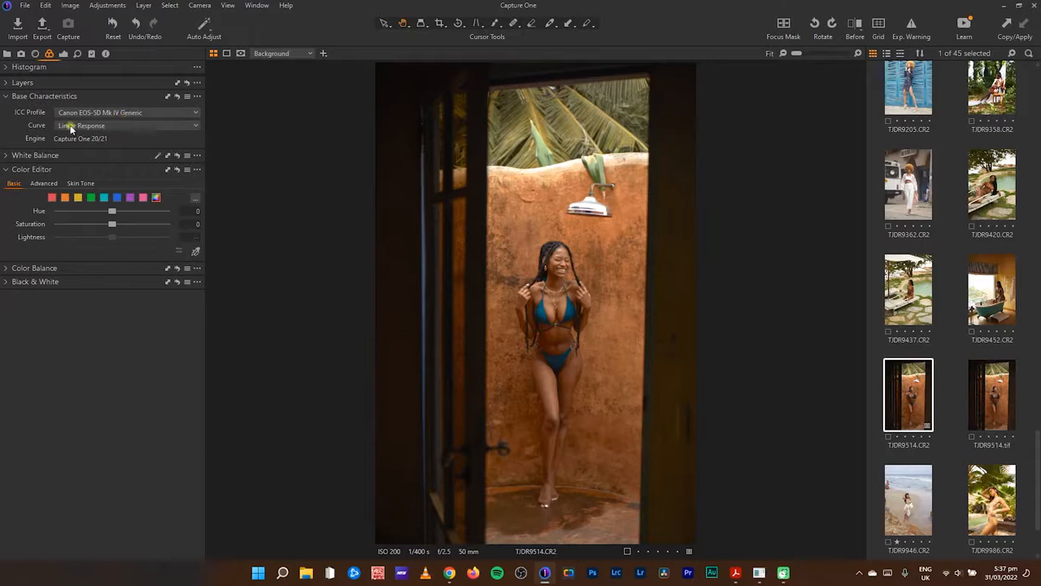
click(105, 126)
click(104, 126)
alt+click(179, 96)
alt+click(180, 99)
alt+click(181, 99)
alt+click(180, 99)
- Set the Sharpening Amount of TJDR9514.CR2 to 0
click(62, 54)
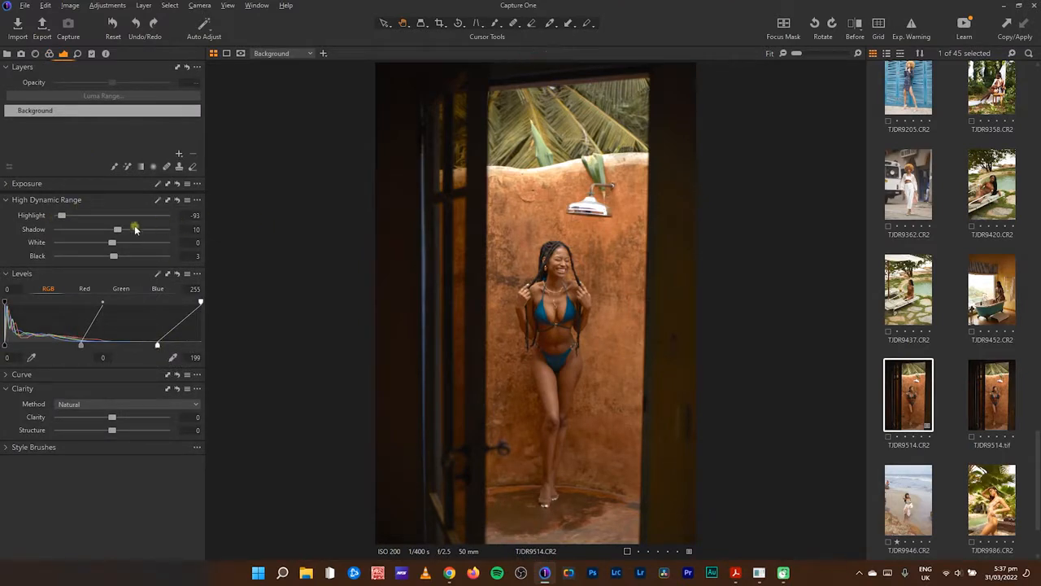
click(79, 55)
drag(59, 328, 36, 330)
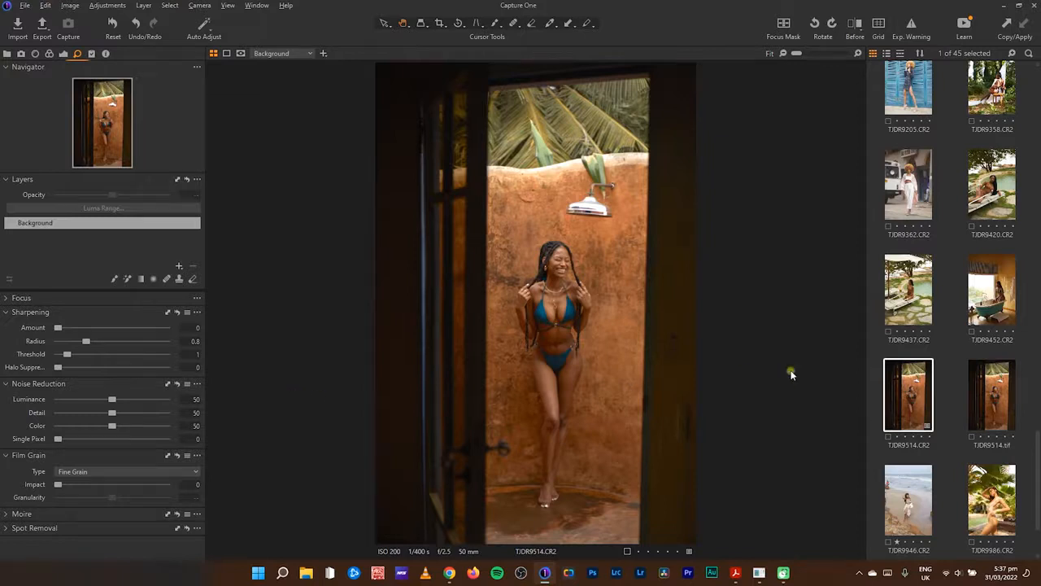
right_click(913, 392)
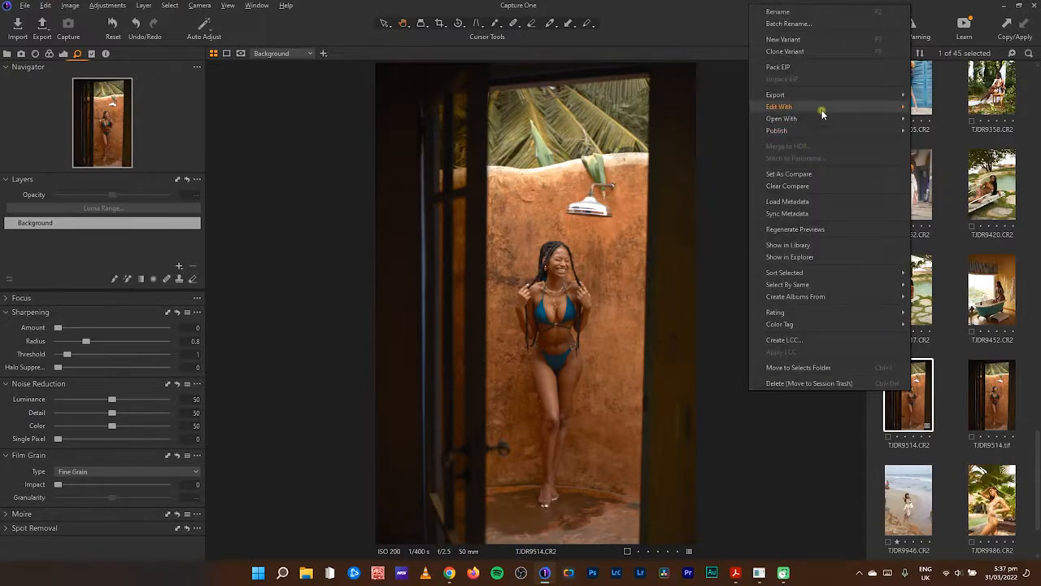
mouse_move(875, 107)
click(938, 205)
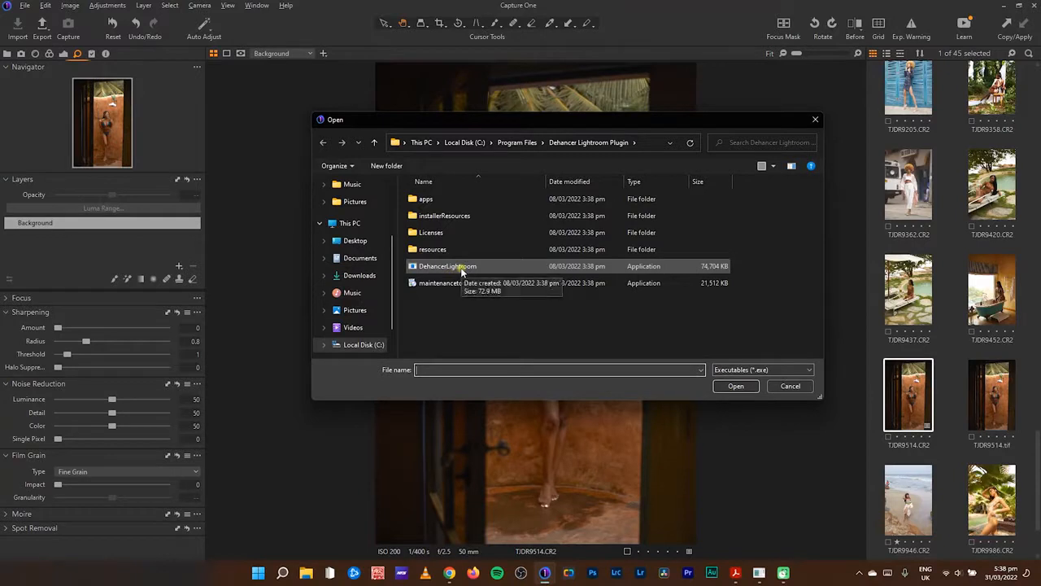
click(787, 386)
right_click(906, 388)
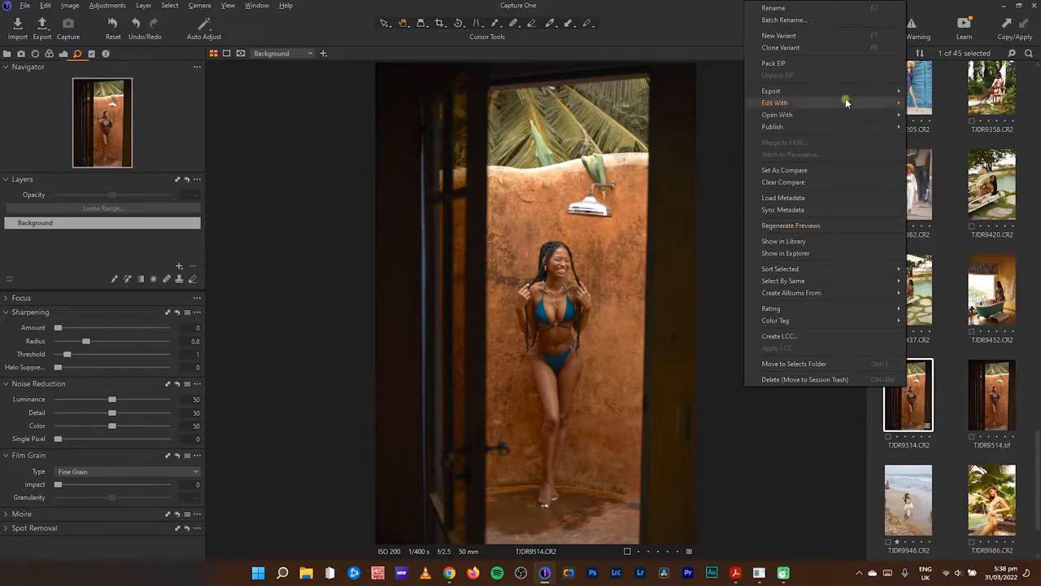
mouse_move(845, 100)
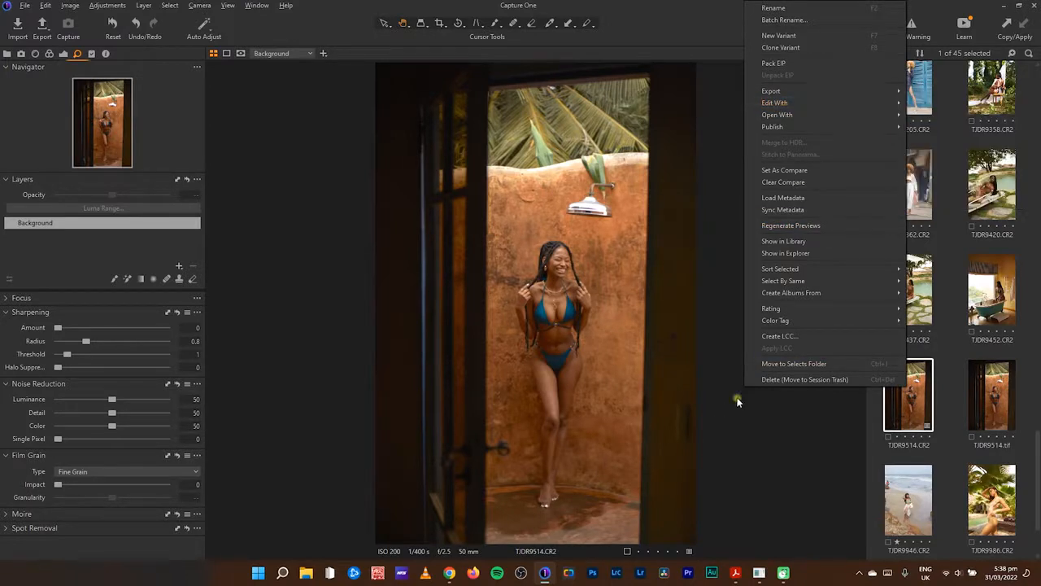
- Switch to the Dehancer Photo window holding the shower photo and look over its Film Profile options
mouse_move(735, 578)
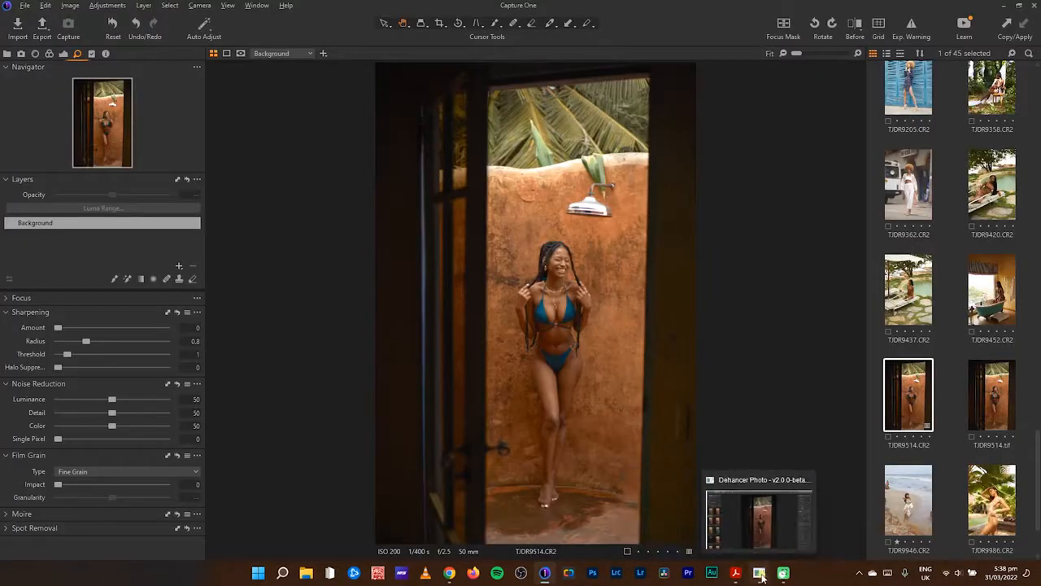
click(764, 530)
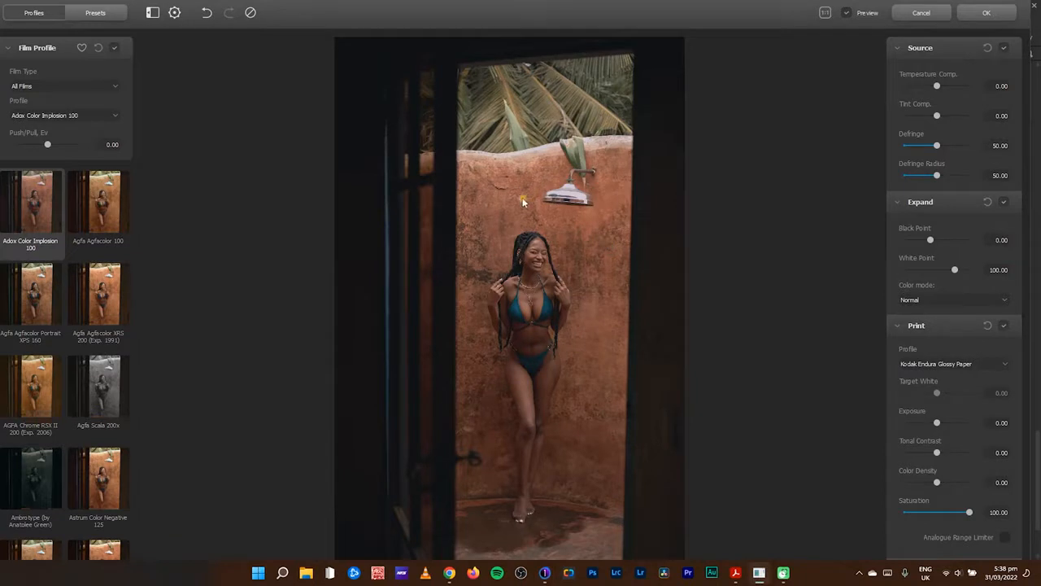
click(9, 49)
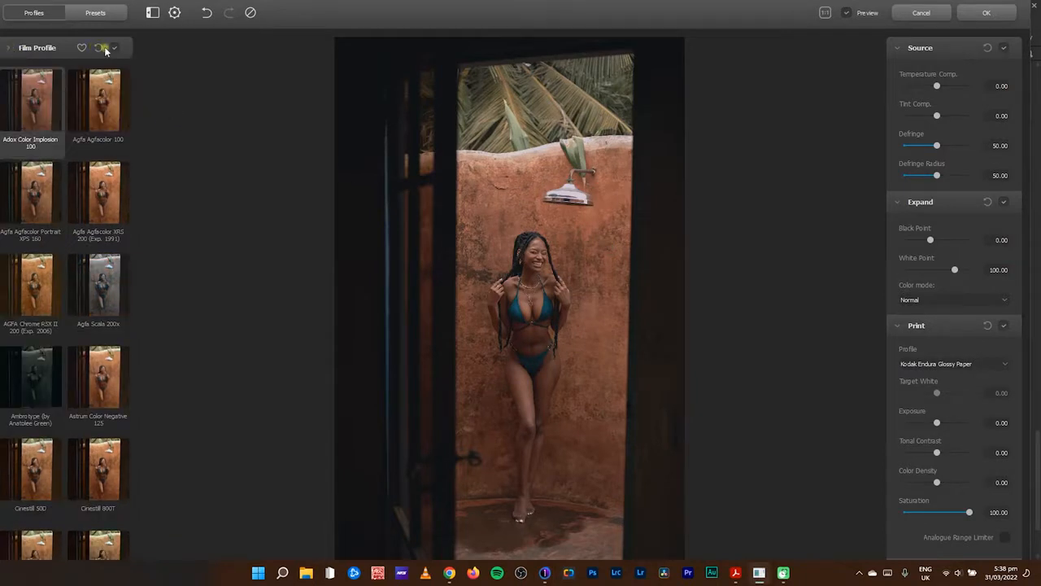
click(7, 51)
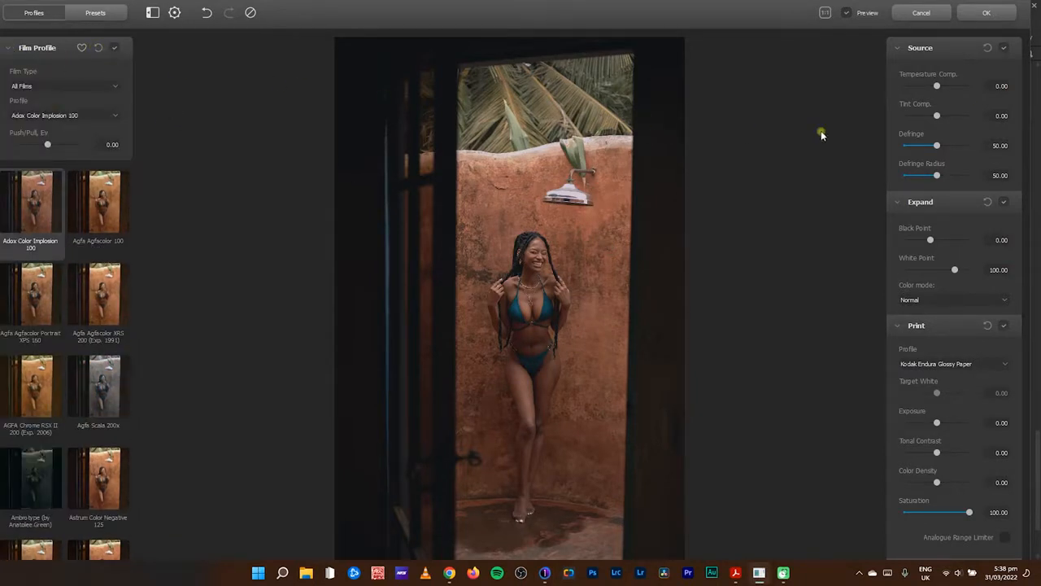
- Collapse every adjustment section from Source to Vignette as well as Film Profile, and fit the plugin window to the screen
click(896, 48)
click(897, 71)
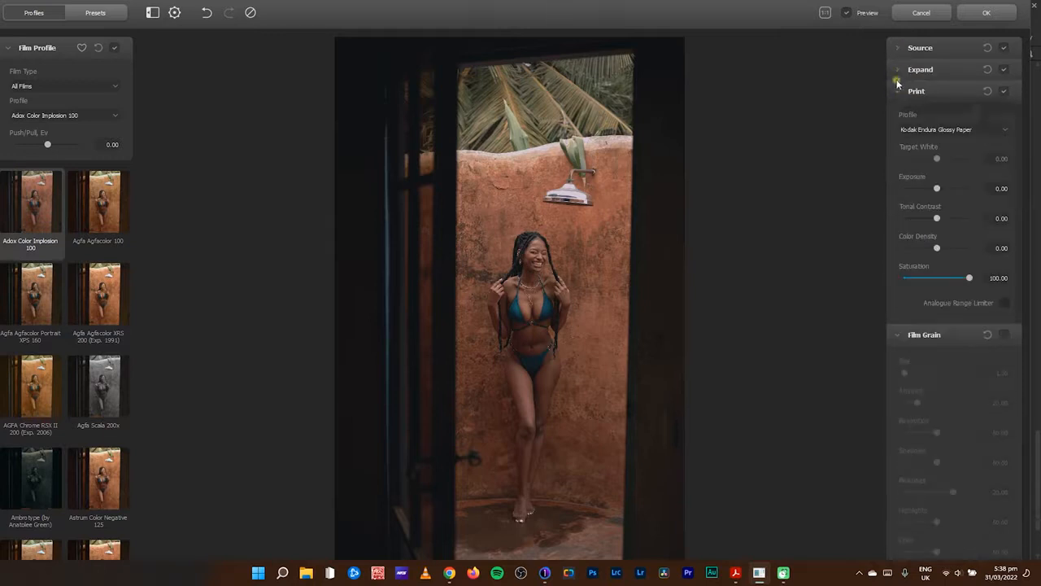
click(898, 91)
click(896, 112)
click(895, 134)
click(896, 156)
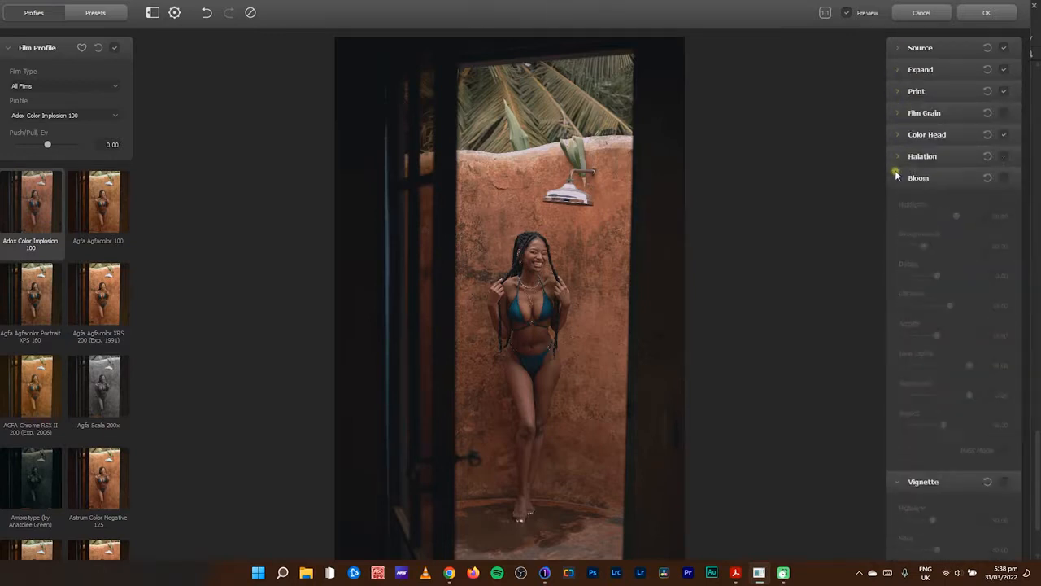
click(895, 177)
click(894, 198)
click(7, 49)
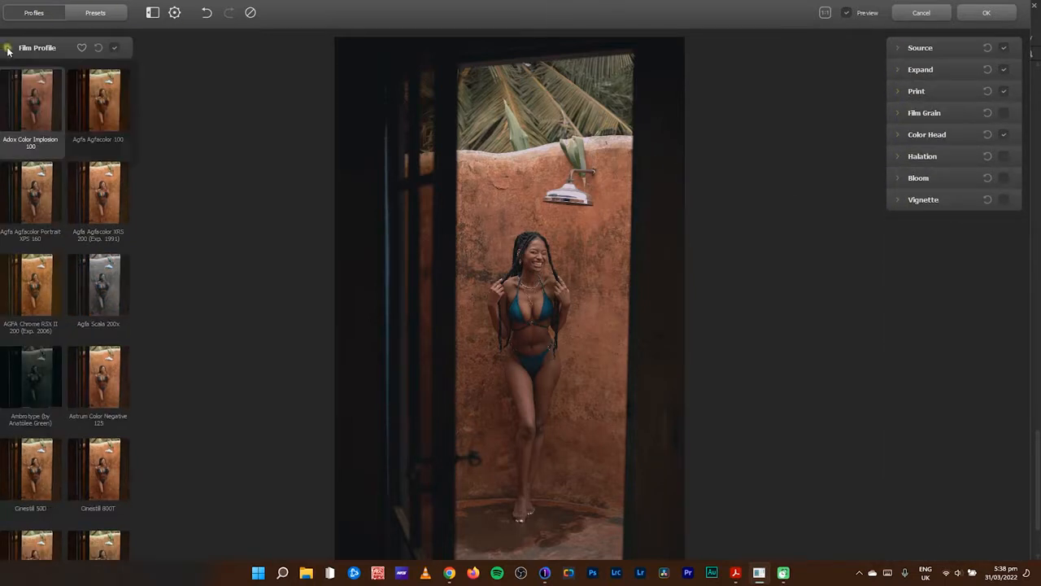
drag(1031, 230, 1028, 230)
click(992, 10)
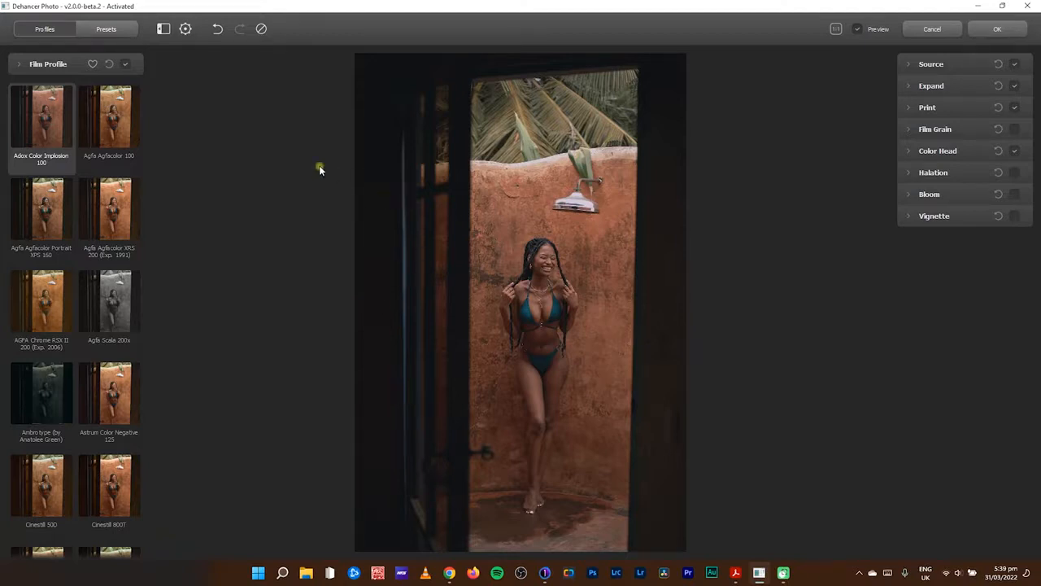
- Turn off the Film Profile effect and set the Print profile to Kodak 2383 Print Film
click(18, 65)
click(126, 65)
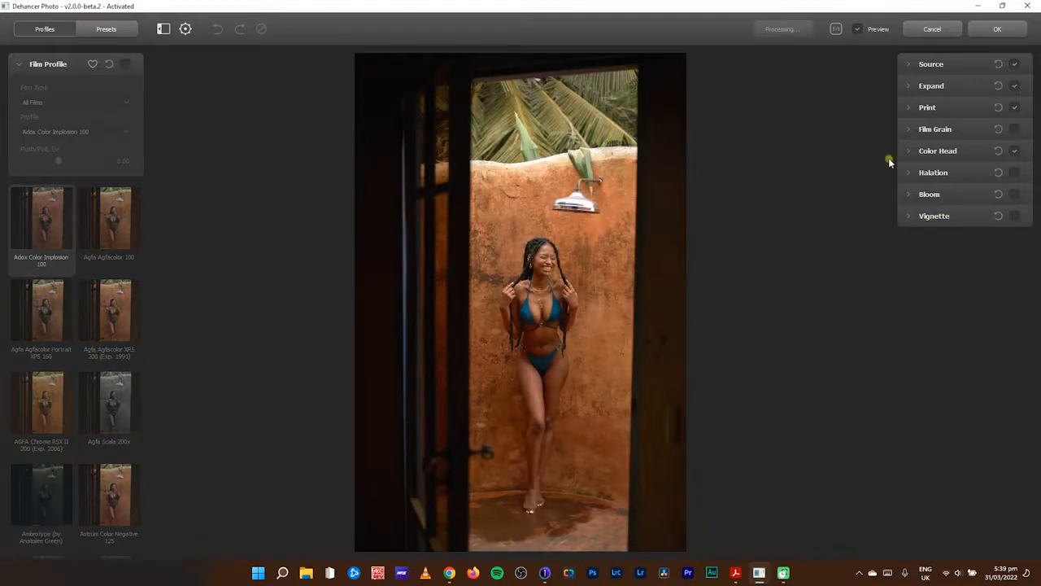
click(920, 109)
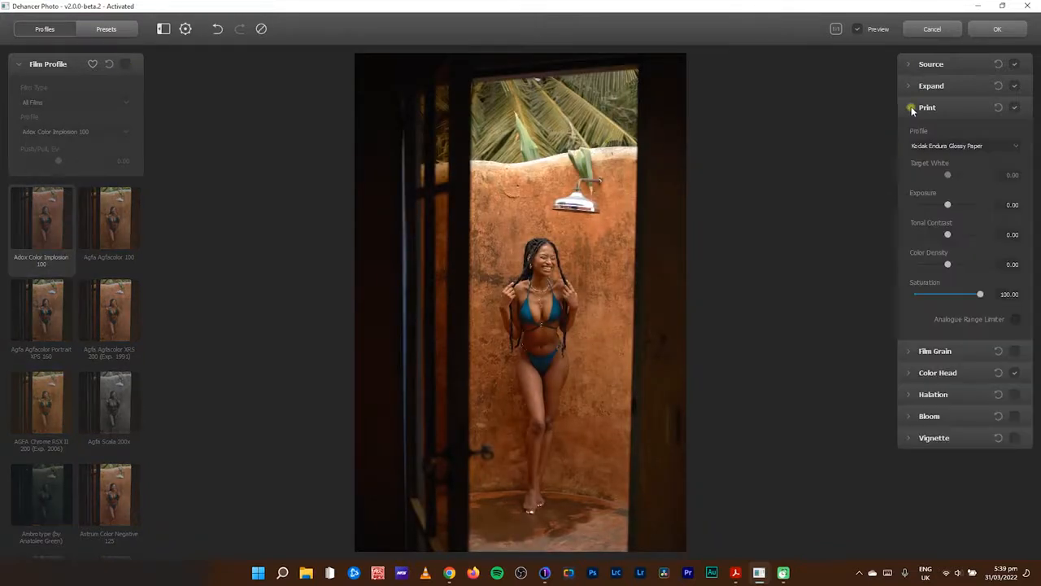
click(971, 145)
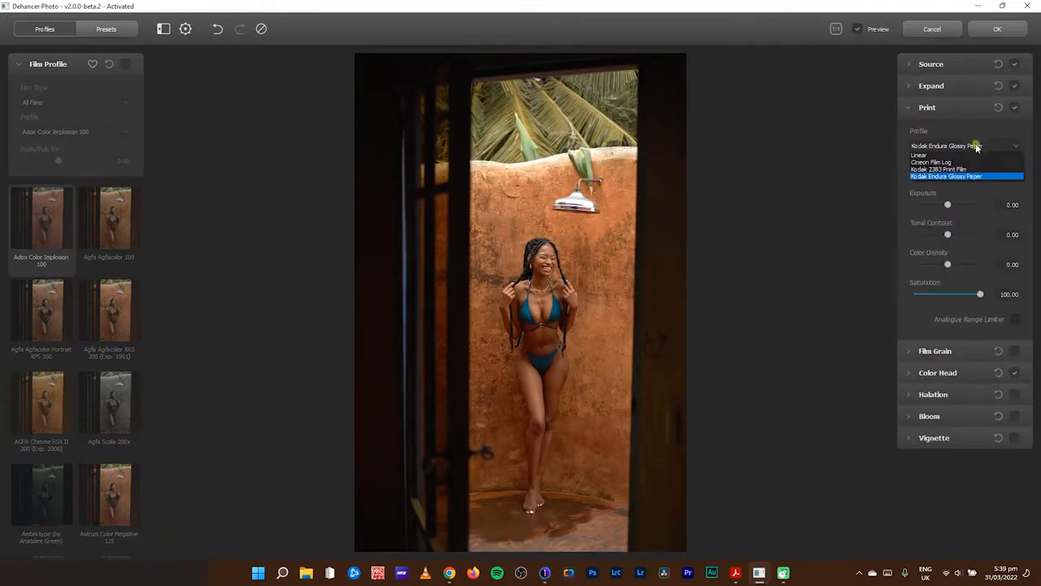
click(915, 168)
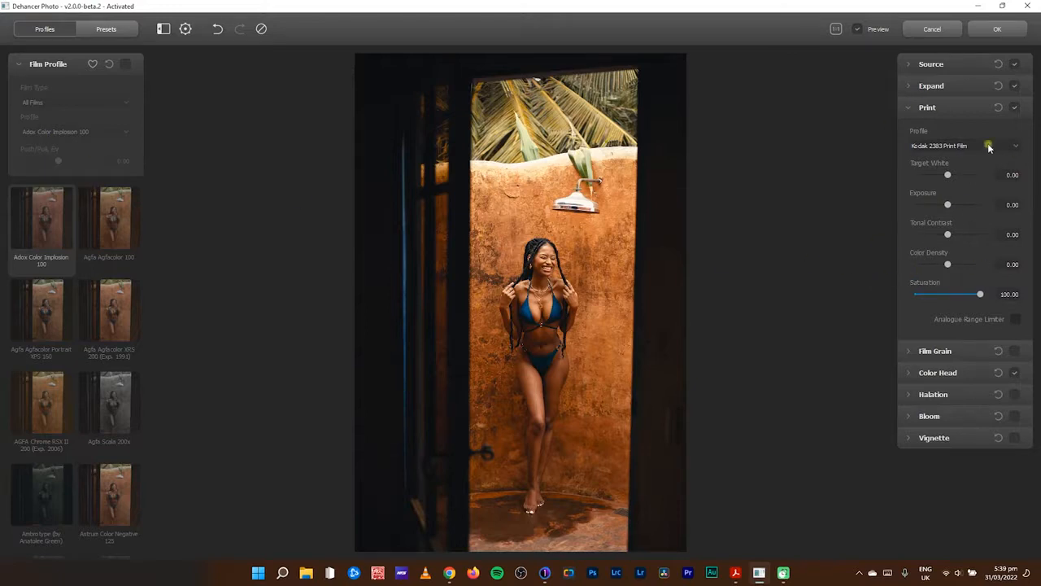
- Try the Cineon Film Log print profile on the photo, and return to Kodak 2383 Print Film
click(962, 148)
click(956, 162)
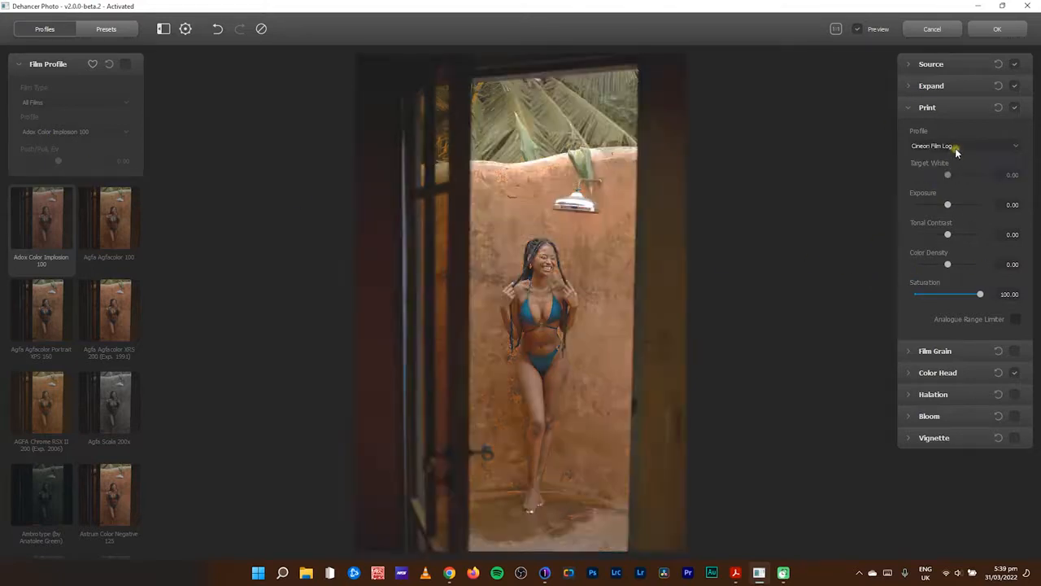
click(955, 149)
click(956, 169)
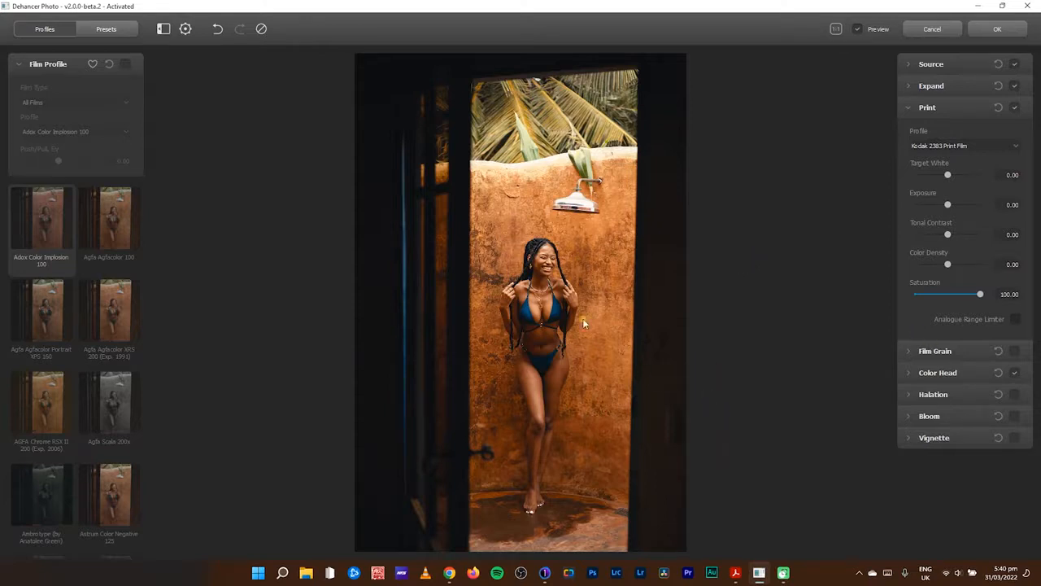
- Compare the photo with and without the preview and the Print effect, and view the Source settings
click(863, 30)
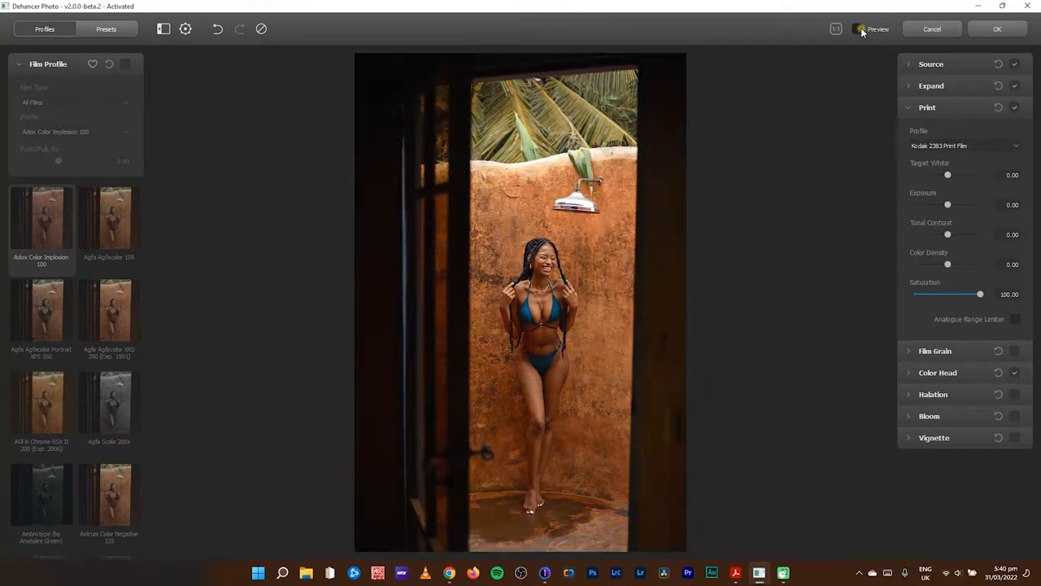
click(859, 30)
click(1015, 107)
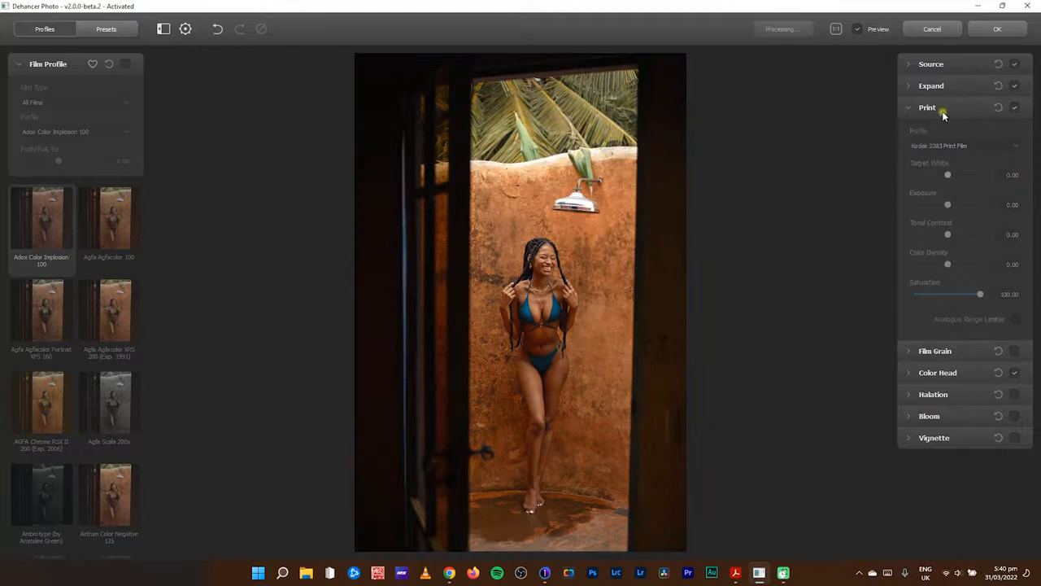
click(911, 109)
click(908, 64)
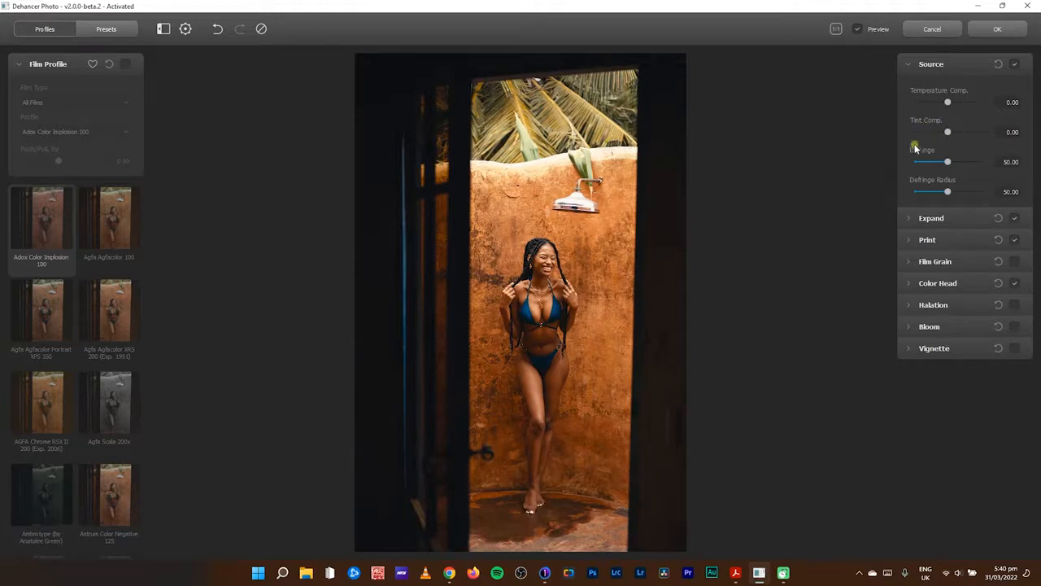
click(909, 64)
- Try the alternative color mode in the Expand section and return it to Normal
click(909, 86)
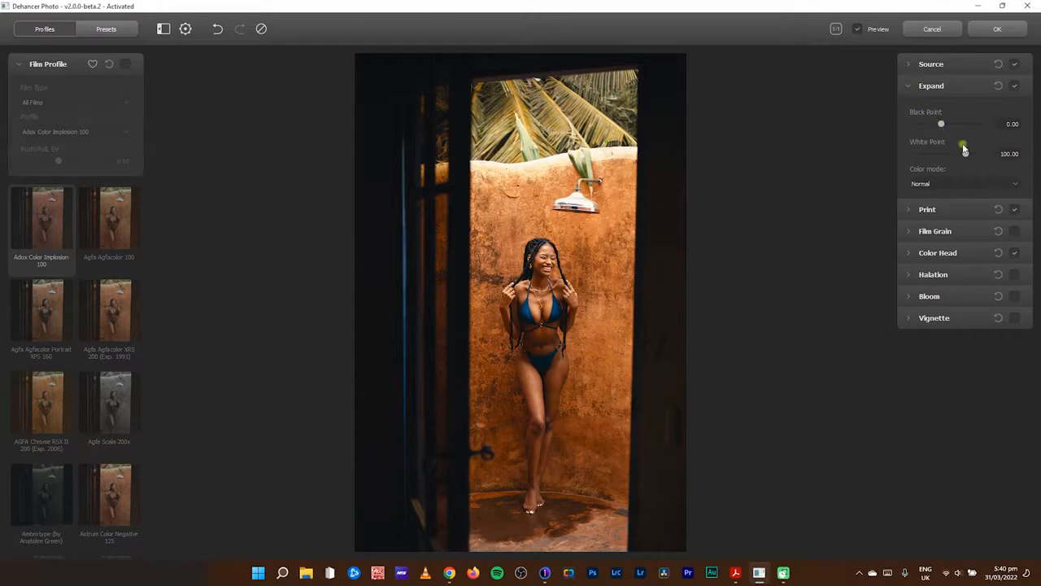
click(938, 183)
click(935, 201)
click(946, 189)
click(942, 200)
click(941, 186)
click(915, 189)
- Set Expand's Black Point to -2.50 and White Point to 107.25, and compare the photo with Expand off and on
drag(939, 125, 937, 123)
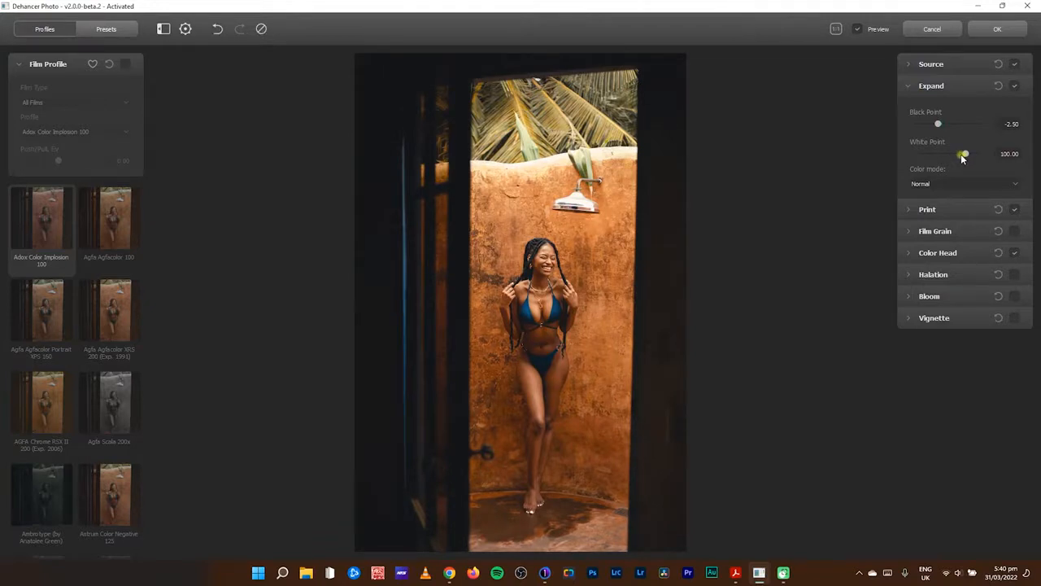
drag(962, 157, 970, 156)
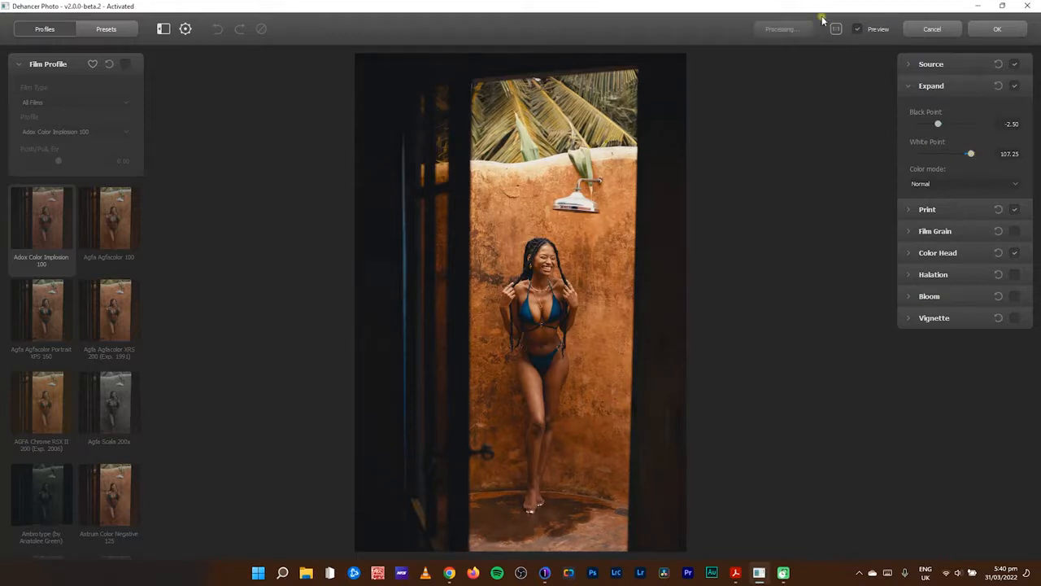
click(1015, 87)
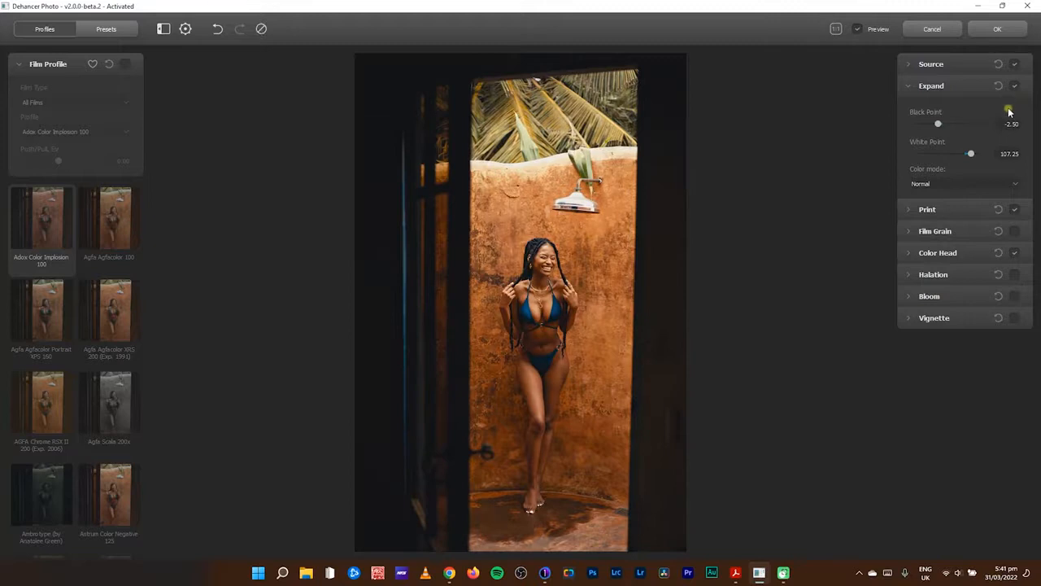
click(1015, 87)
click(907, 90)
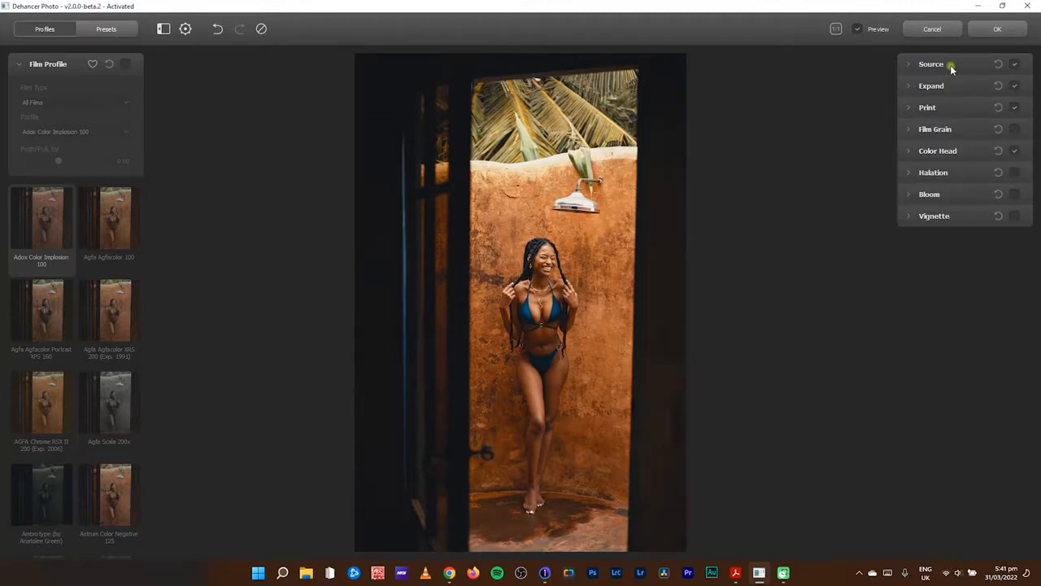
- Review the settings in the Source, Expand and Print sections one after another
click(908, 65)
click(908, 64)
click(908, 84)
click(908, 85)
click(908, 107)
click(907, 107)
- Turn the Film Profile effect back on and apply the Agfa Agfacolor 100 profile
click(125, 64)
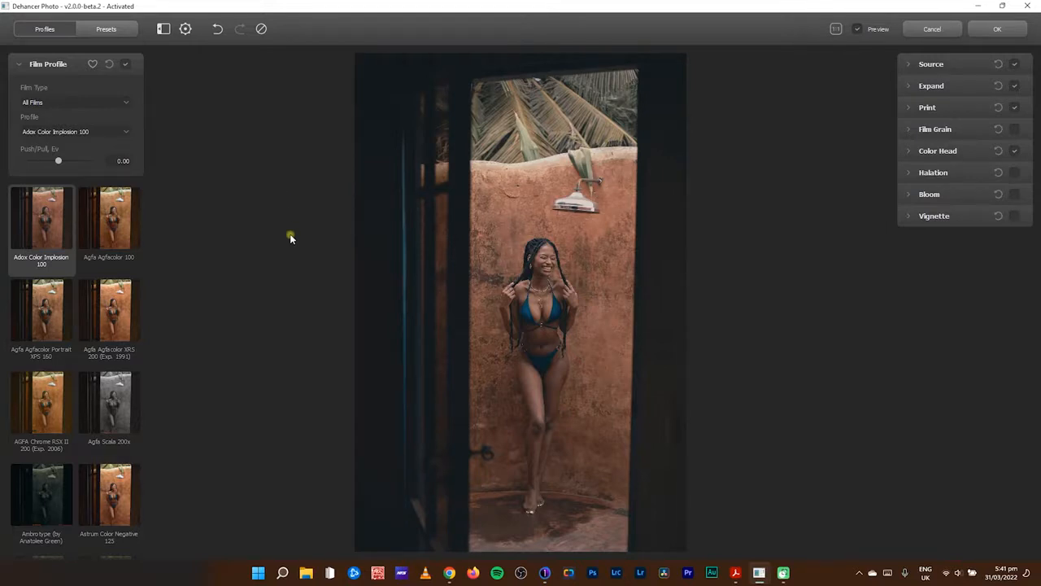
click(104, 221)
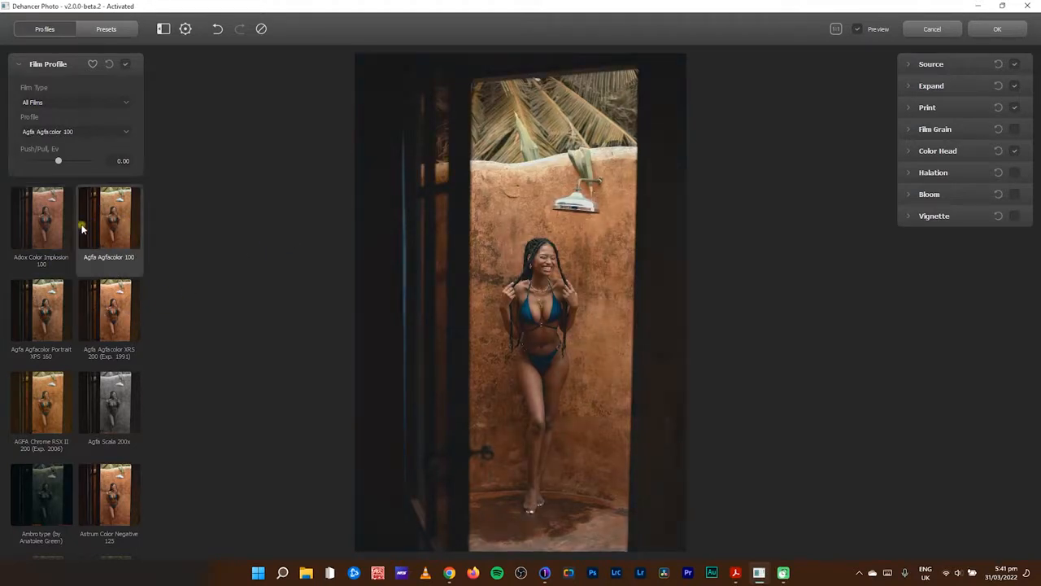
- Try the Adox Color Implosion 100, Agfa Agfacolor Portrait XPS 160 and Agfa Agfacolor XRS 200 film profiles on the photo
click(41, 228)
click(37, 315)
click(124, 319)
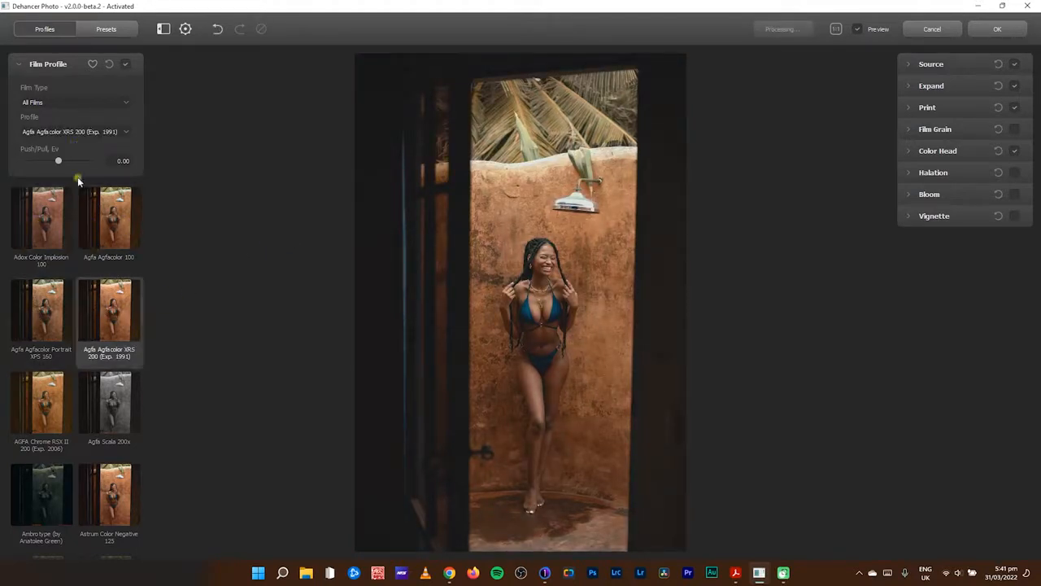
- Try the Color Negative, Motion Picture and Color Positive film types one after another
click(90, 103)
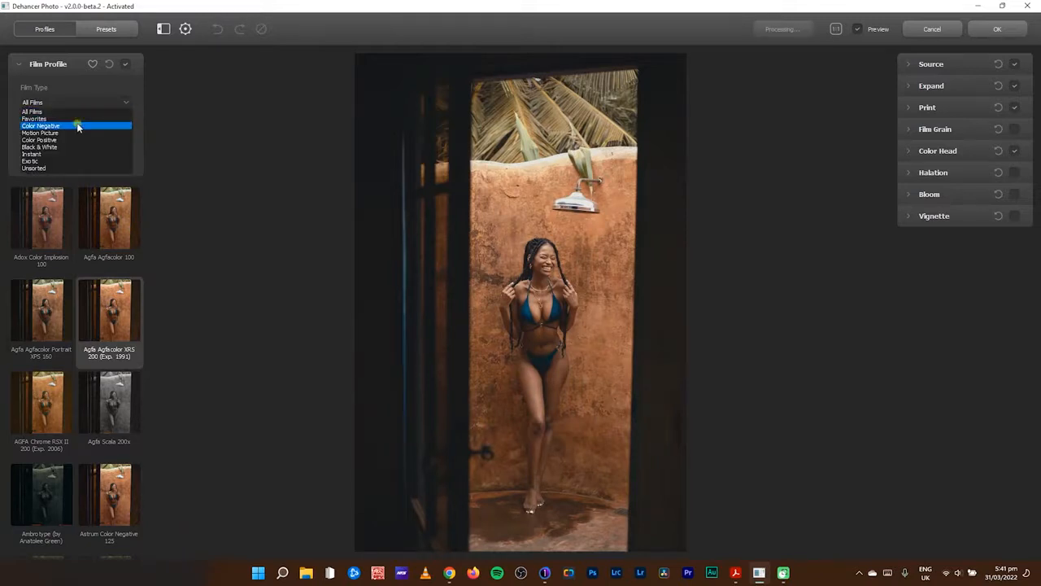
click(76, 123)
click(81, 103)
click(69, 132)
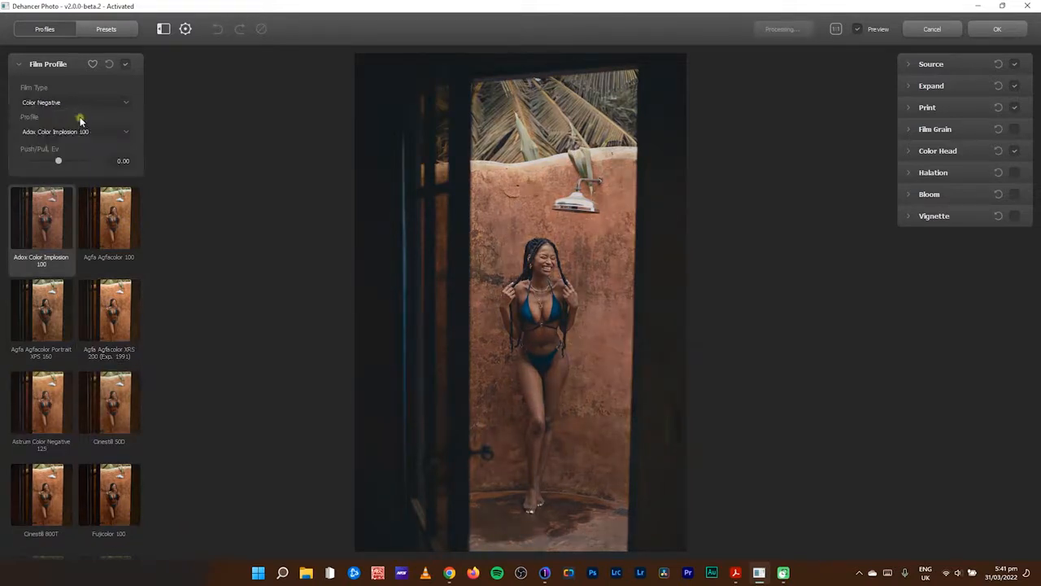
click(91, 99)
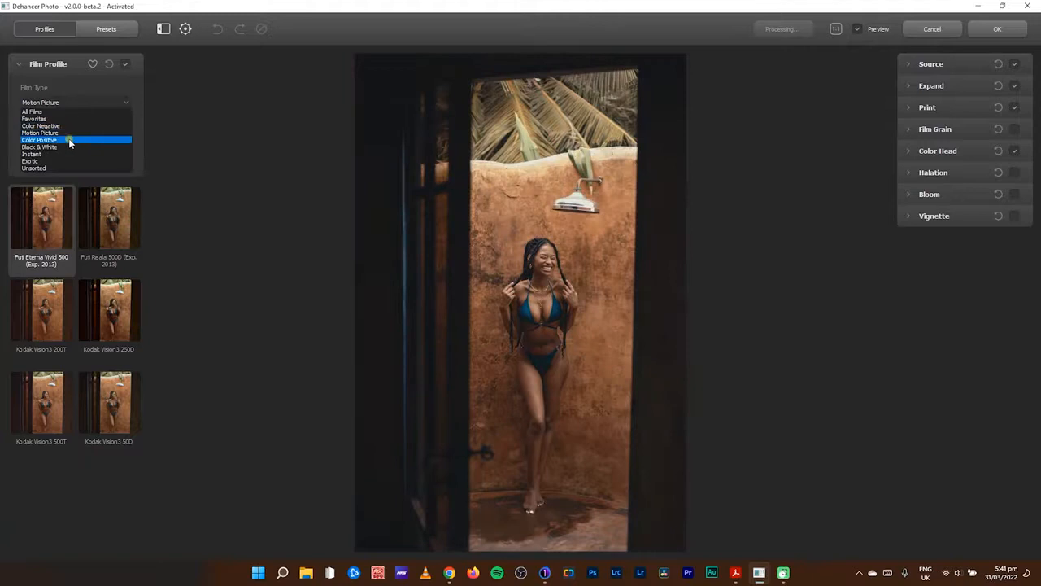
click(70, 139)
- Try the Black & White and Instant film types, and return the film type to Color Negative
click(83, 102)
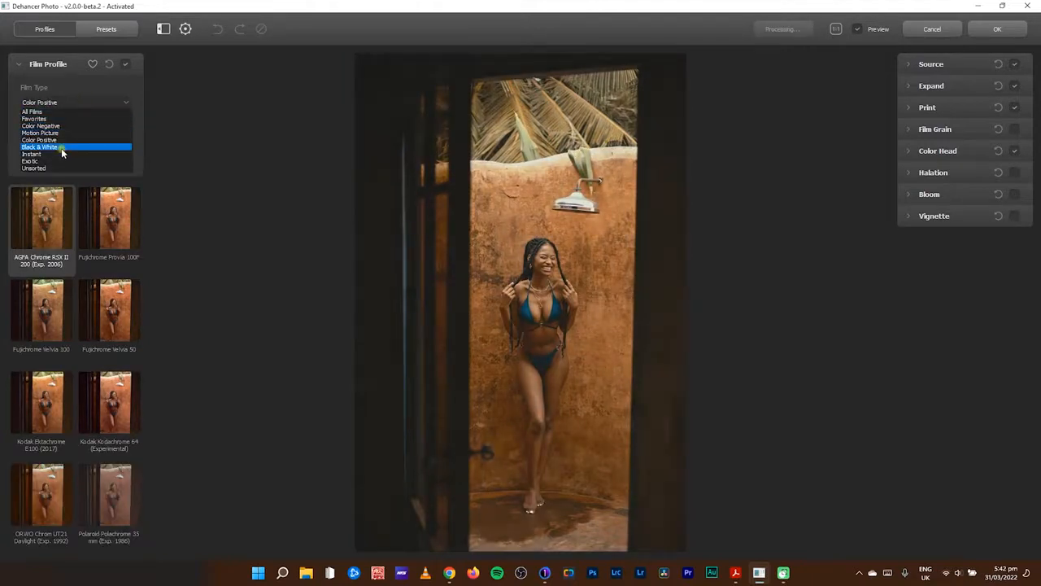
click(61, 148)
click(83, 102)
click(61, 155)
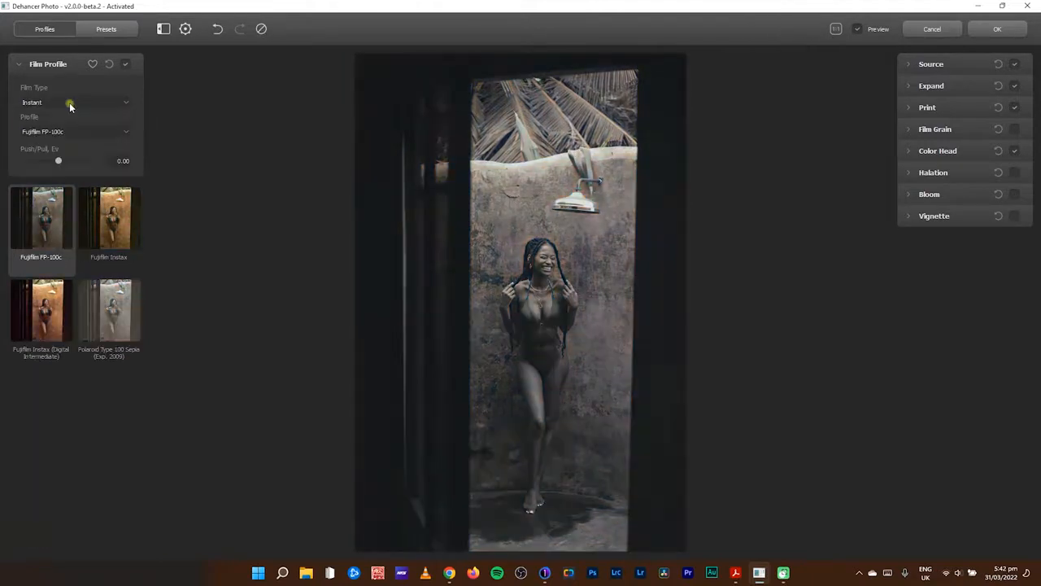
click(70, 103)
click(41, 158)
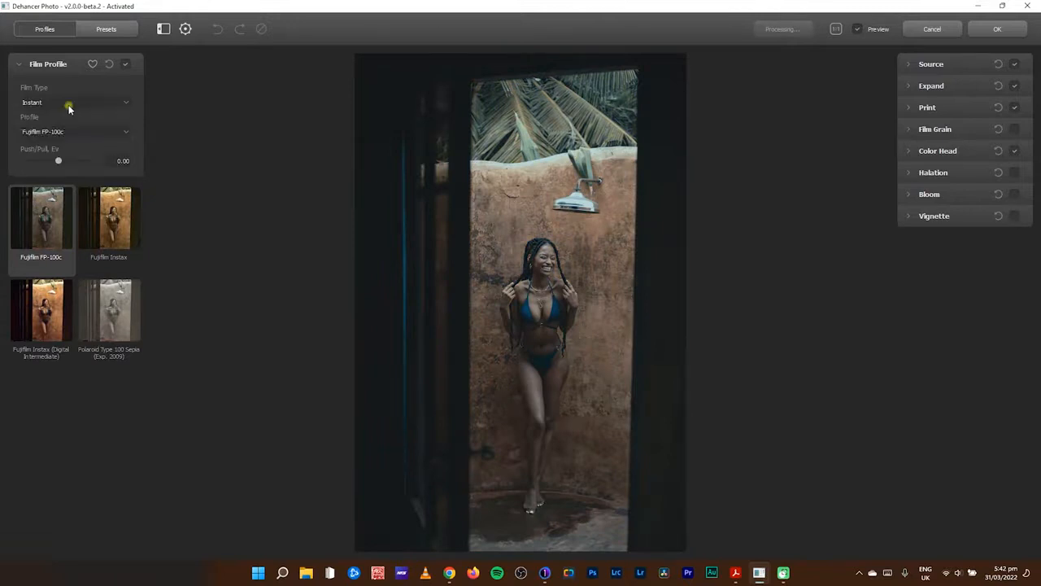
click(70, 103)
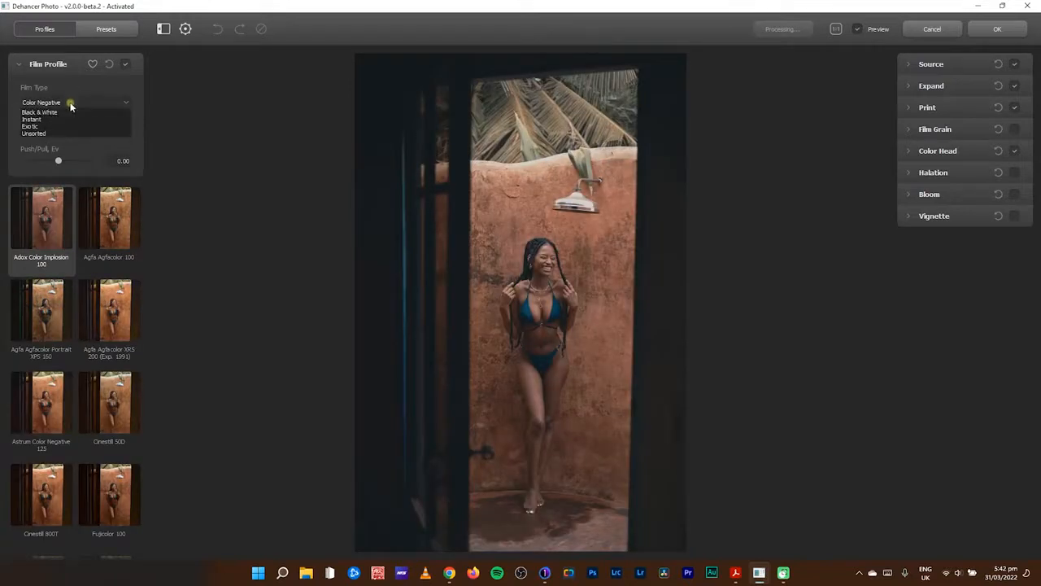
click(64, 125)
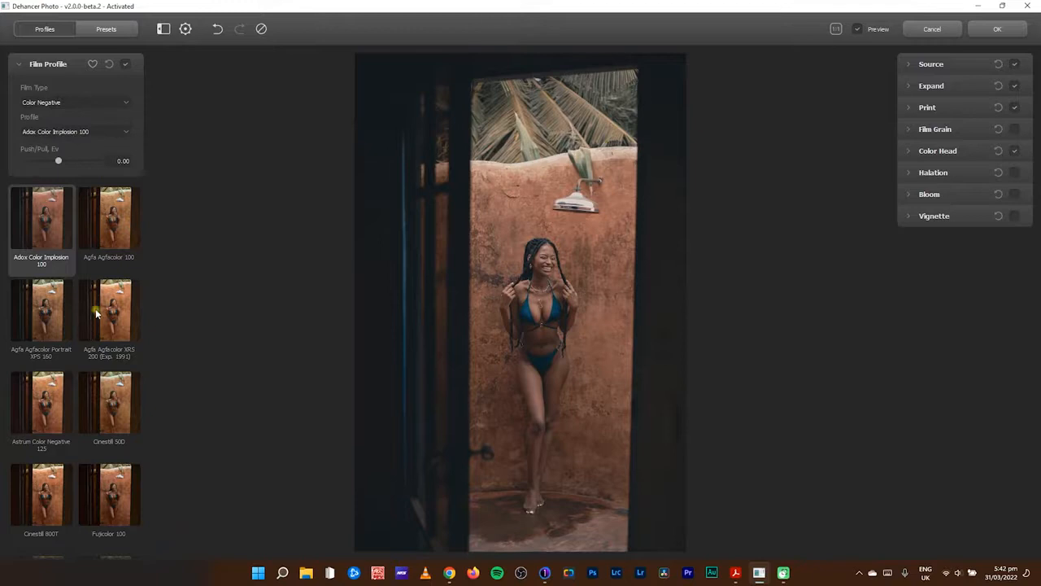
- Try Kodak Pro Image 100, Portra 800, Supra 100, Ultramax 400, Konica Minolta VX400 Super and Rollei CN200 from the color negative films
scroll(85, 362, down, 2)
scroll(85, 362, down, 10)
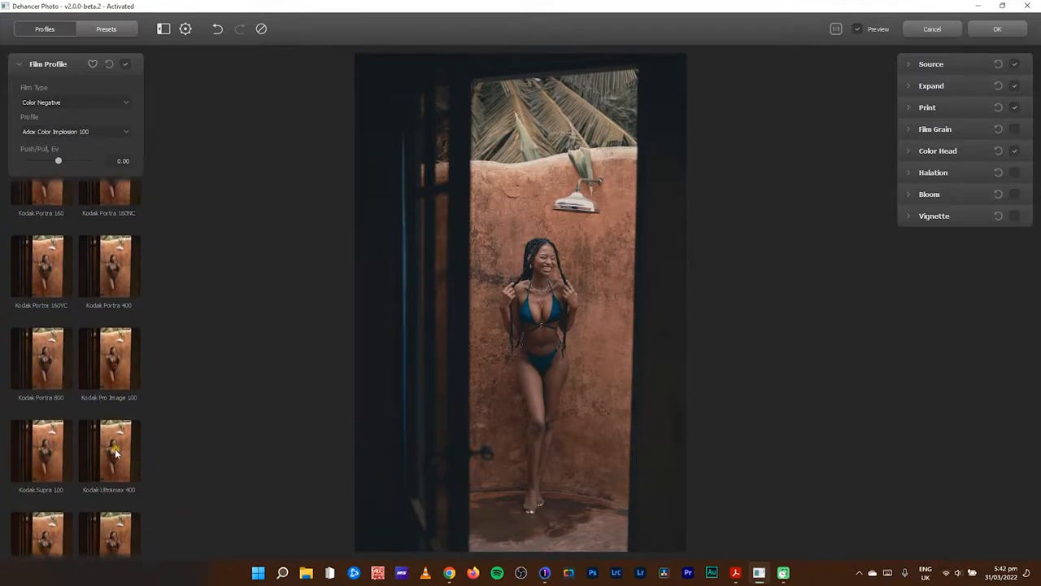
click(122, 232)
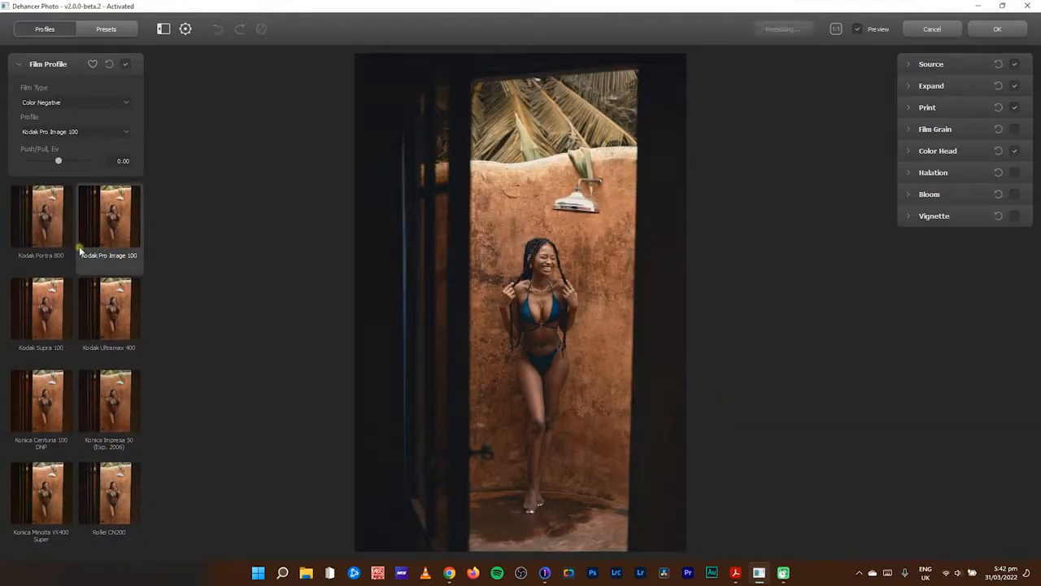
click(52, 224)
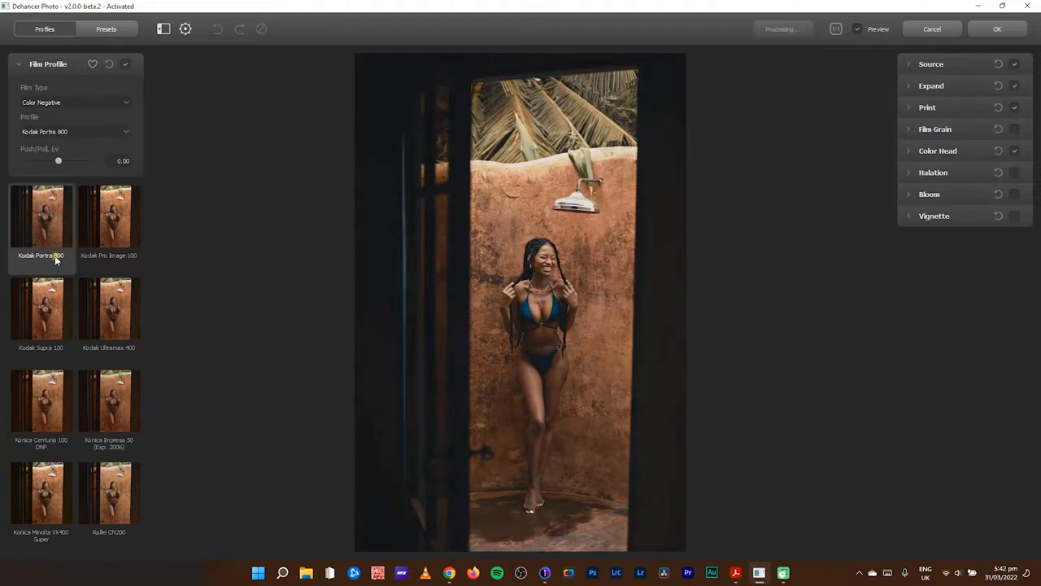
click(52, 316)
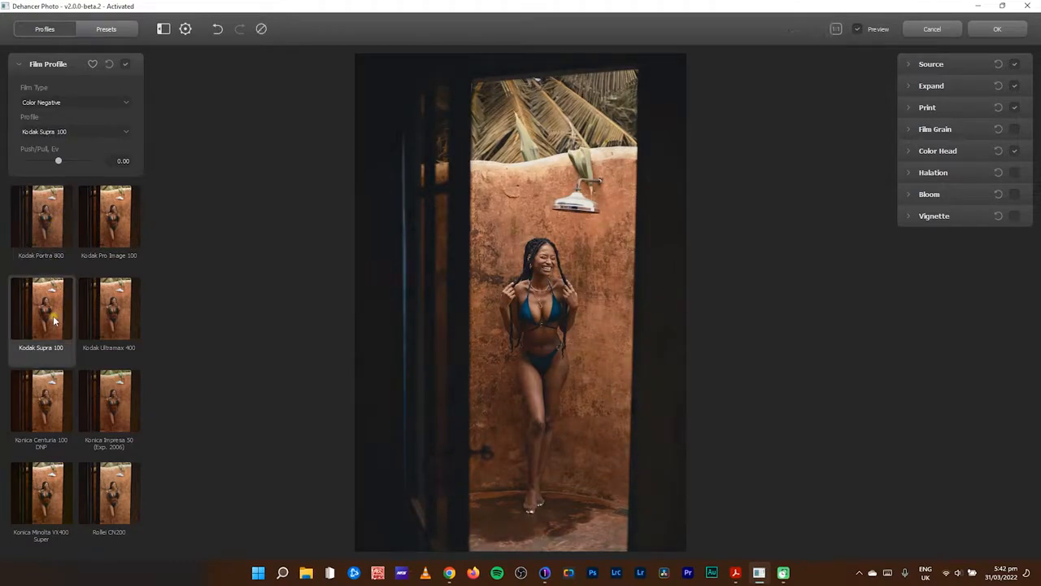
click(126, 329)
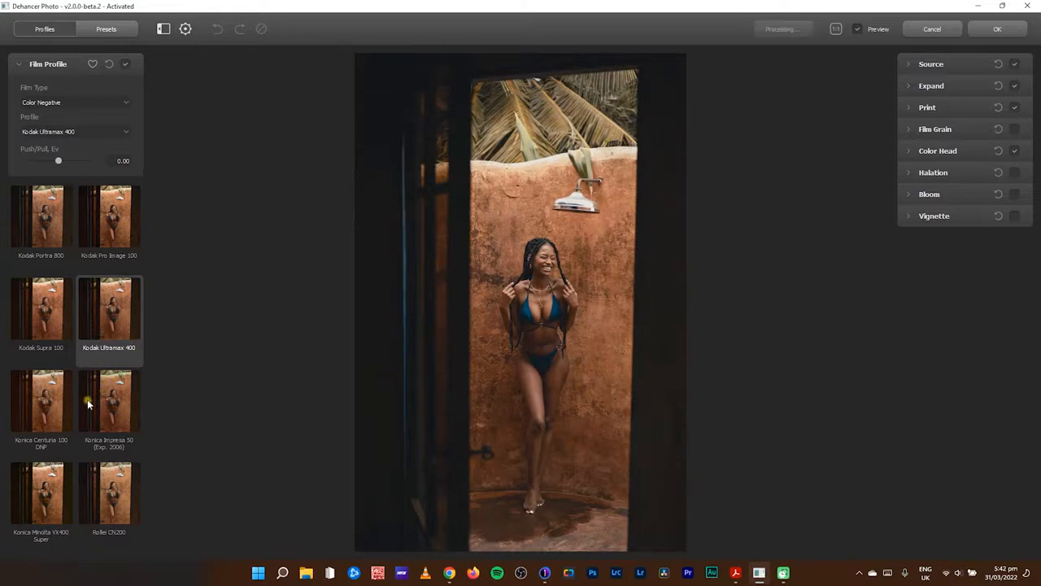
click(43, 497)
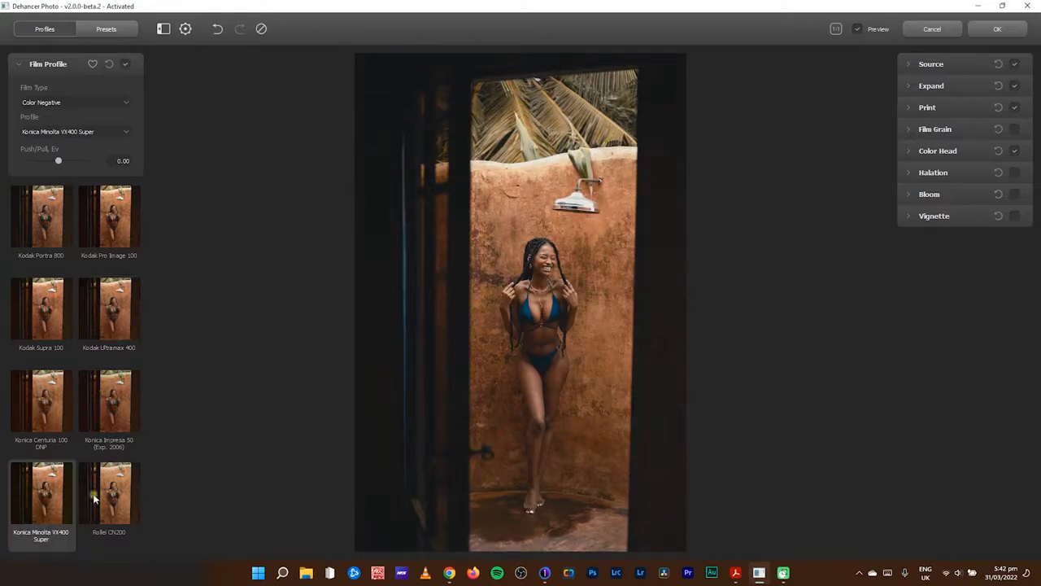
click(121, 490)
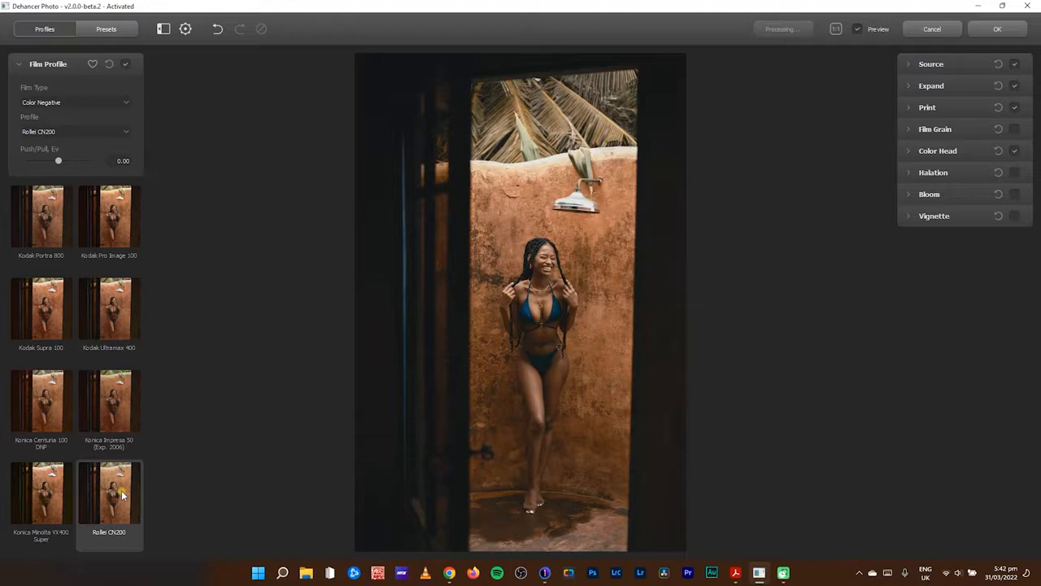
- Switch the film type to Color Positive, compare the Polaroid Polachrome 35 mm profile, and apply Kodak Ektachrome E100 (2017)
scroll(106, 325, up, 6)
scroll(105, 277, up, 3)
click(90, 101)
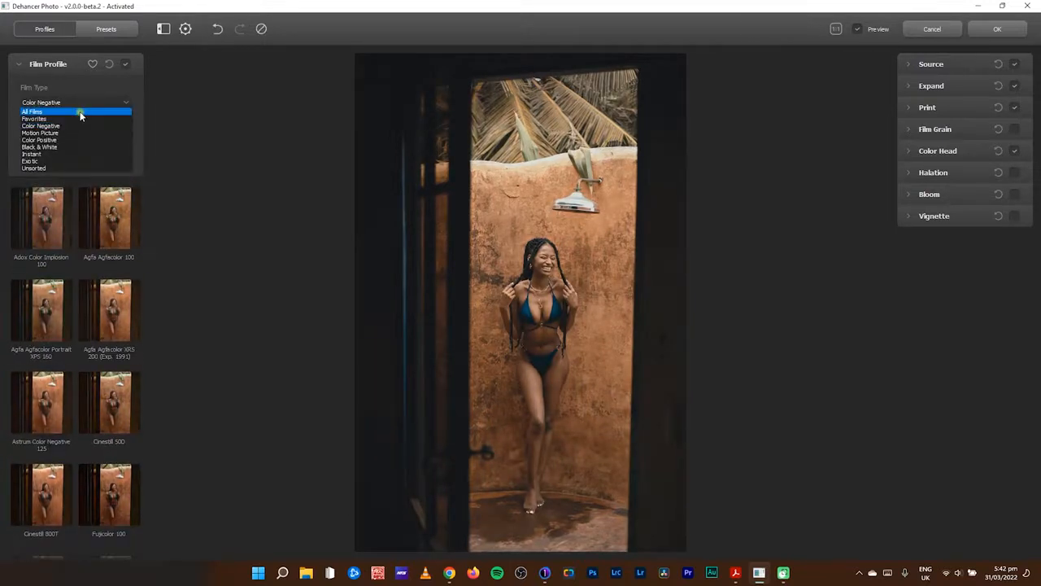
click(52, 143)
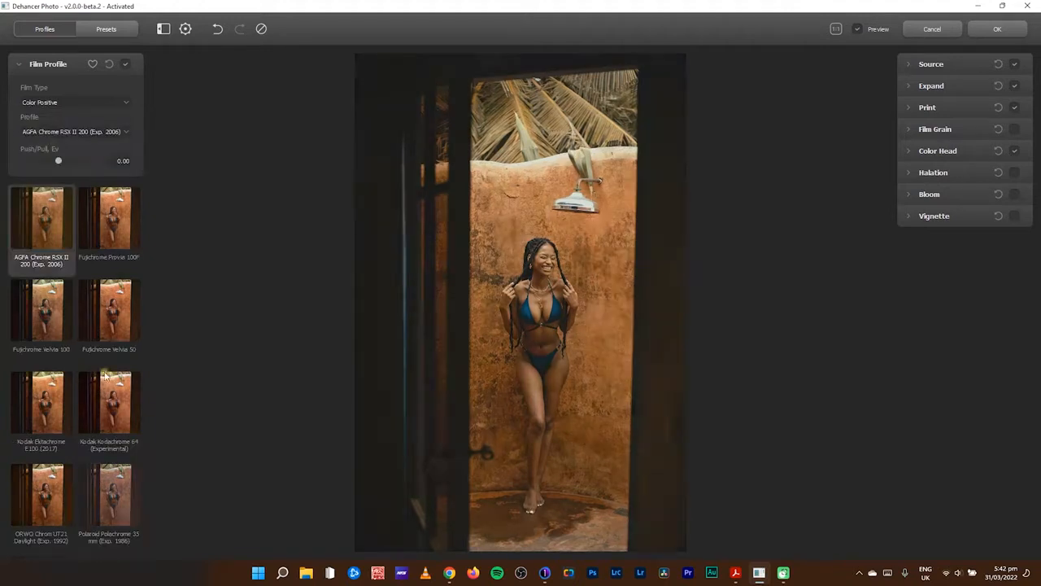
click(39, 409)
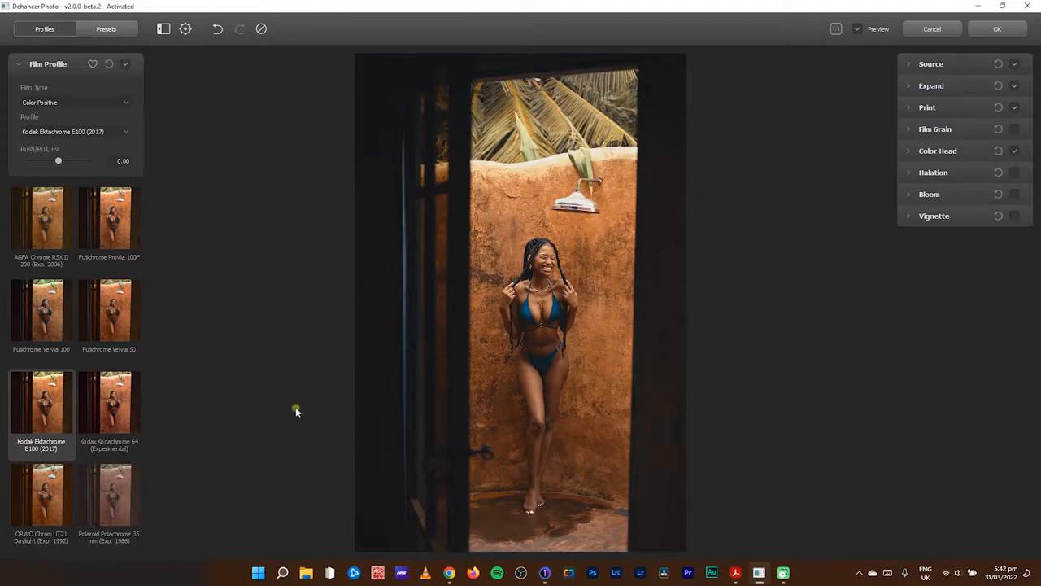
click(122, 492)
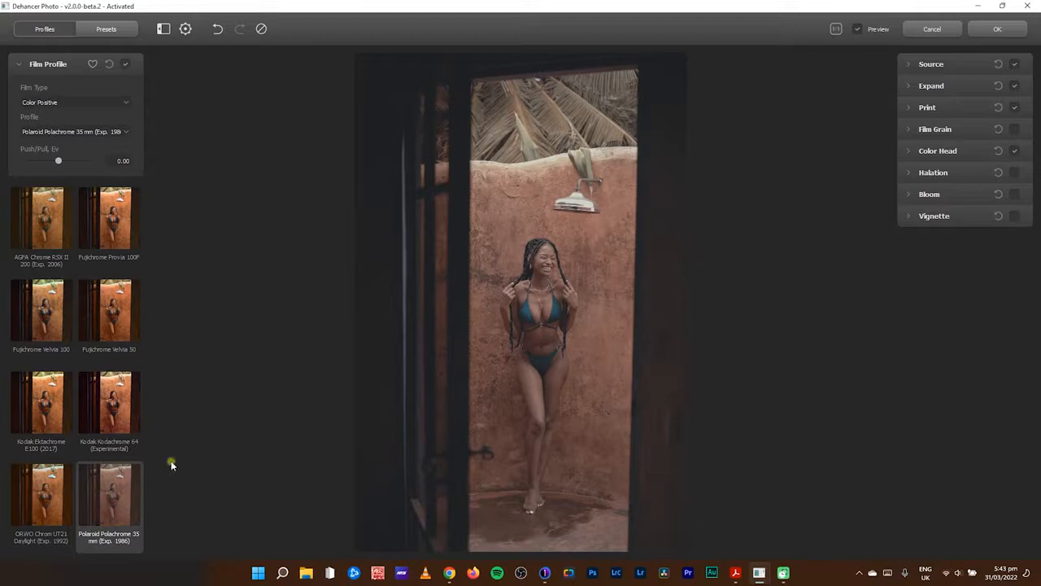
click(52, 394)
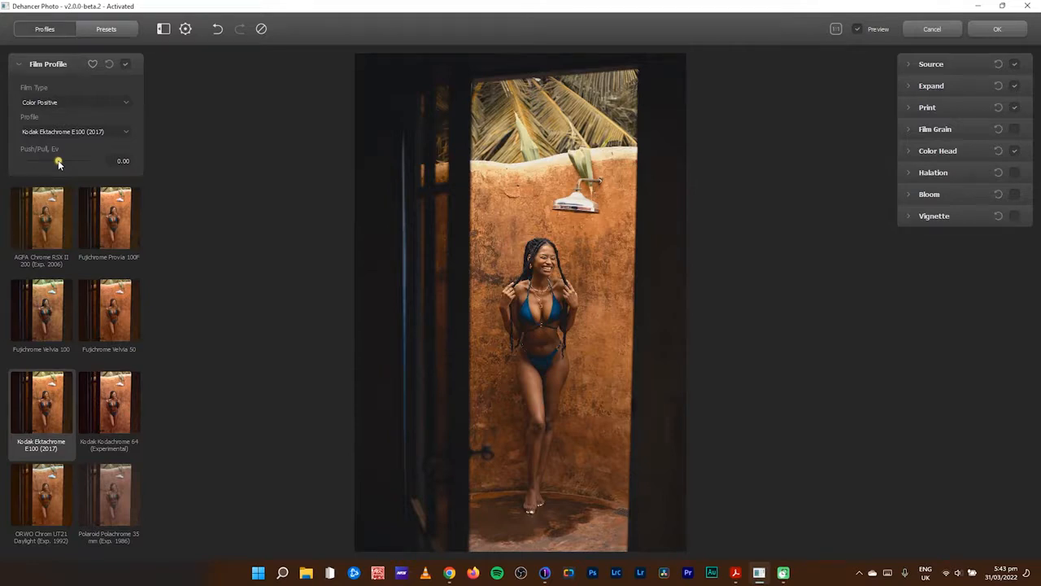
- Try the film's Push/Pull at 0.80 EV and below zero, and reset it to 0.00
drag(58, 163, 72, 162)
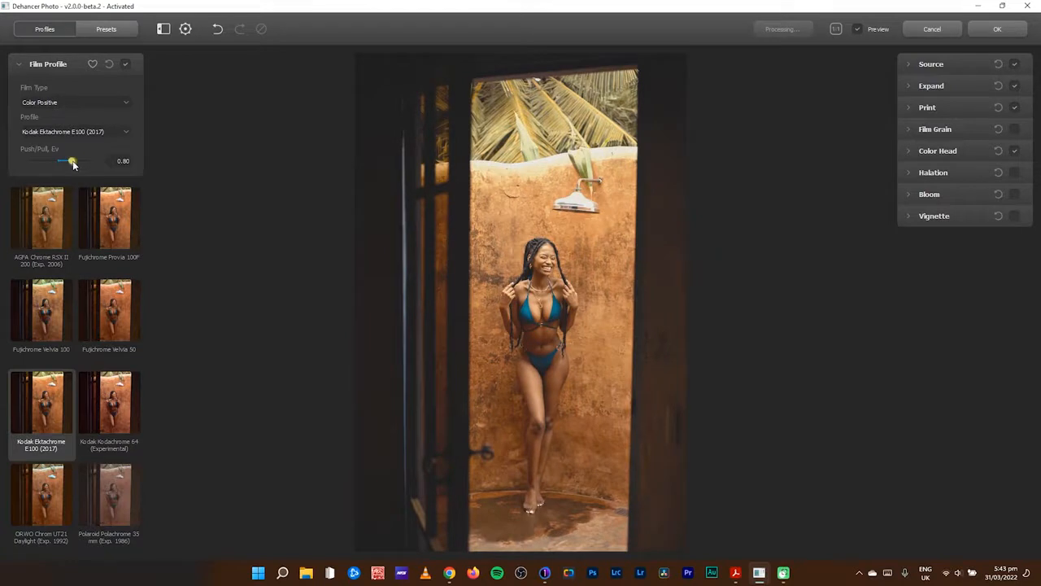
drag(72, 163, 47, 163)
double_click(46, 162)
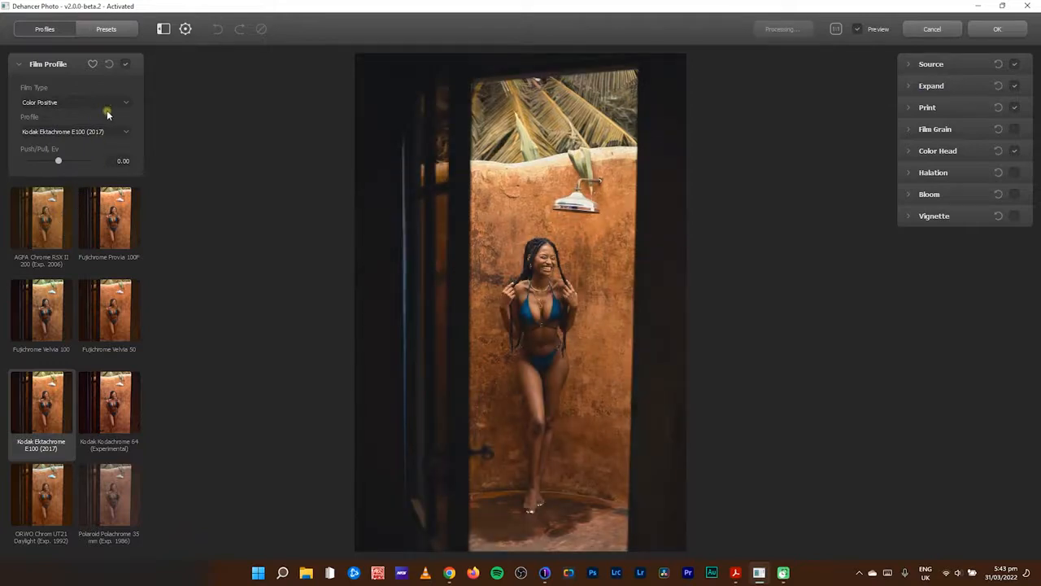
- Try a negative Push/Pull on Adox Color Implosion 100 from All Films, reset it, and undo back to Kodak Ektachrome E100 (2017)
click(109, 103)
click(82, 111)
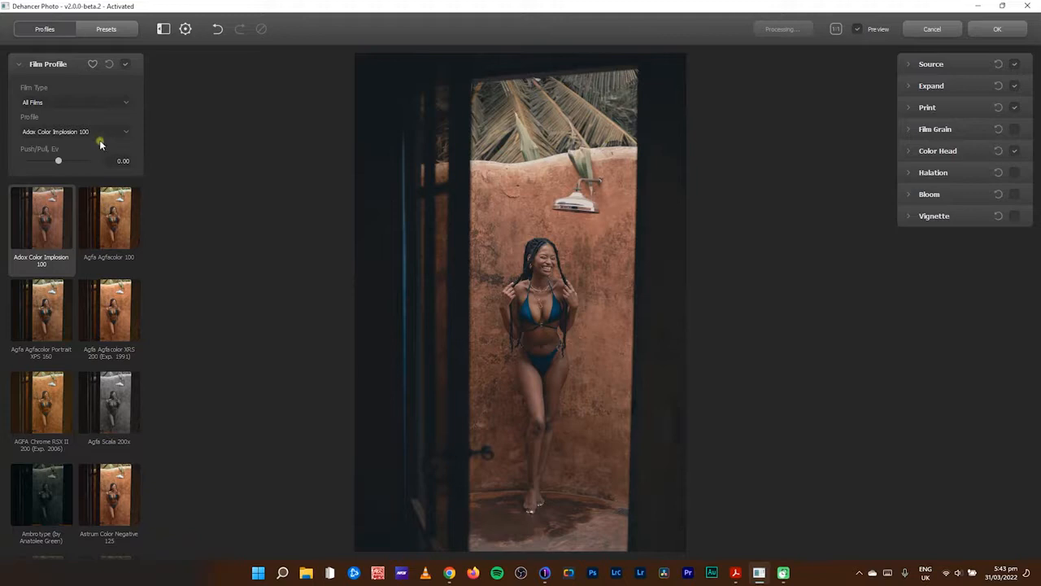
drag(60, 165, 22, 162)
double_click(36, 161)
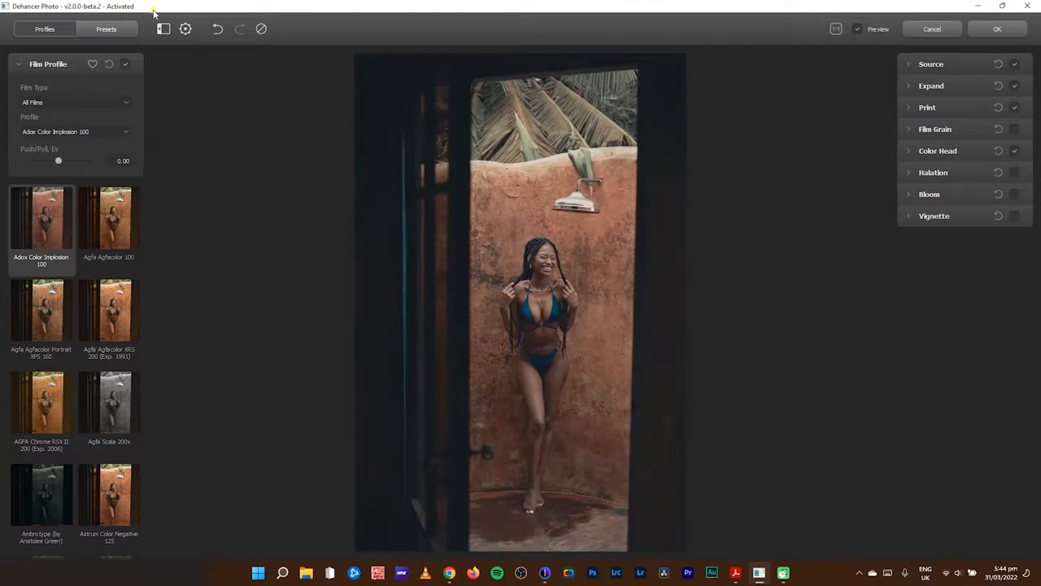
click(219, 31)
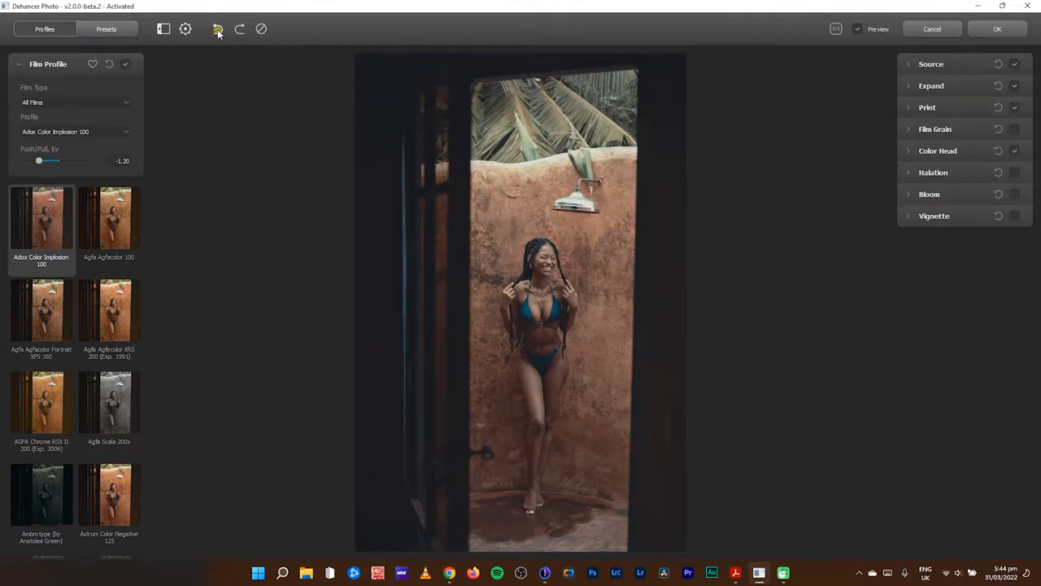
click(218, 31)
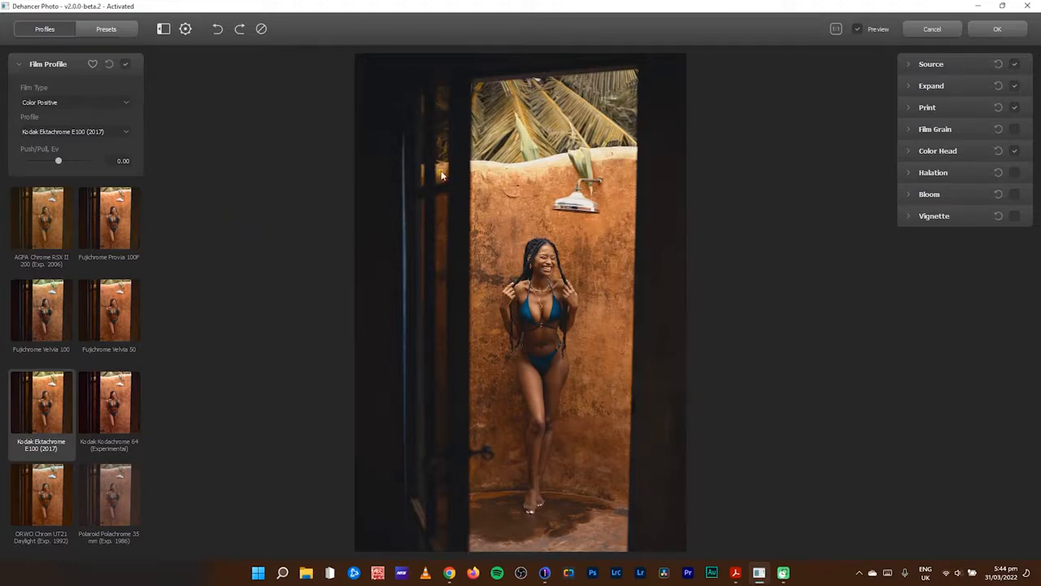
- Expand the Color Head settings, look at Capture One's Color Balance highlight wheel for comparison, and return to Dehancer Photo
click(909, 152)
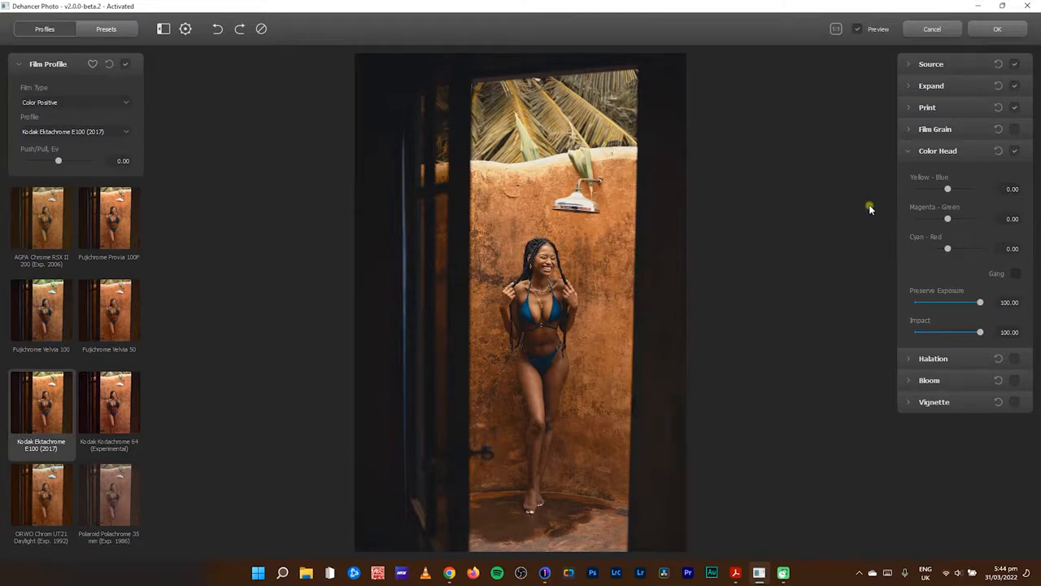
click(545, 572)
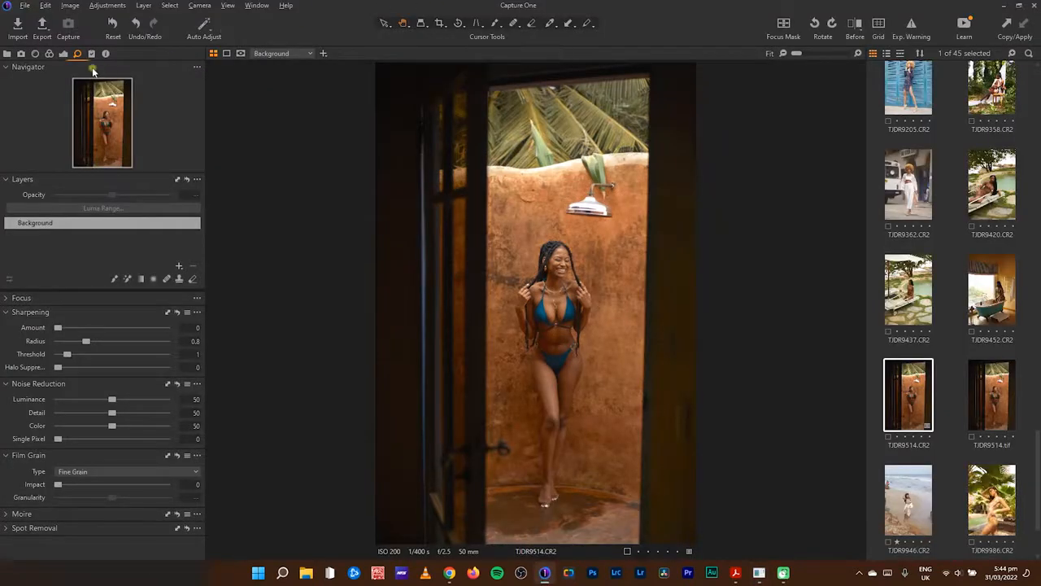
click(48, 54)
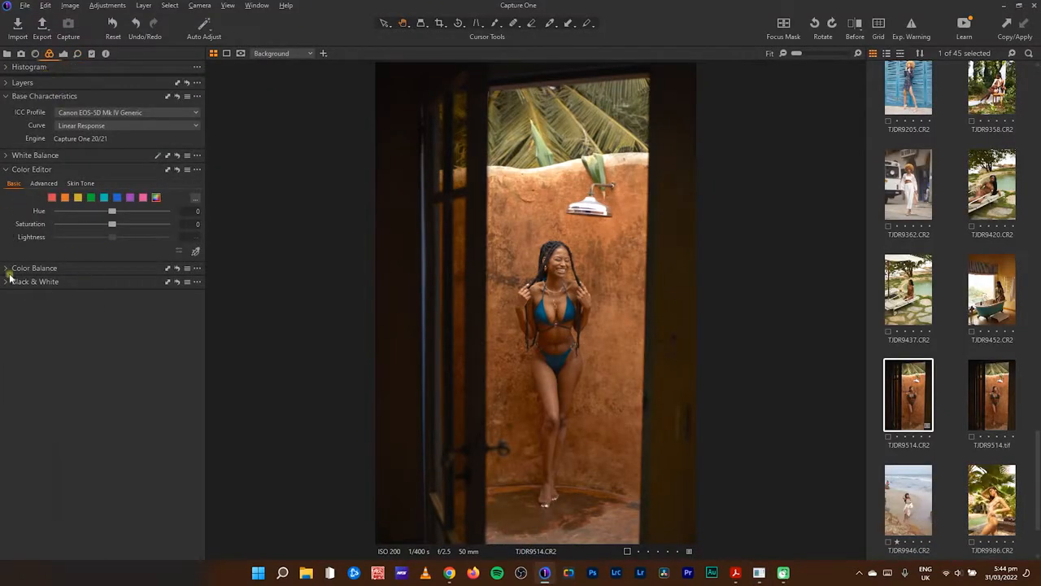
click(8, 271)
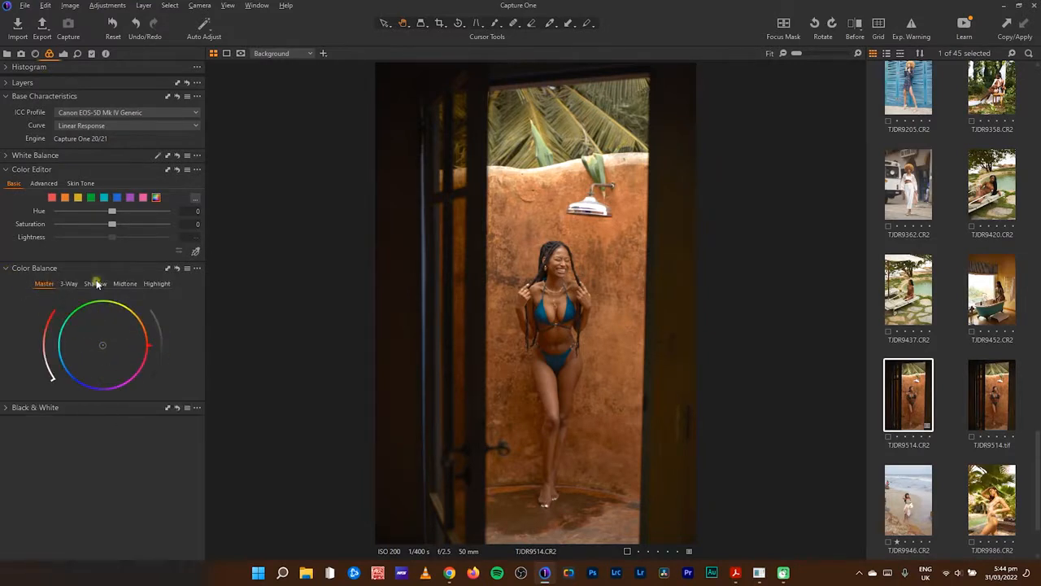
click(154, 283)
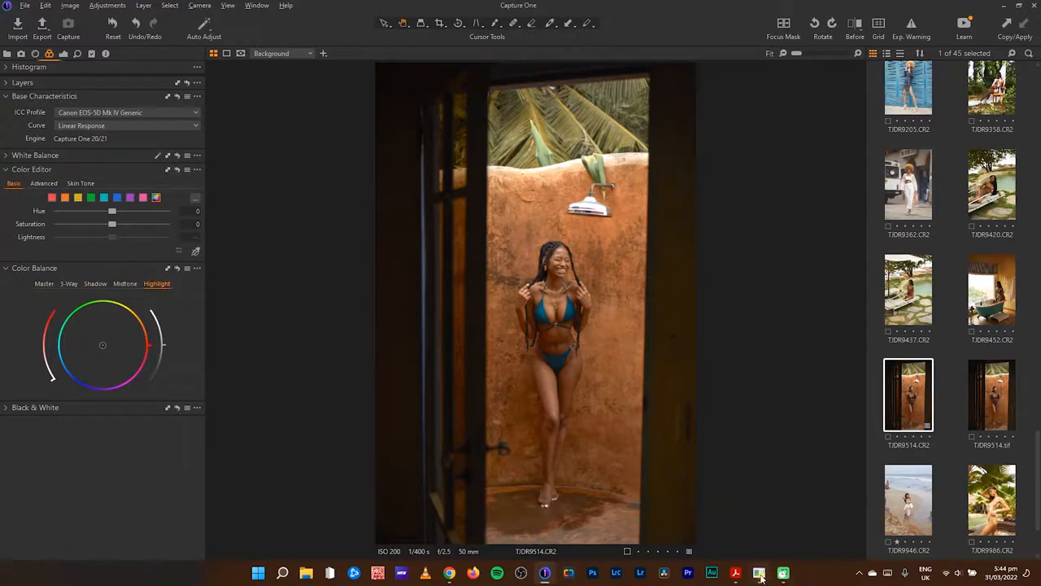
click(760, 574)
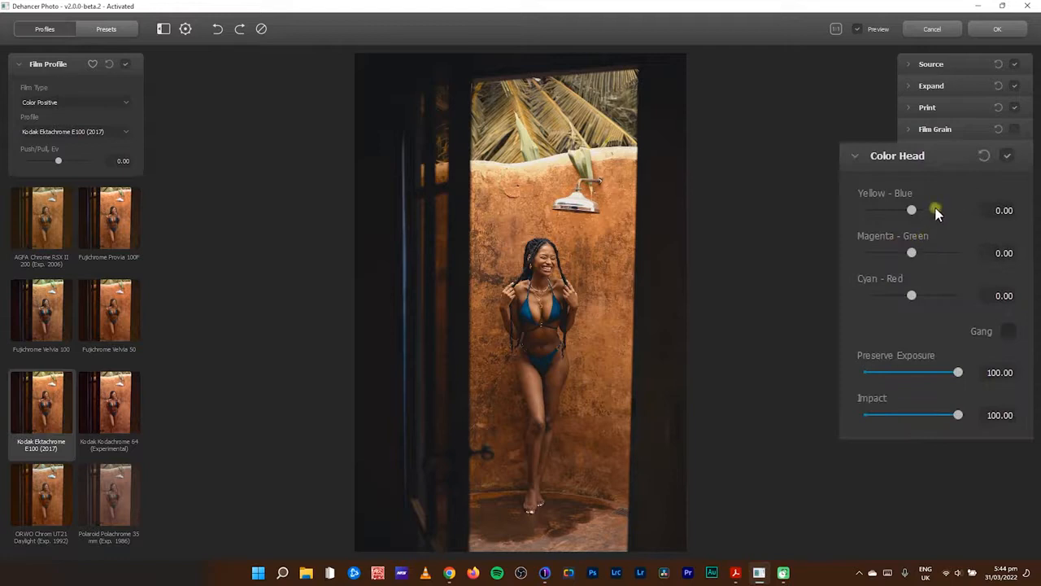
- Set Color Head's Yellow-Blue to 0.92, Magenta-Green to 0.33 and Cyan-Red to -2.42, and compare the photo with Color Head off and on
drag(911, 210, 915, 211)
drag(916, 212, 885, 217)
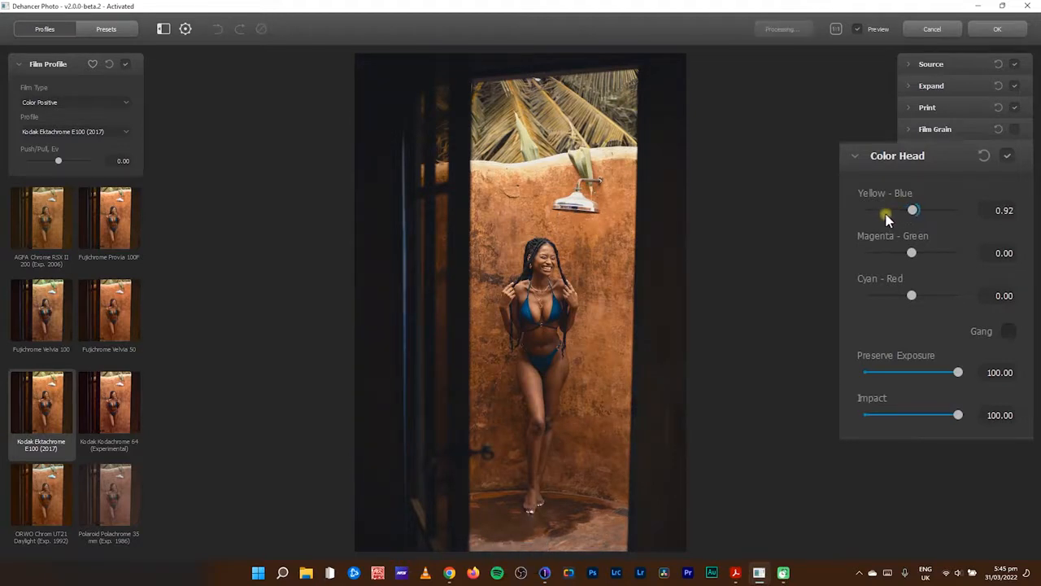
drag(911, 298, 884, 306)
drag(913, 253, 923, 255)
click(1006, 157)
click(1006, 157)
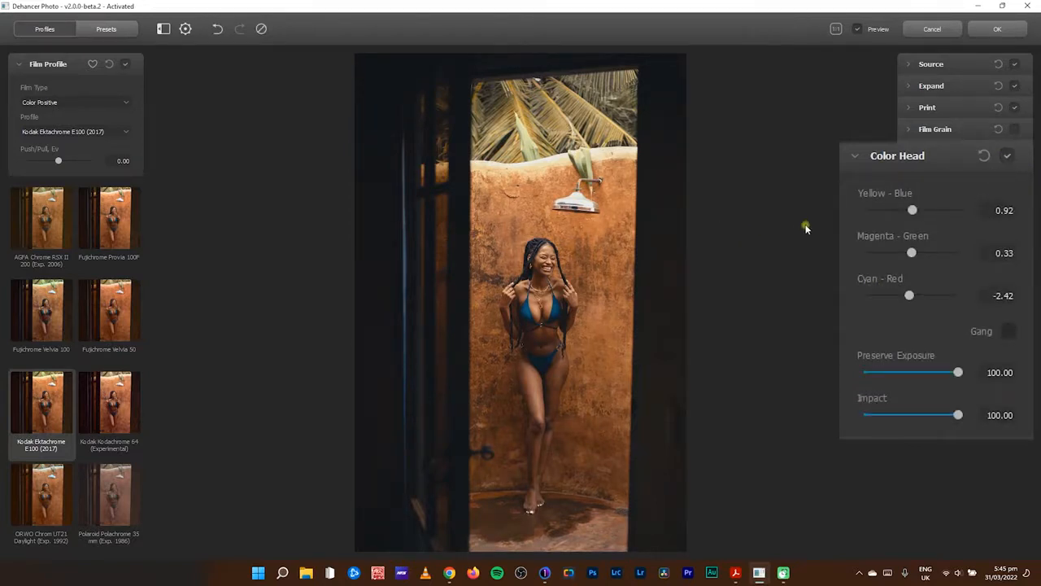
- Try Color Head's Gang option and a lower Impact, reset Impact to 100.00, and collapse the Color Head settings
click(1008, 332)
click(1016, 274)
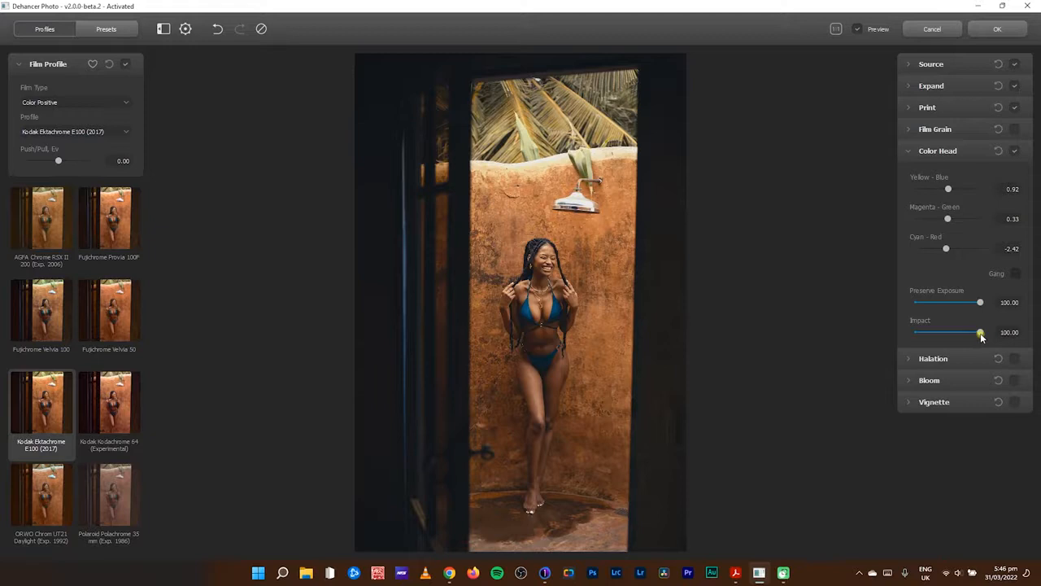
drag(981, 337, 949, 333)
double_click(948, 333)
click(907, 153)
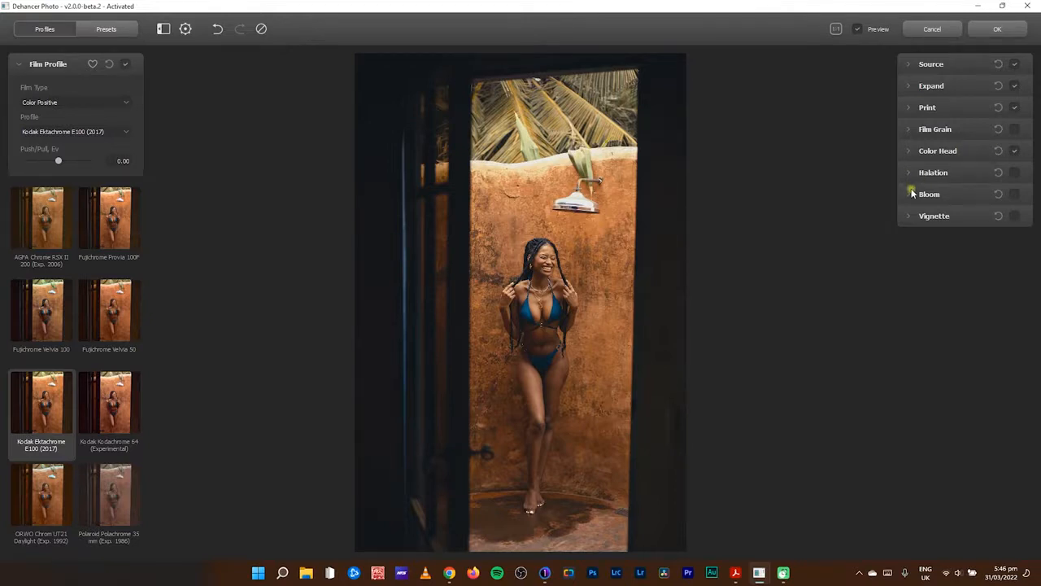
- Enable Film Grain and set its Midtones to 21.67, Highlights to 34.17 and Shadows to 15.00
click(1015, 130)
click(912, 130)
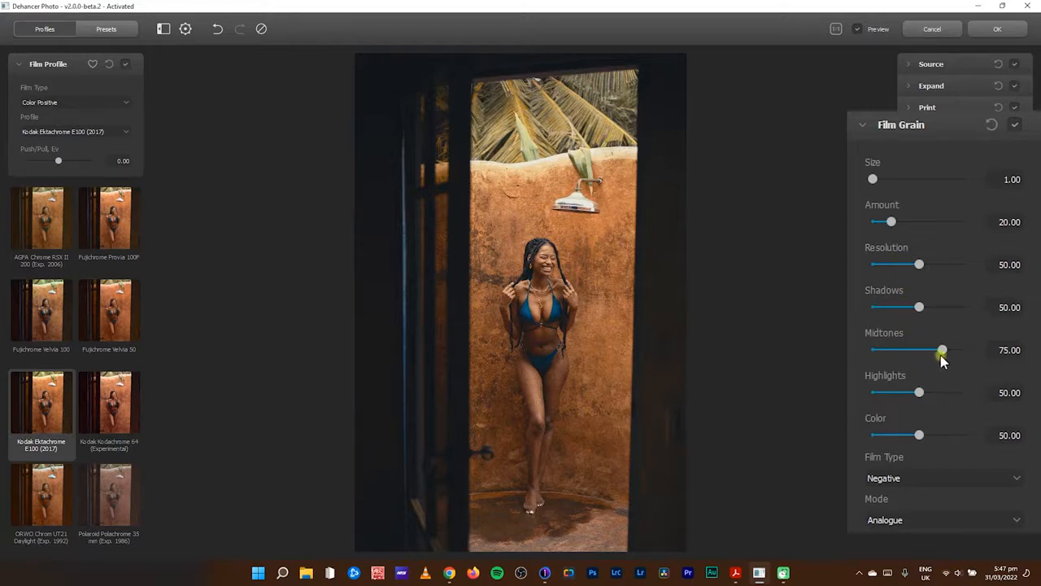
drag(942, 351, 893, 352)
drag(918, 307, 891, 307)
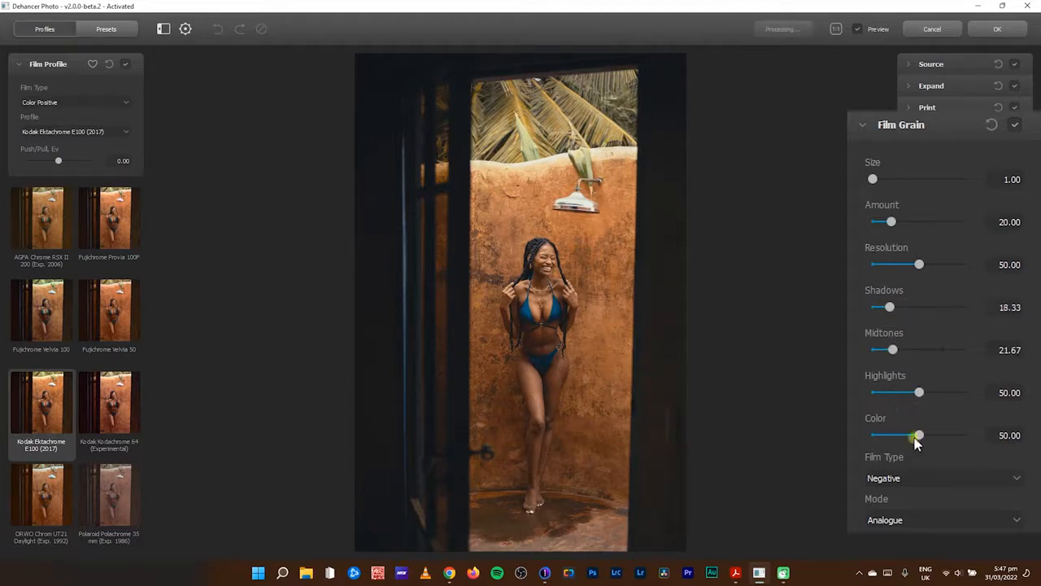
drag(889, 308, 893, 307)
drag(916, 395, 905, 395)
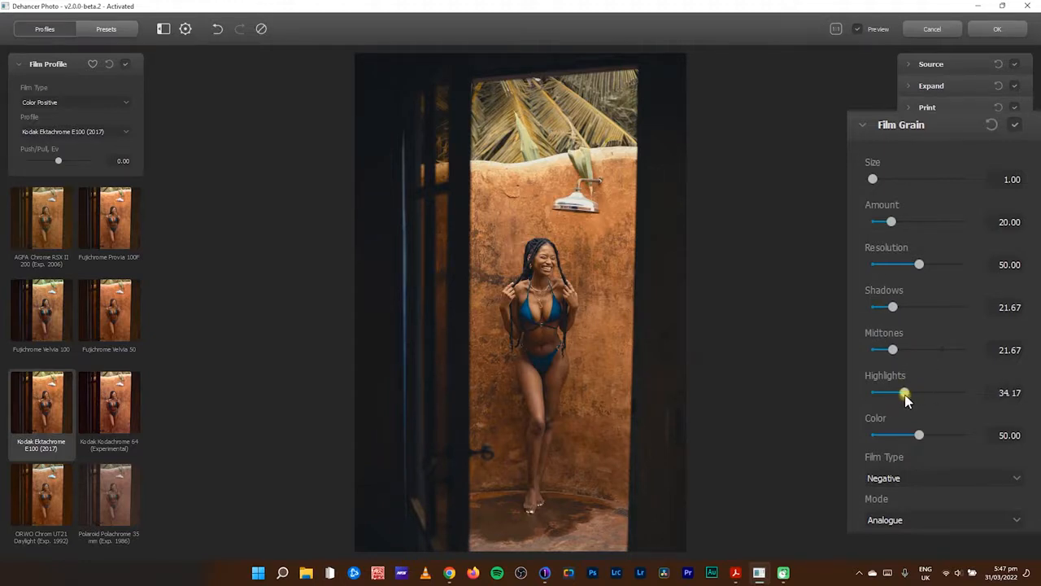
drag(893, 307, 886, 307)
- Inspect the grain on the woman's face up close and set Film Grain's Color to 53.33
click(534, 258)
drag(631, 284, 450, 377)
drag(556, 172, 584, 235)
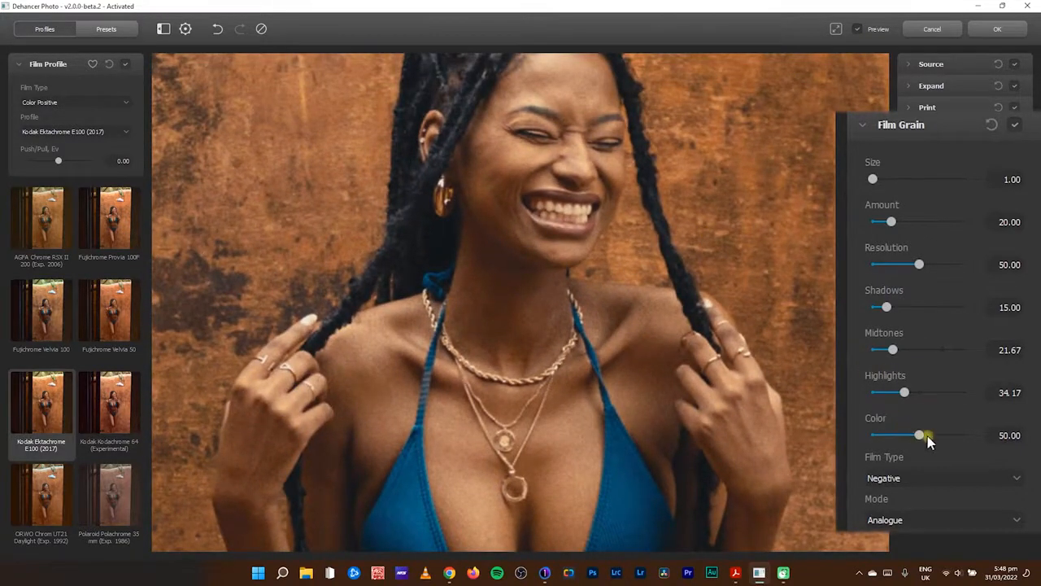
drag(920, 436, 971, 436)
drag(958, 435, 922, 435)
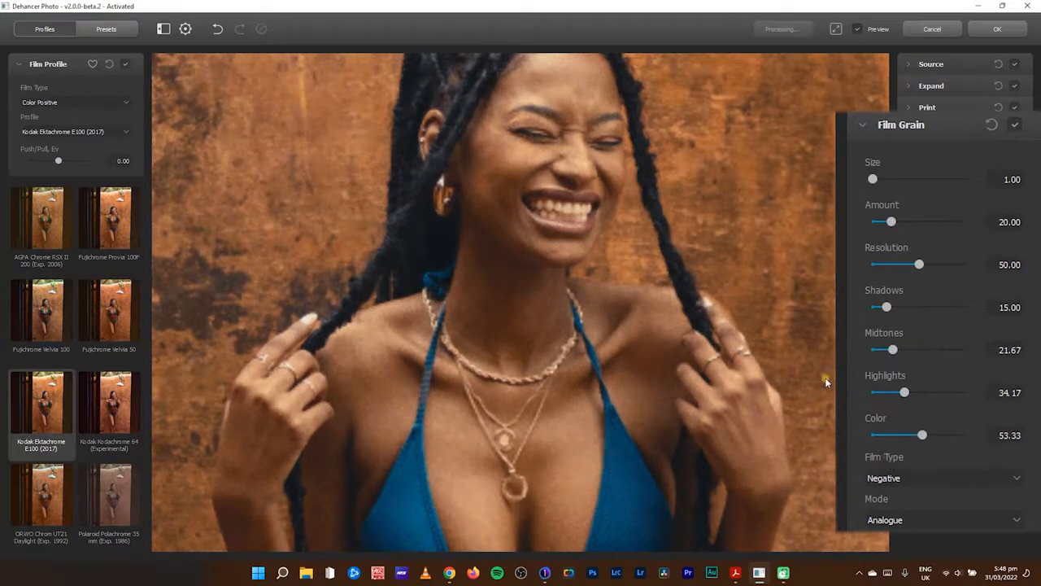
click(611, 370)
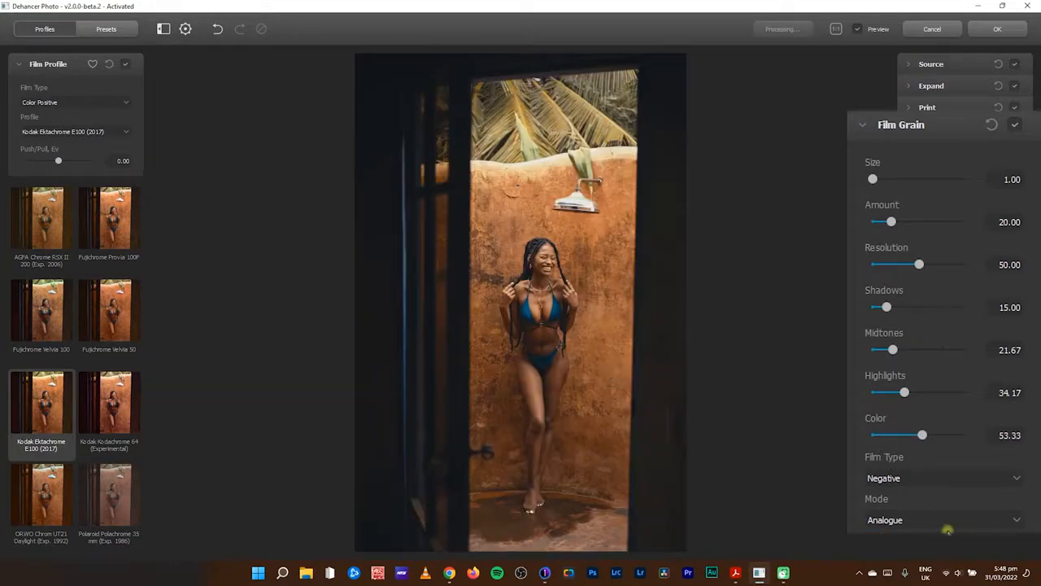
- Compare Film Grain's Positive film type on a close-up of the woman and return it to Negative
click(927, 477)
click(927, 480)
click(918, 479)
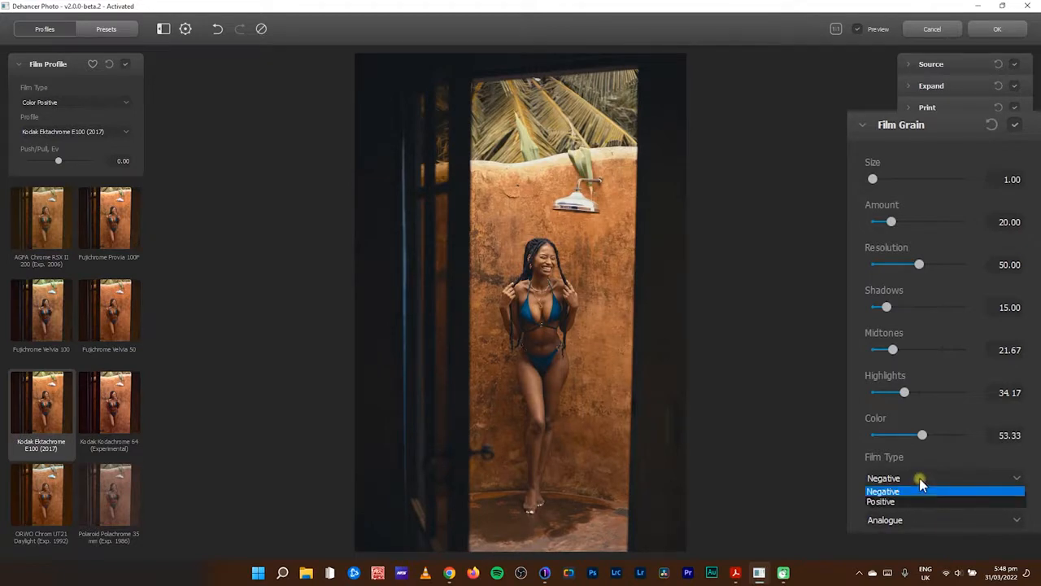
click(555, 276)
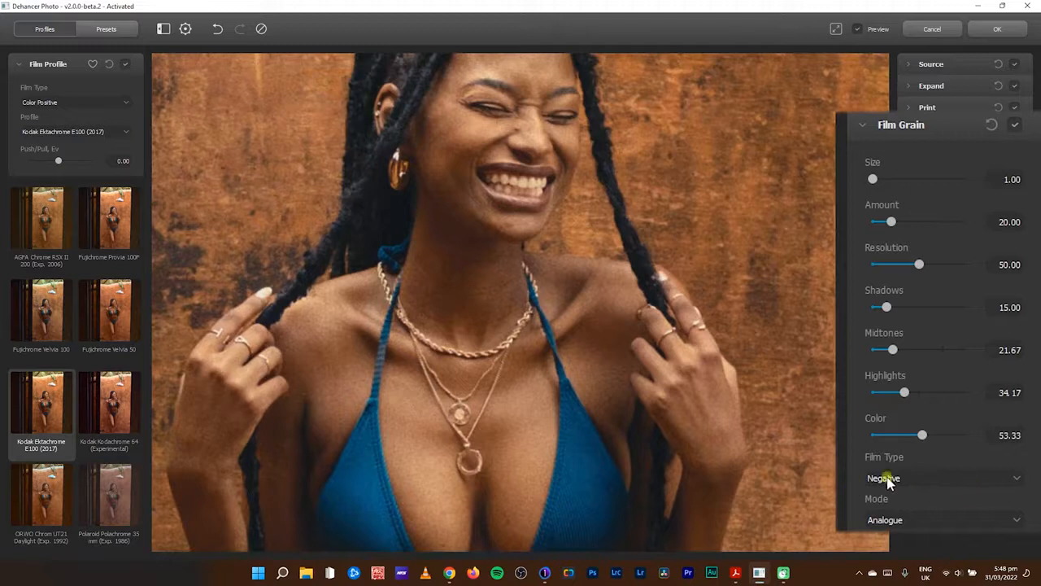
click(903, 480)
click(895, 500)
click(913, 478)
click(899, 491)
- Try Film Grain's Digital (experimental) mode on the close-up, return to Analogue, and collapse the Film Grain settings
click(902, 520)
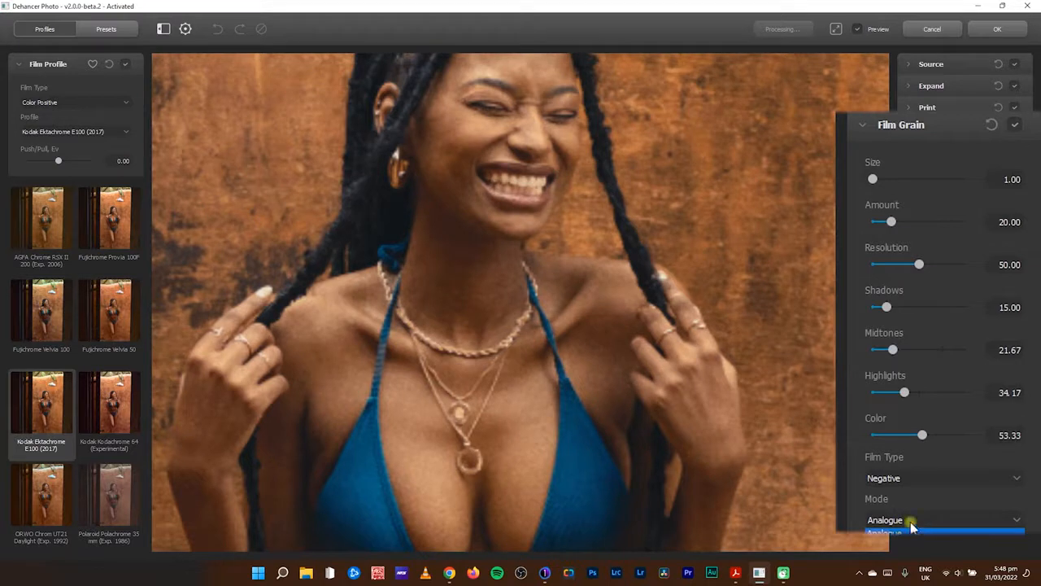
click(907, 548)
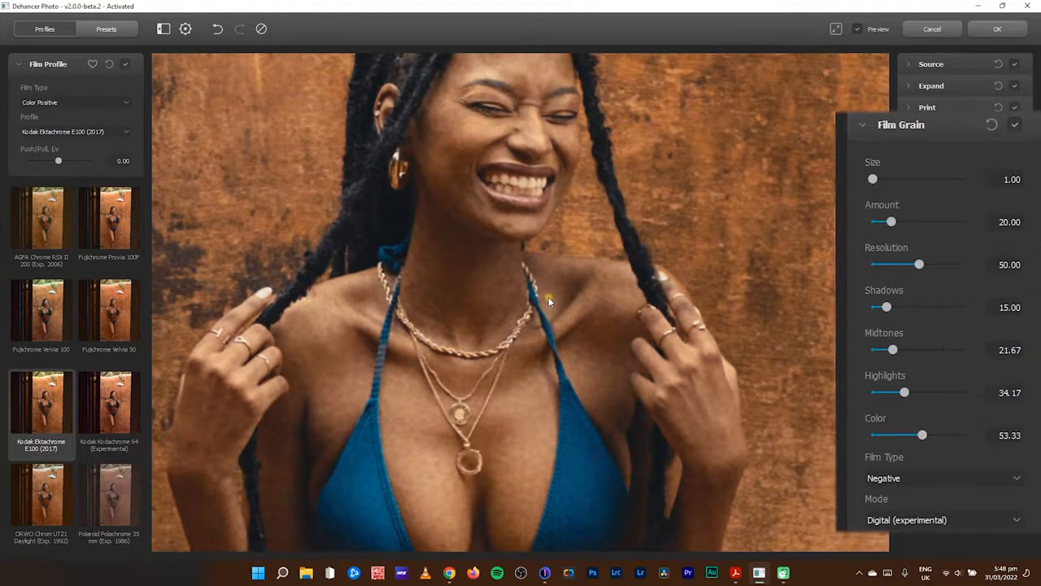
click(917, 404)
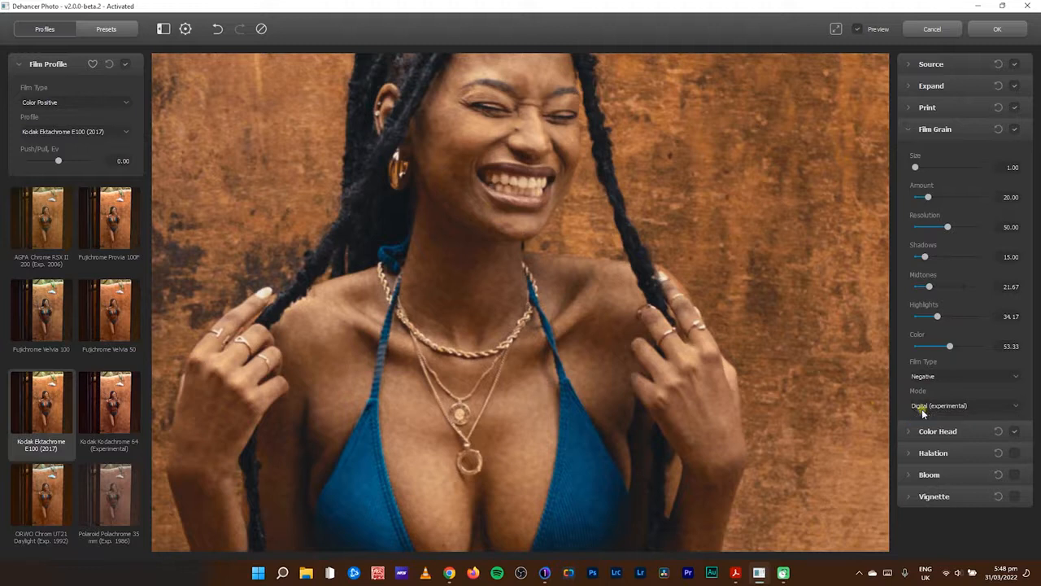
click(923, 403)
click(907, 129)
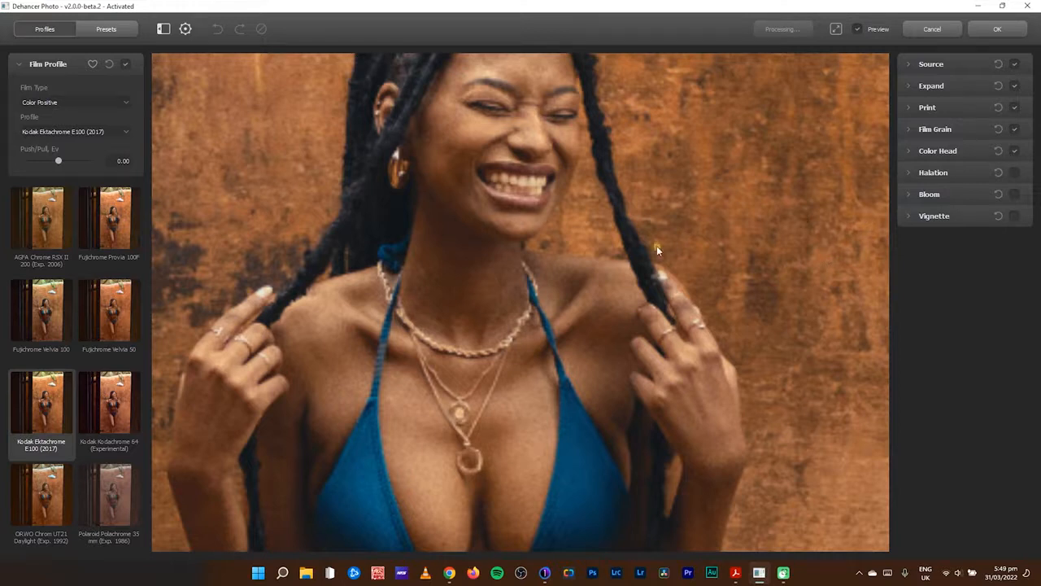
- Return to the full photo and enable both Halation and Bloom
click(551, 243)
click(1015, 176)
click(1013, 193)
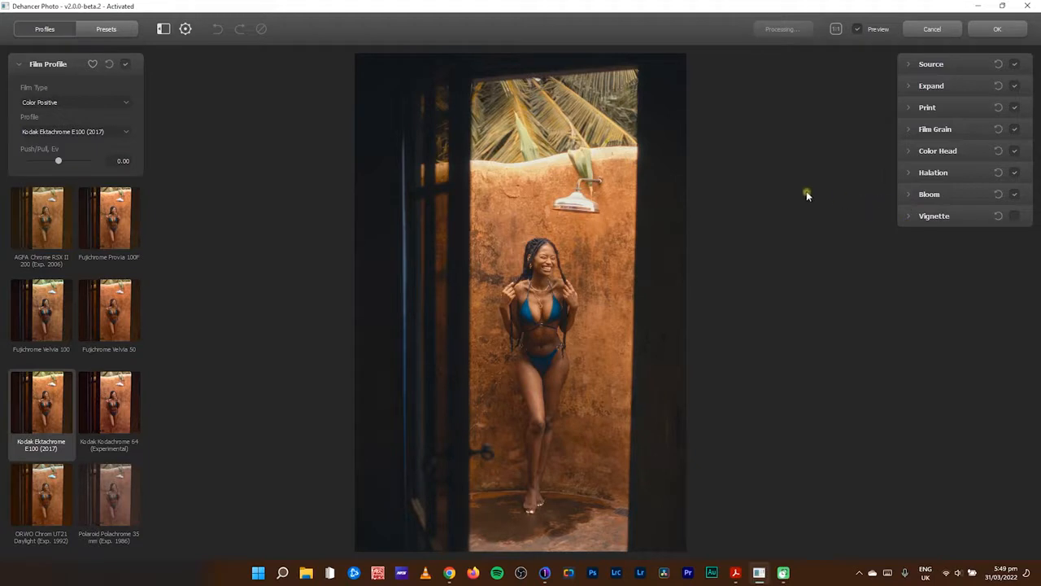
- With Halation's mask shown, set Local Diffusion to 8.33, Global Diffusion to 10.83, Source Limiter to 19.17 and Impact to 91.67, and hide the mask
click(908, 173)
click(1016, 474)
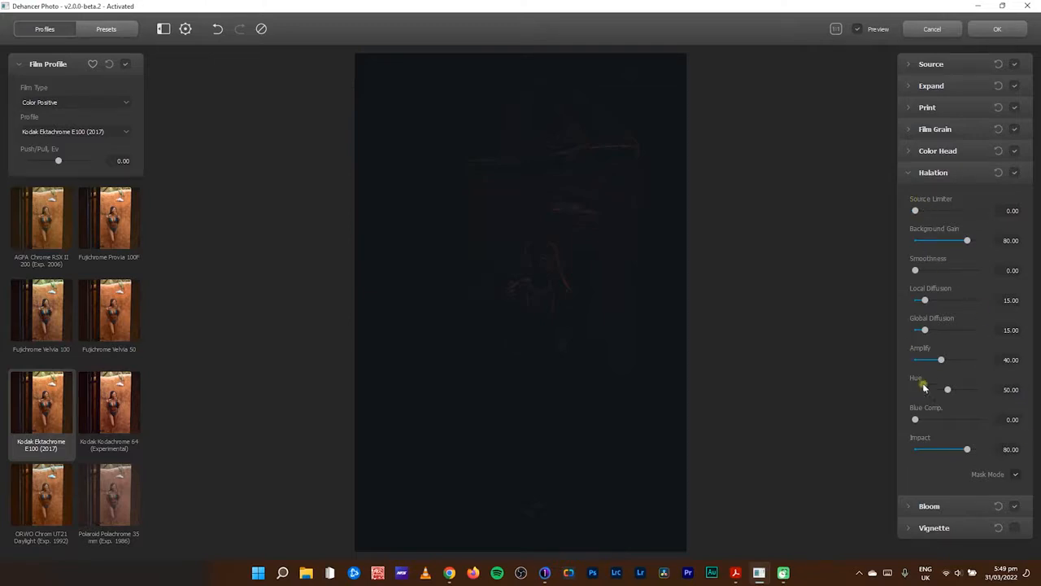
drag(934, 300, 921, 304)
drag(874, 359, 871, 359)
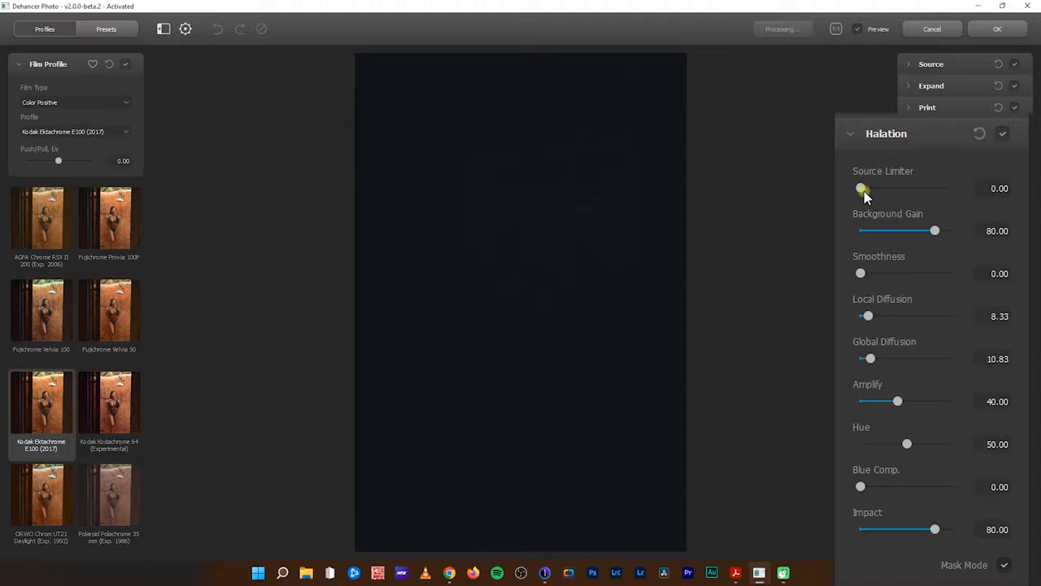
drag(864, 190, 878, 190)
drag(933, 531, 946, 531)
click(1004, 564)
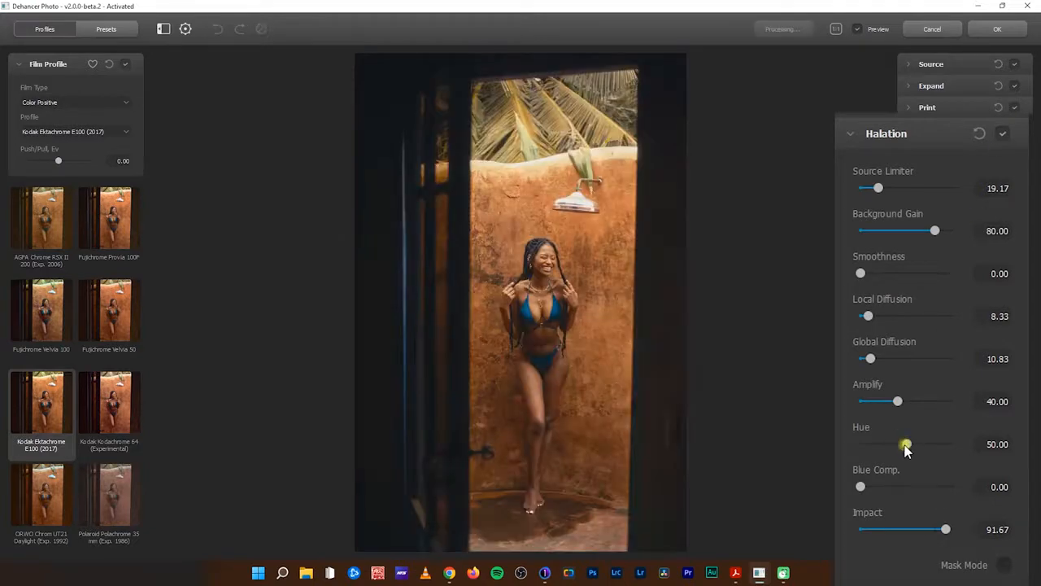
- Set Halation's Hue to 0.83 and examine the effect around the face, hair and jewellery up close
drag(906, 444, 875, 444)
drag(875, 444, 860, 447)
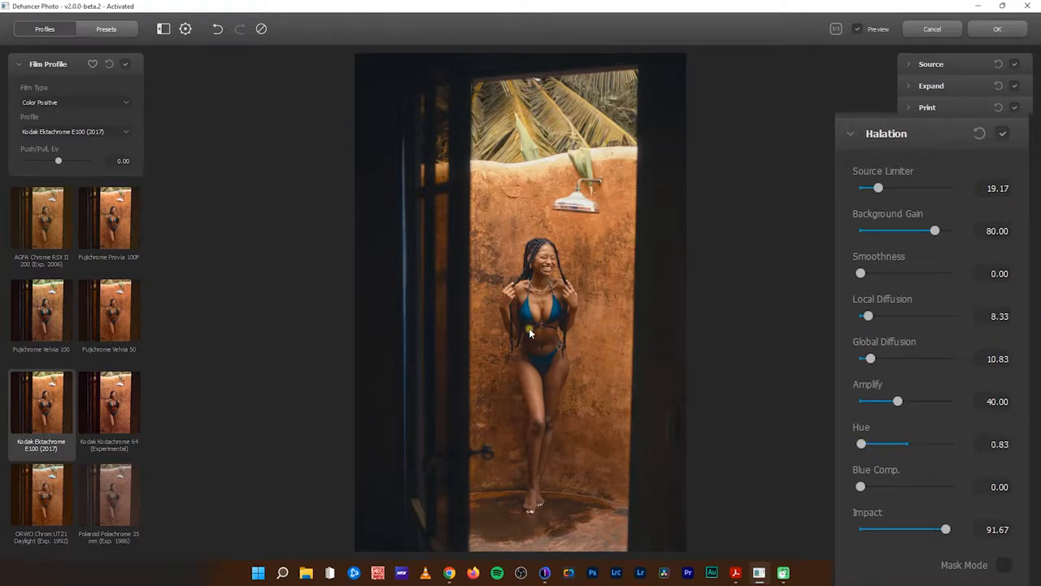
click(538, 263)
drag(598, 287, 534, 385)
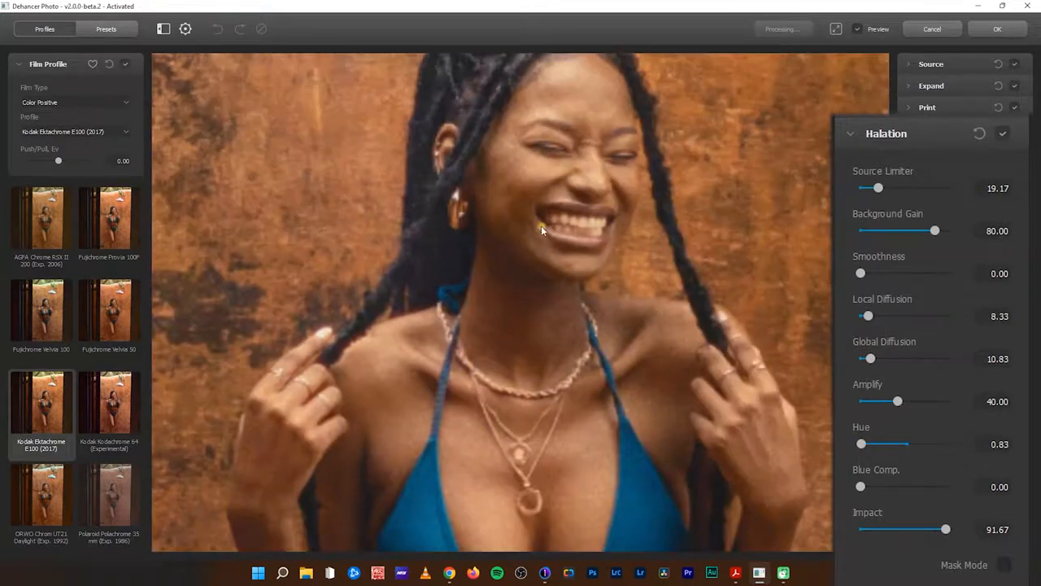
drag(541, 225, 546, 277)
drag(518, 372, 574, 297)
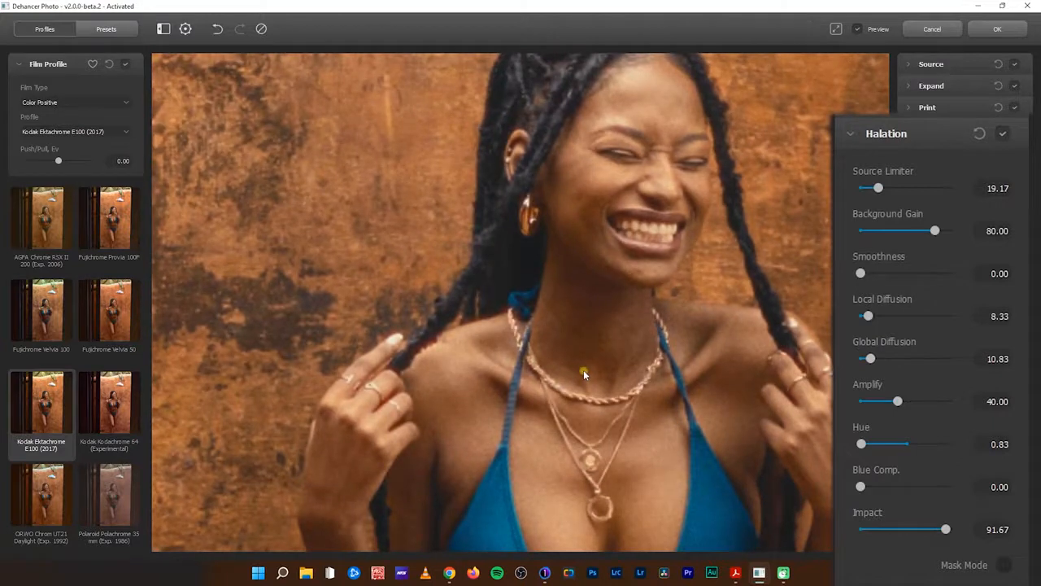
- Set Halation's Source Limiter to 27.50, return to the full photo, and collapse the Halation settings
drag(873, 199, 886, 188)
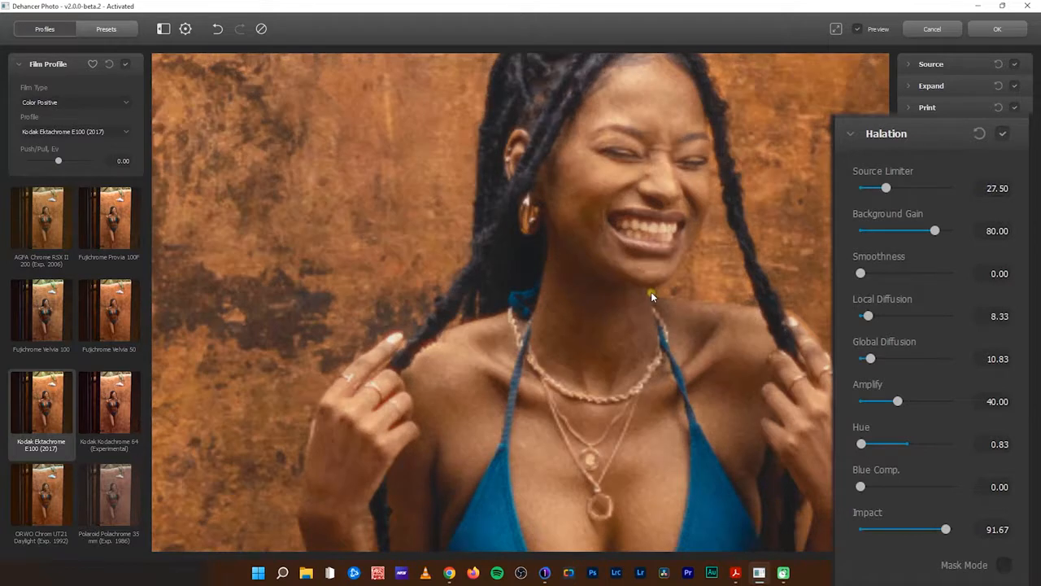
click(651, 291)
click(911, 171)
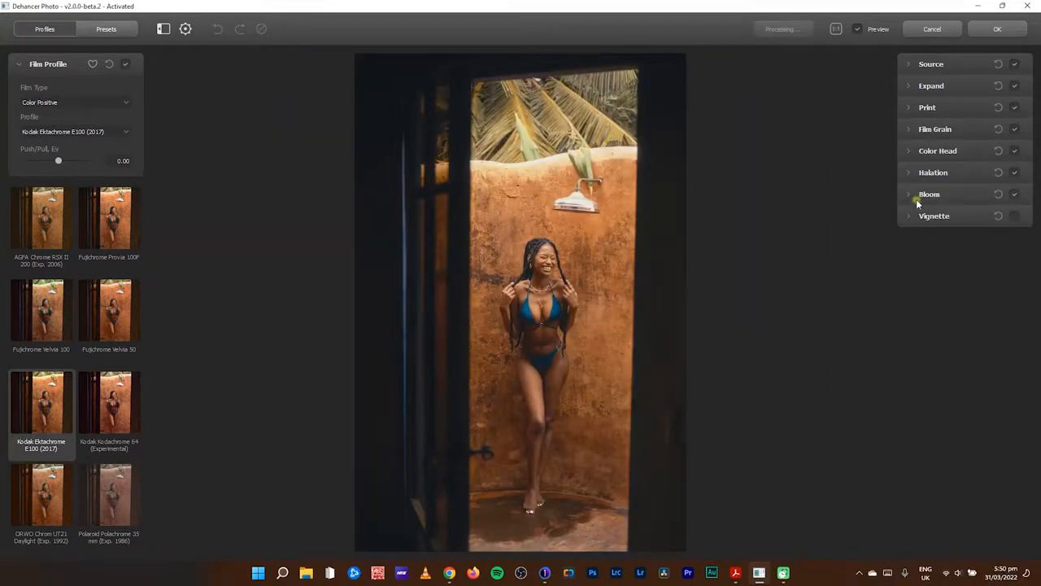
- Expand the Bloom settings and examine the bloom on the woman up close, returning to the full photo
click(910, 195)
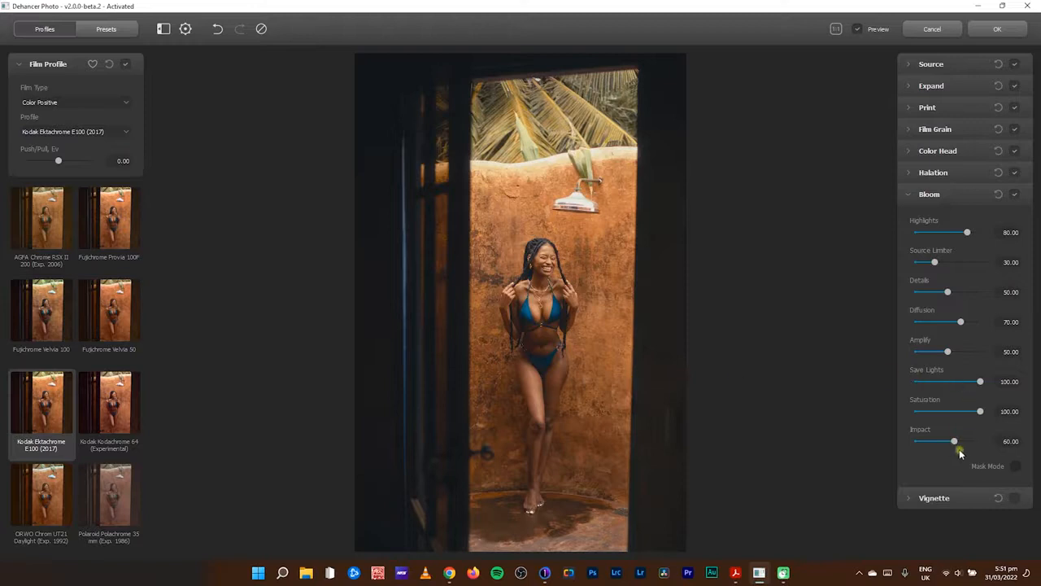
click(549, 298)
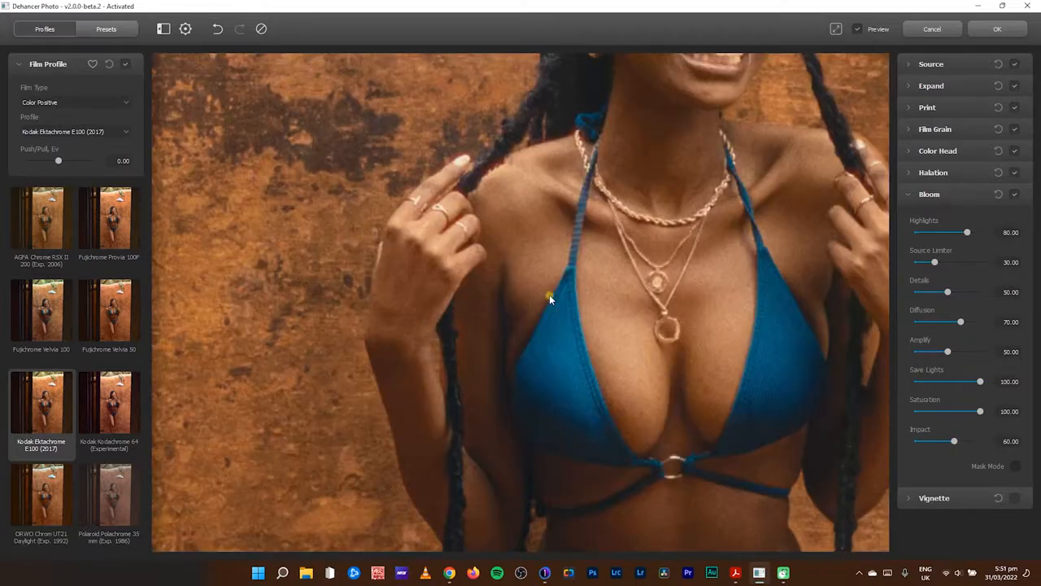
drag(645, 326, 573, 326)
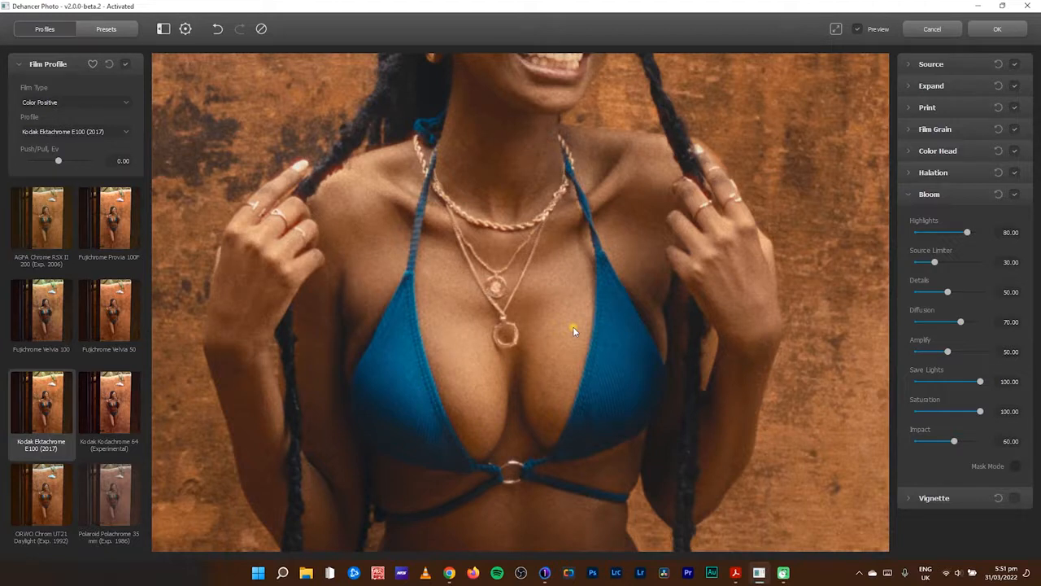
click(572, 330)
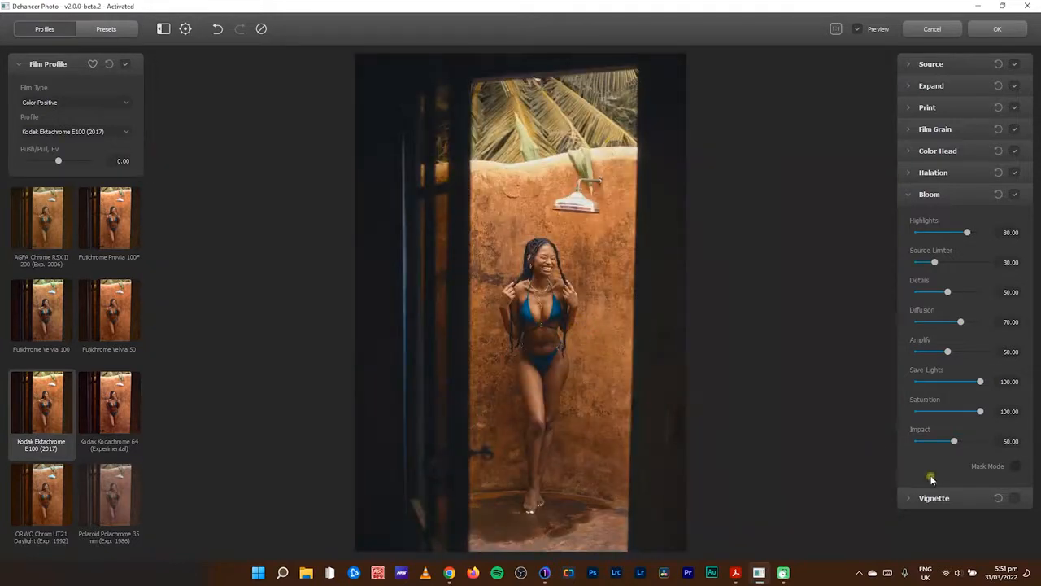
- With Bloom's mask shown on a close-up, set Details to 11.67 and Source Limiter to 54.17, and hide the mask
click(1015, 467)
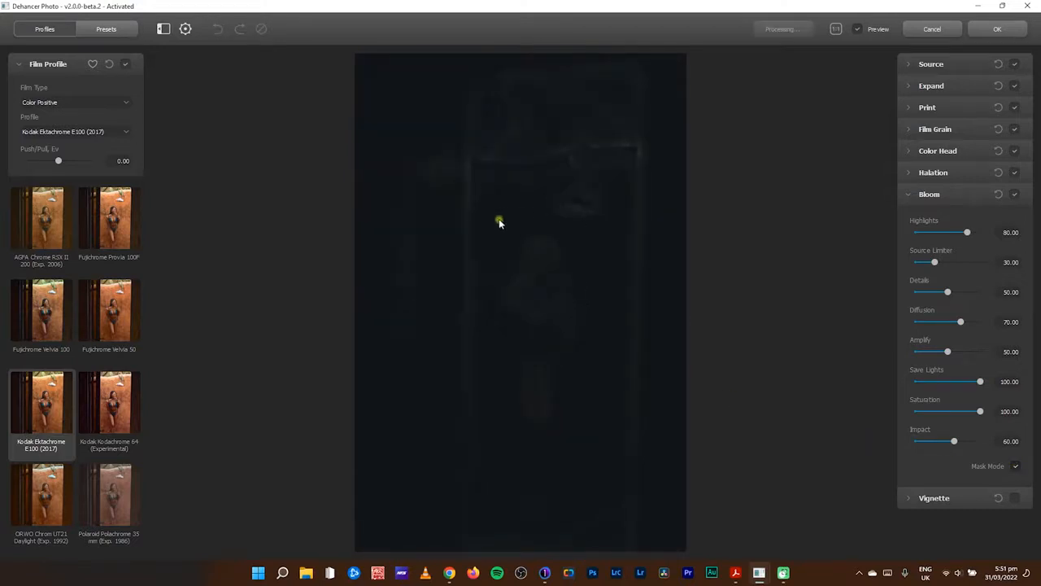
click(550, 293)
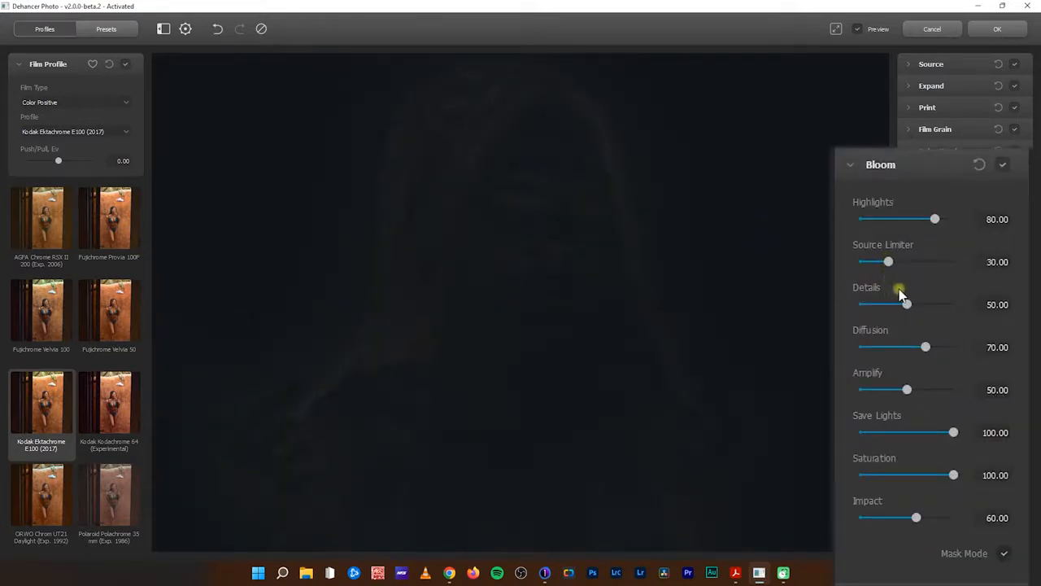
drag(908, 305, 872, 310)
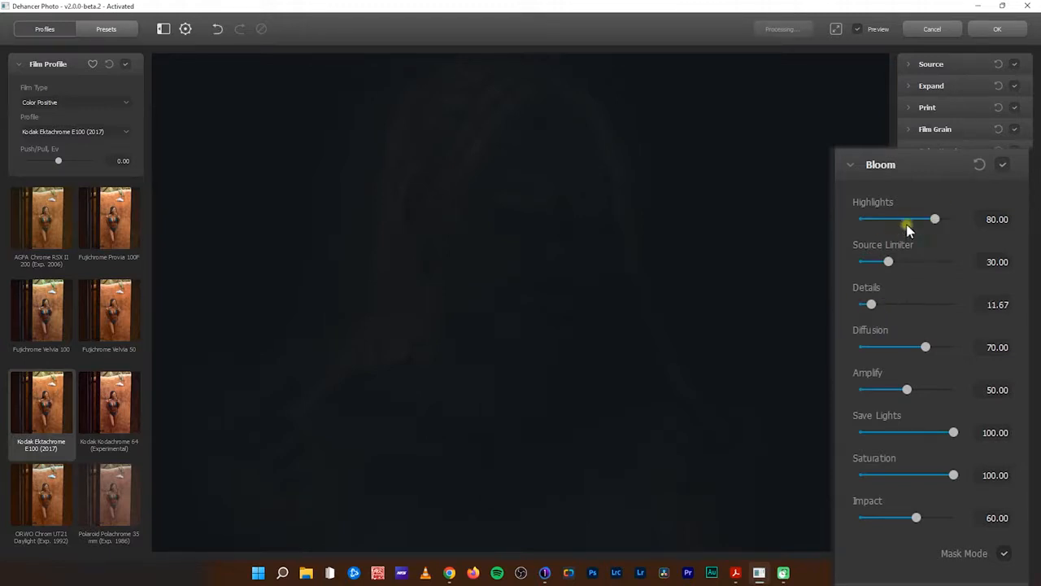
drag(887, 263, 912, 265)
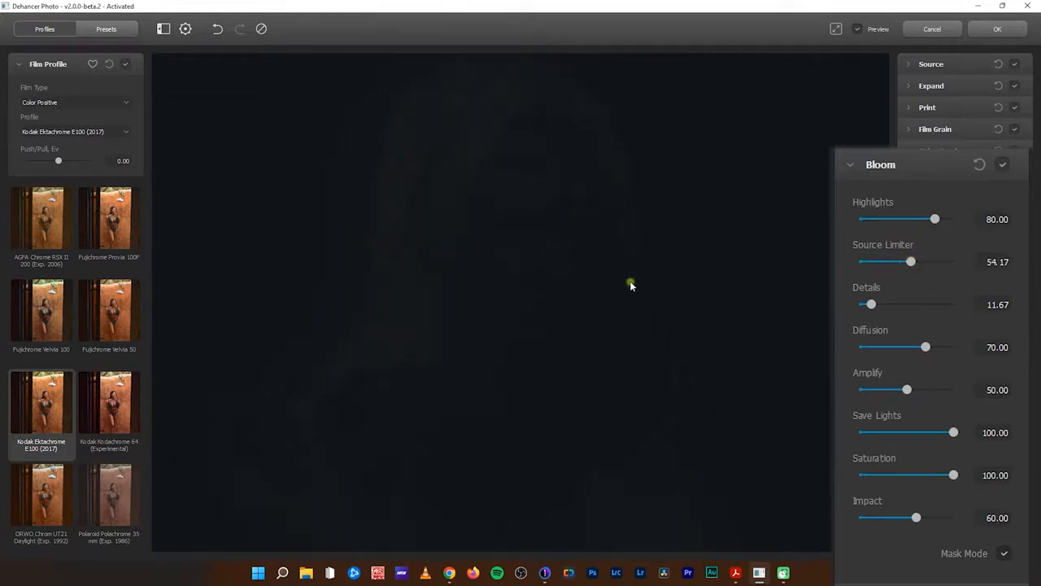
click(1001, 552)
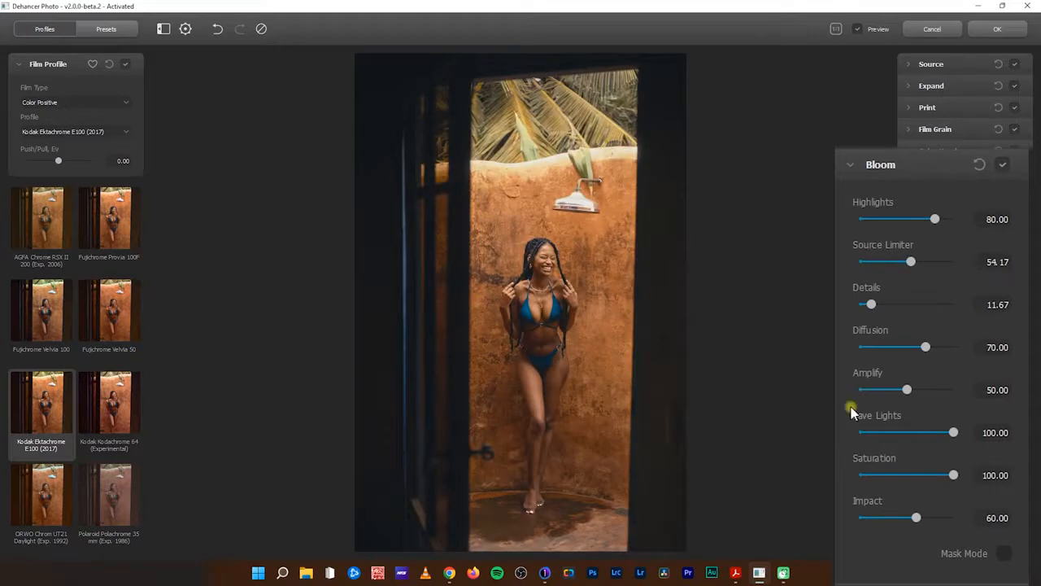
- Compare the photo with Bloom off and on, and collapse the Bloom settings
click(1006, 166)
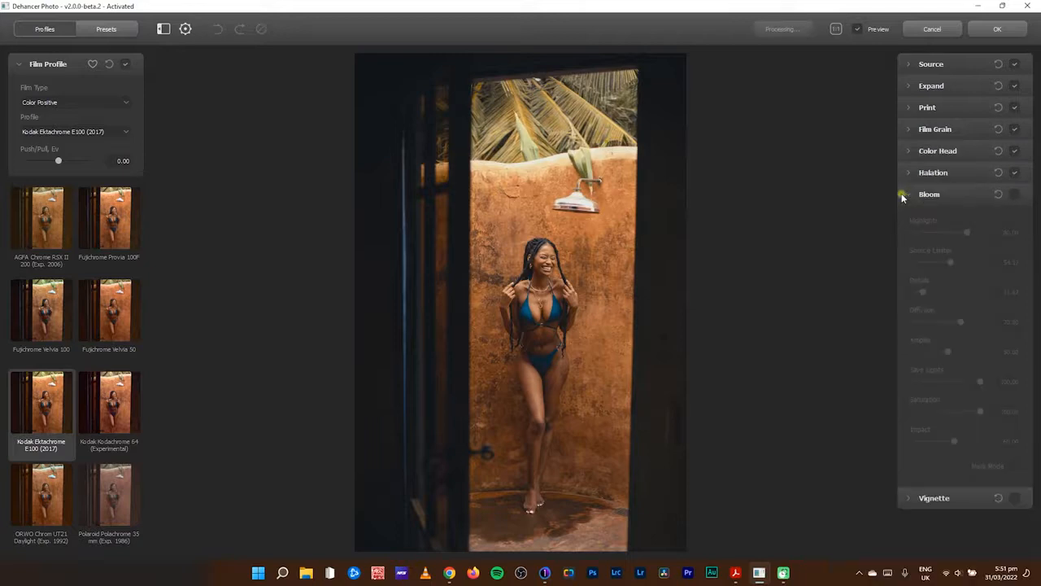
click(903, 194)
click(1016, 195)
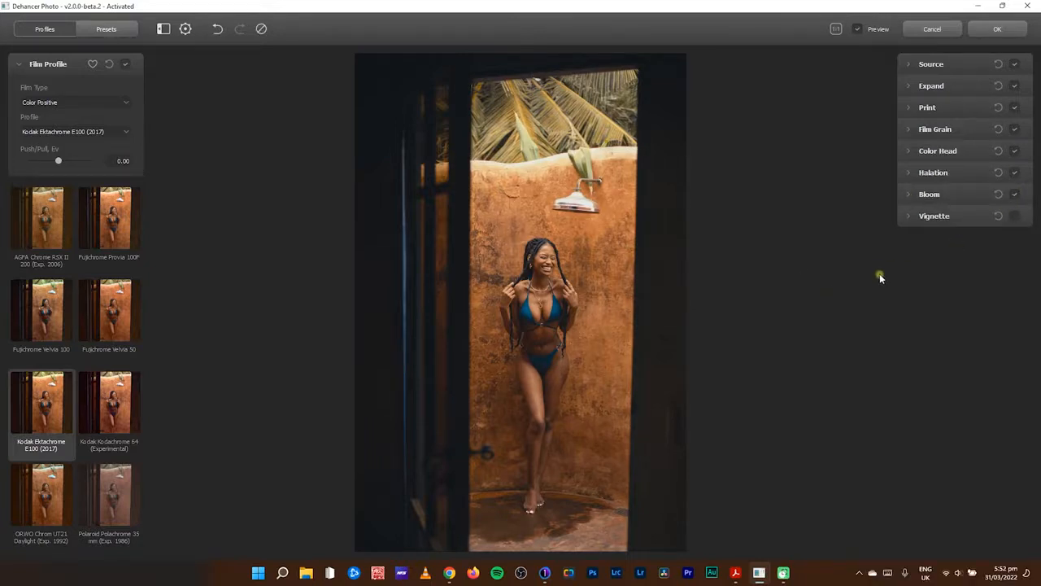
- Set Film Grain's Size to 1.92 and Amount to 28.33, and collapse the Film Grain settings
click(909, 130)
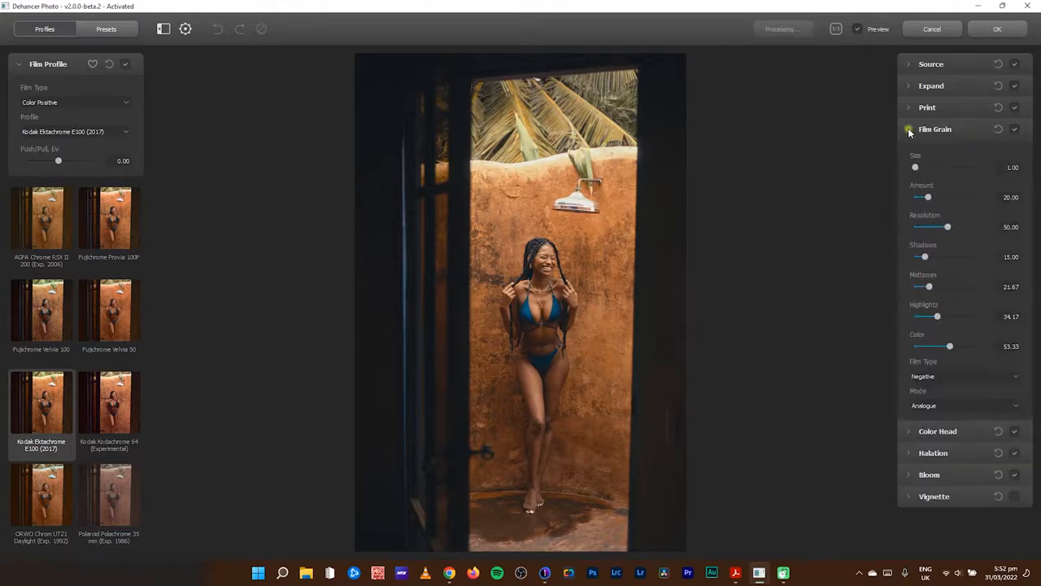
drag(930, 200, 920, 170)
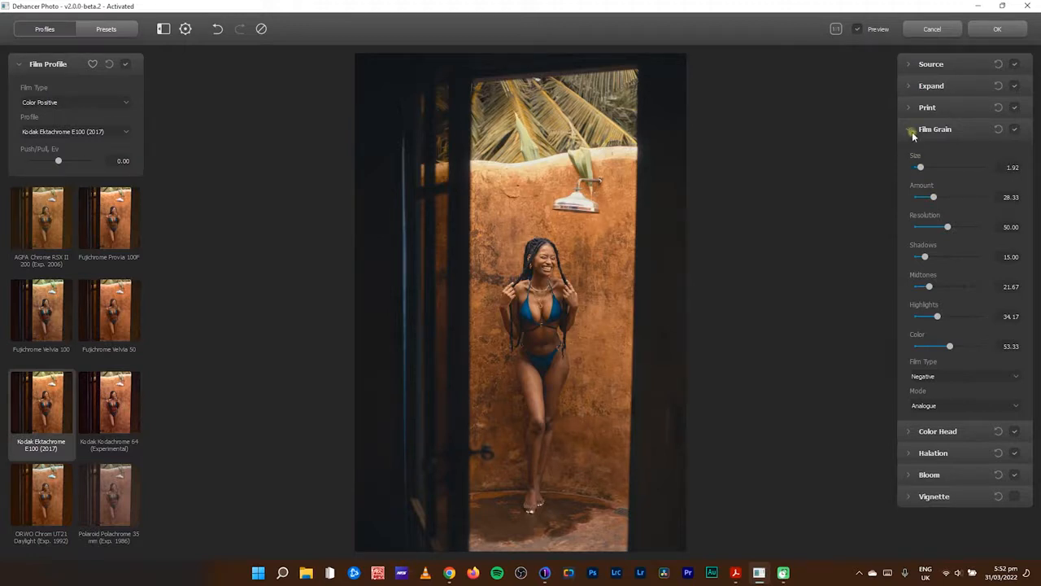
click(912, 132)
click(910, 217)
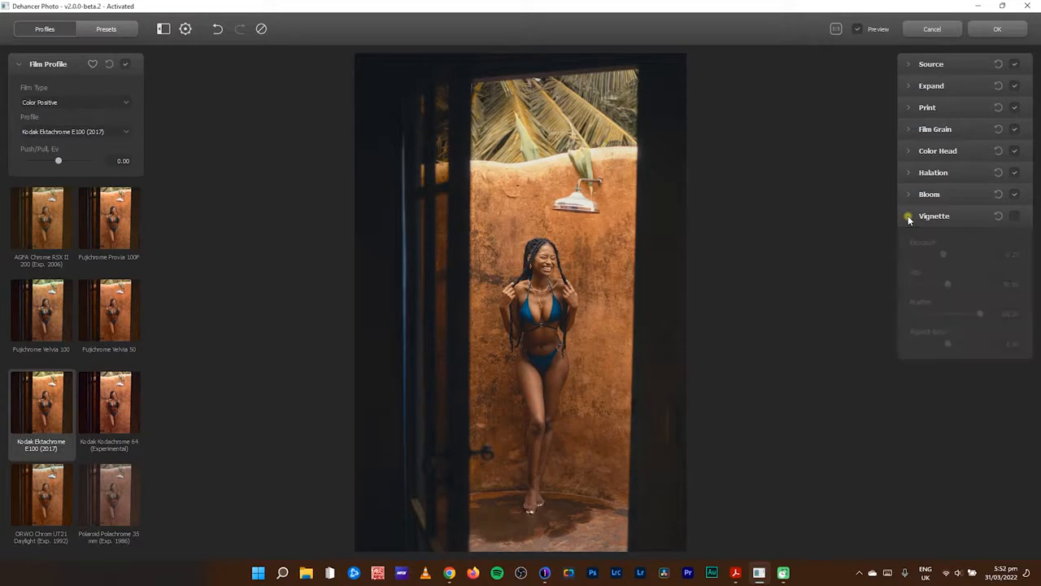
click(909, 216)
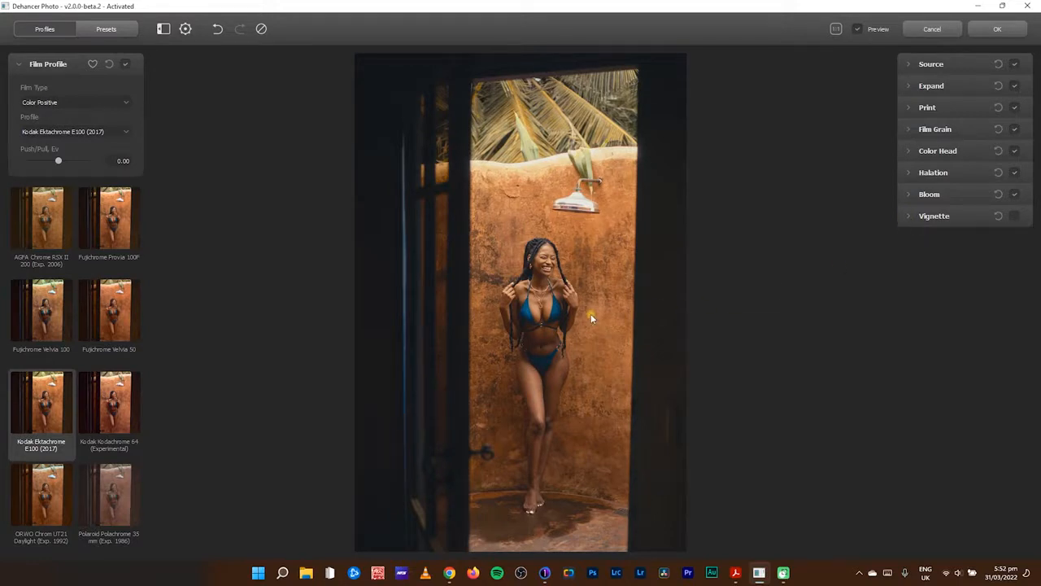
click(16, 63)
click(30, 66)
- Save the current look as a new preset named Kodak Ektachrome E100 (2017), including every tool except Vignette
click(116, 31)
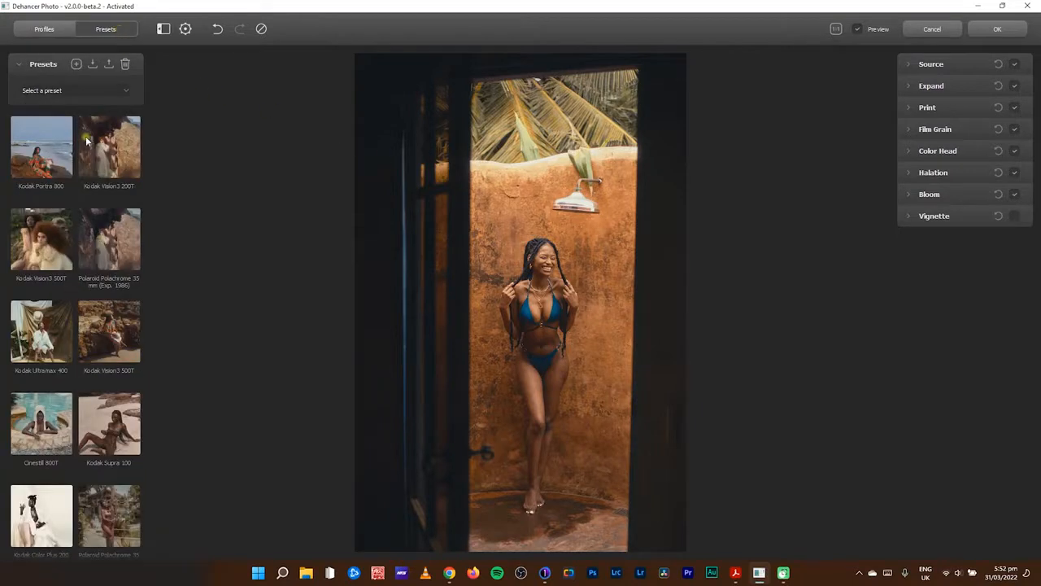
click(76, 65)
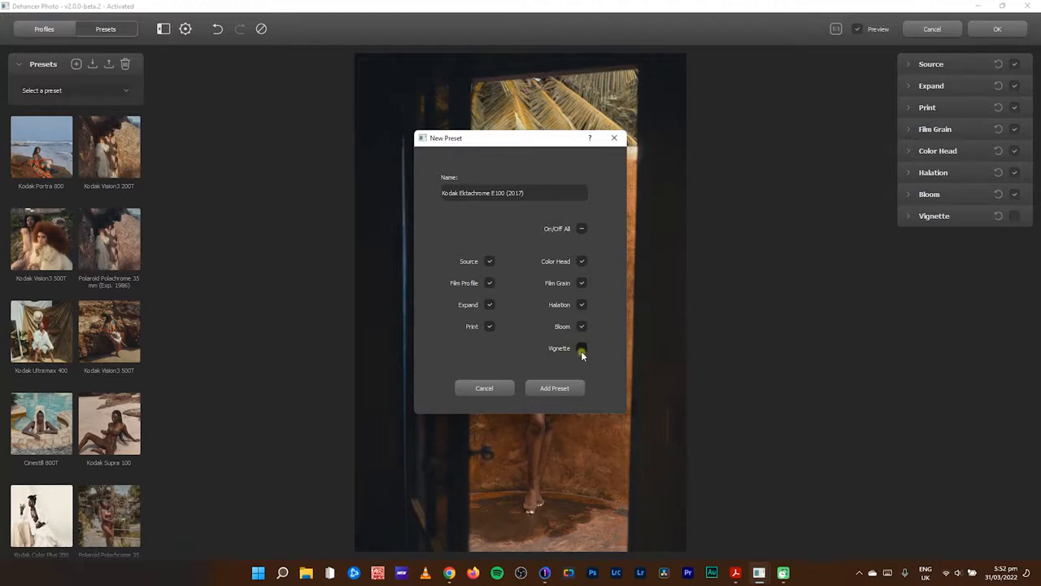
click(554, 388)
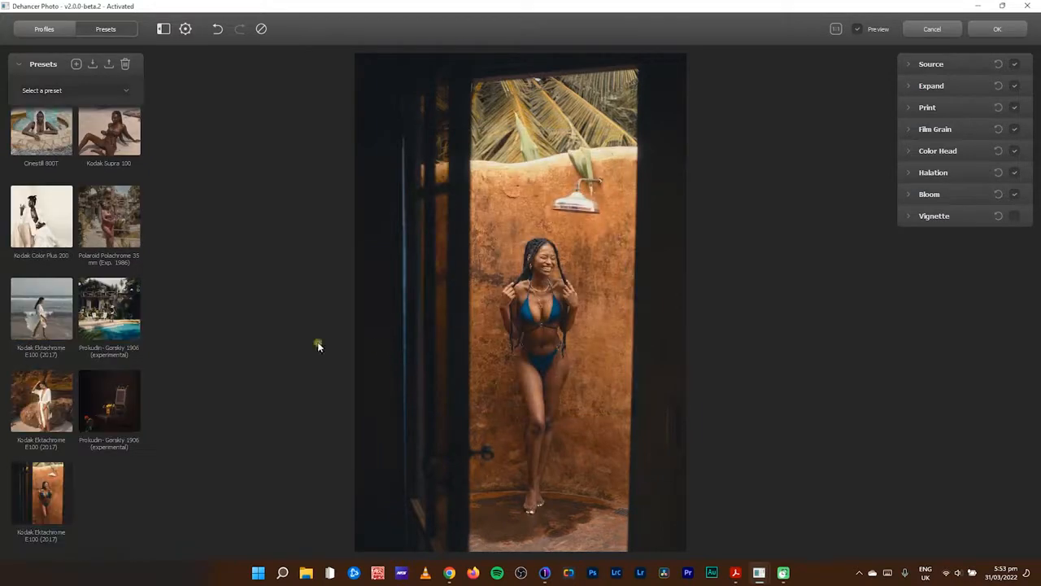
- Reset all adjustments and apply the newly saved Kodak Ektachrome E100 (2017) preset to the photo
click(45, 502)
click(262, 30)
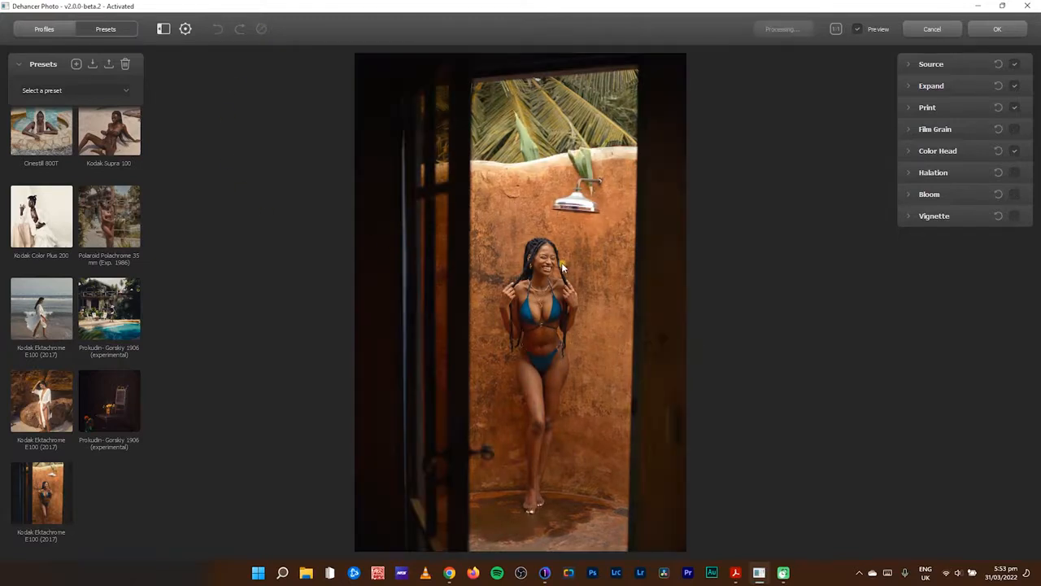
click(47, 496)
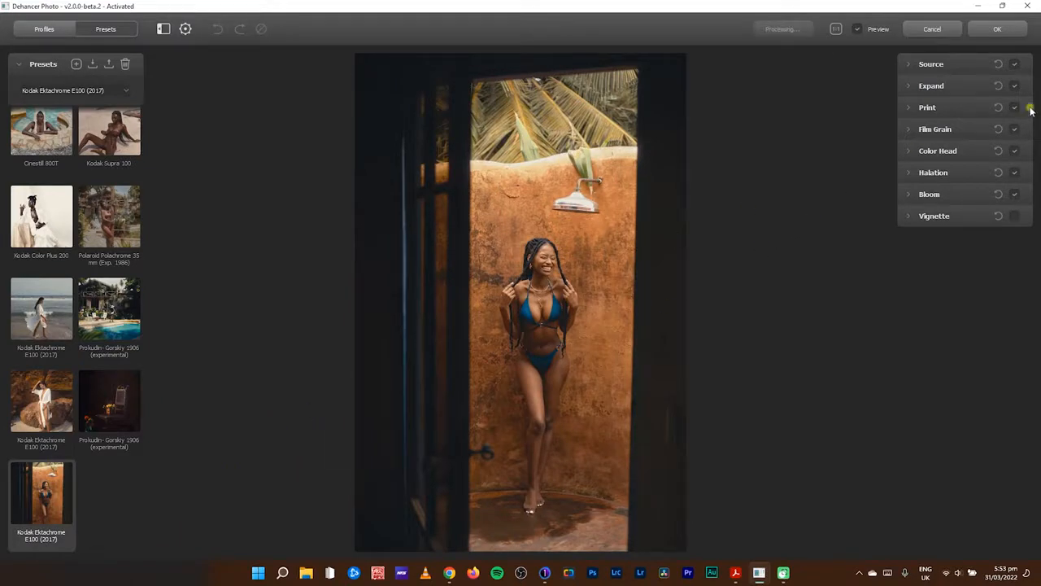
- Set Source's Temperature Comp. to -6.67 and Tint Comp. to 1.50, and check the shower head up close
click(912, 65)
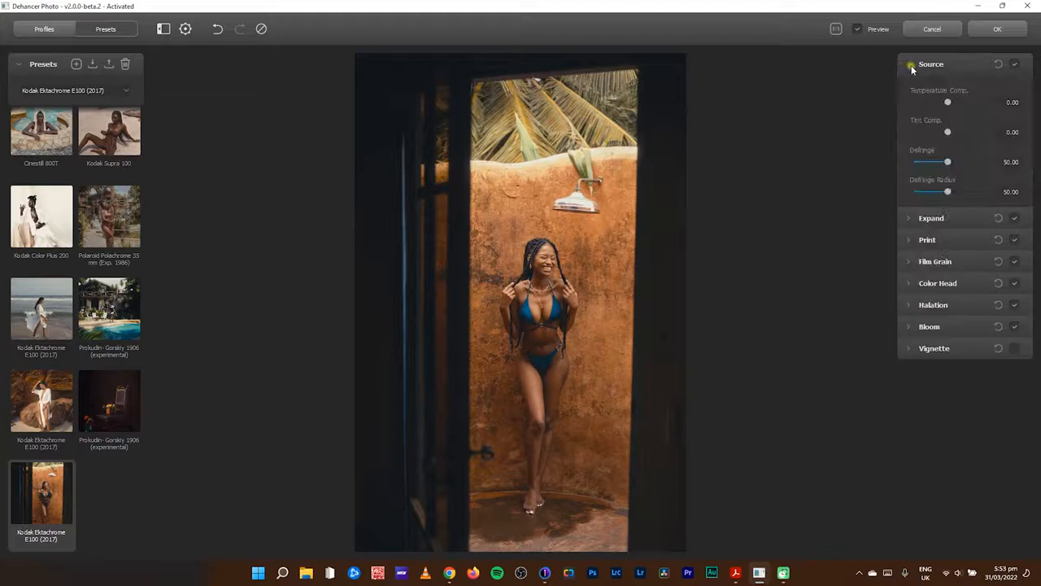
click(949, 104)
drag(948, 106, 946, 107)
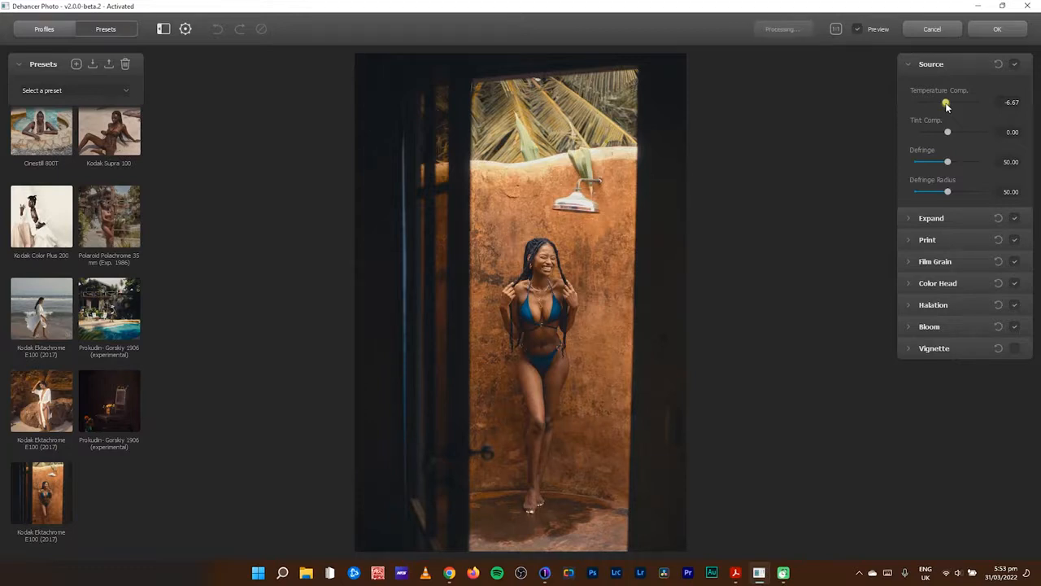
click(949, 133)
mouse_move(950, 135)
mouse_down()
mouse_move(928, 139)
mouse_move(939, 140)
mouse_up()
click(578, 208)
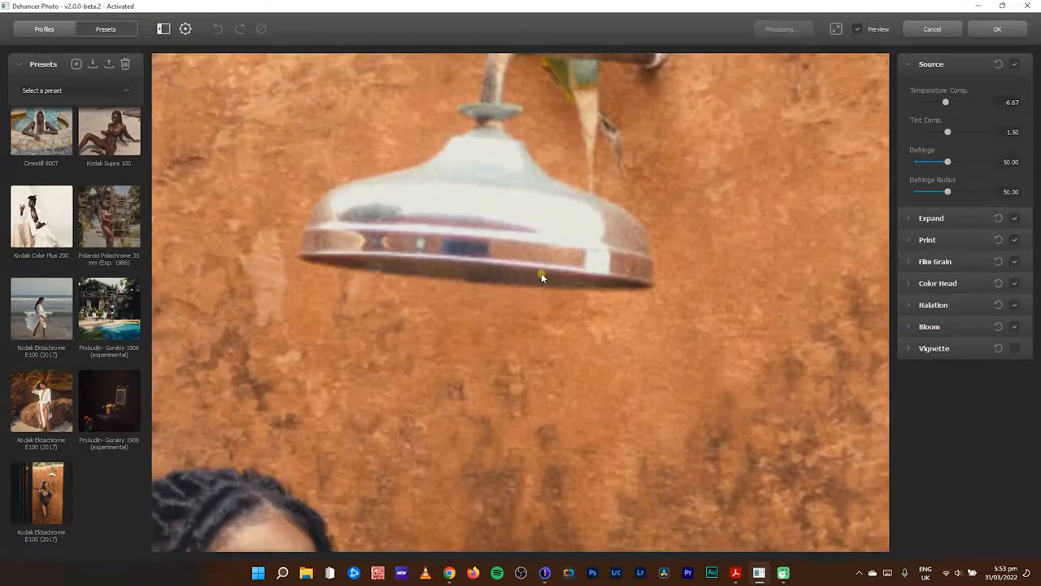
click(491, 272)
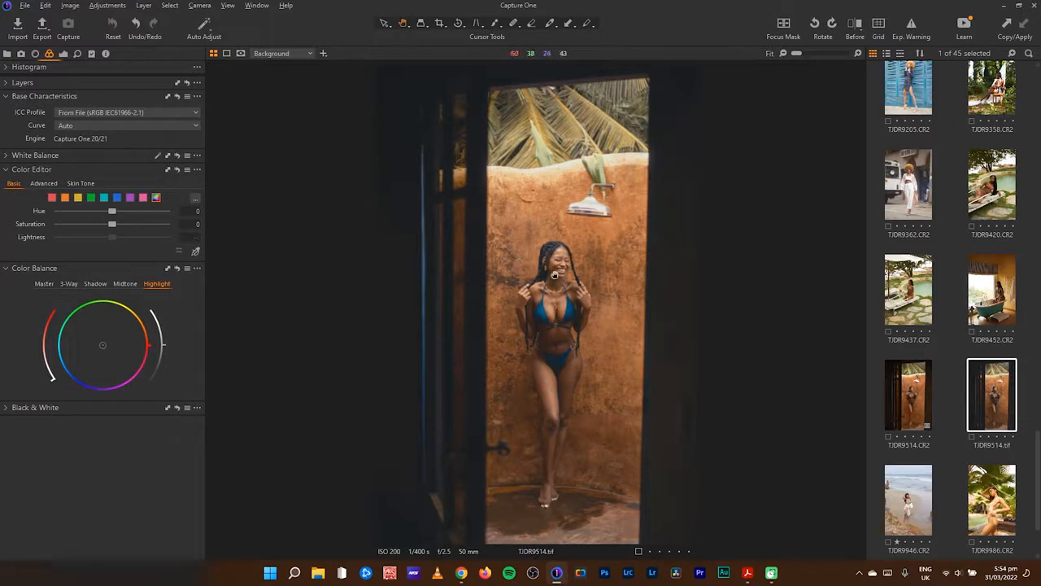
- Adjust the RGB Levels of TJDR9514.tif, setting the black point to 12 and the white point to 237
click(63, 53)
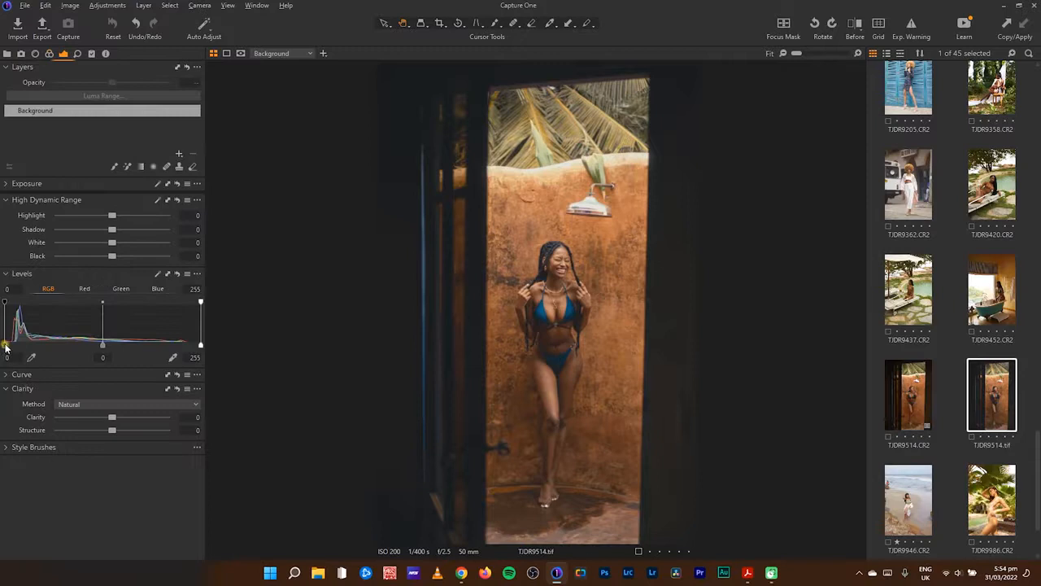
drag(4, 345, 12, 349)
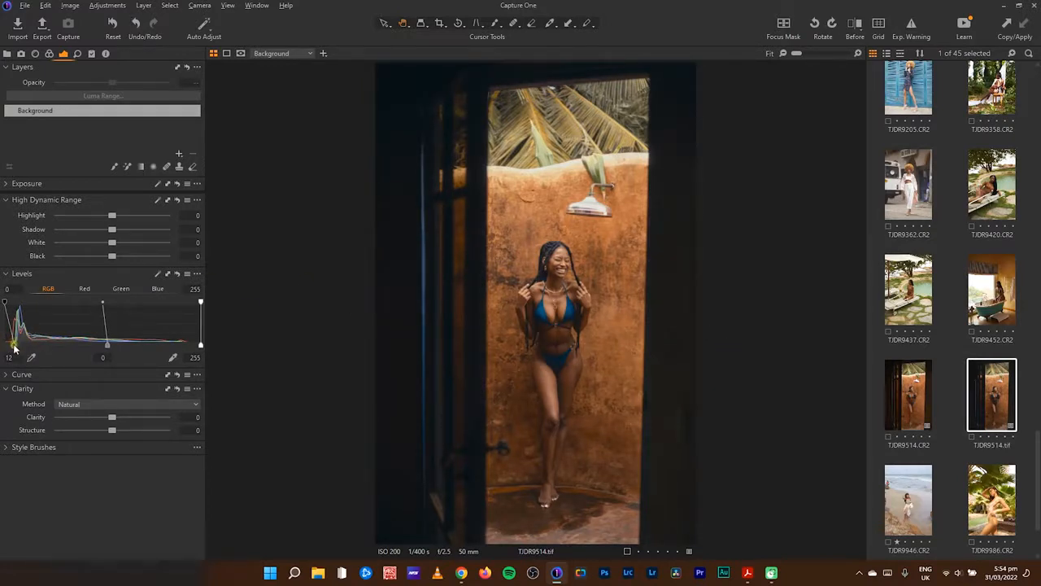
drag(200, 345, 188, 346)
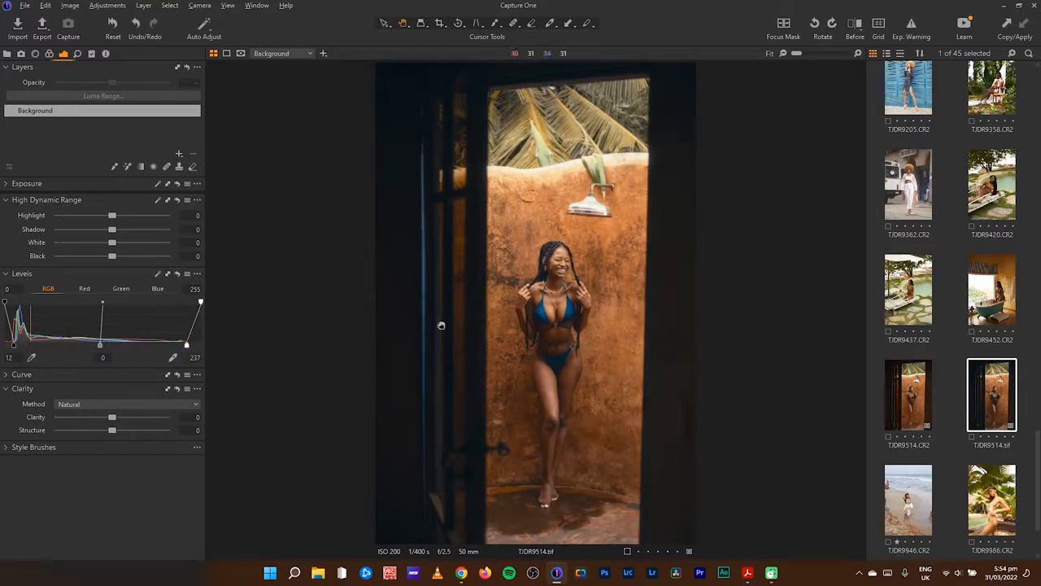
- Display TJDR9514.CR2 and TJDR9514.tif side by side in full screen with the tool panels and browser hidden
click(911, 402)
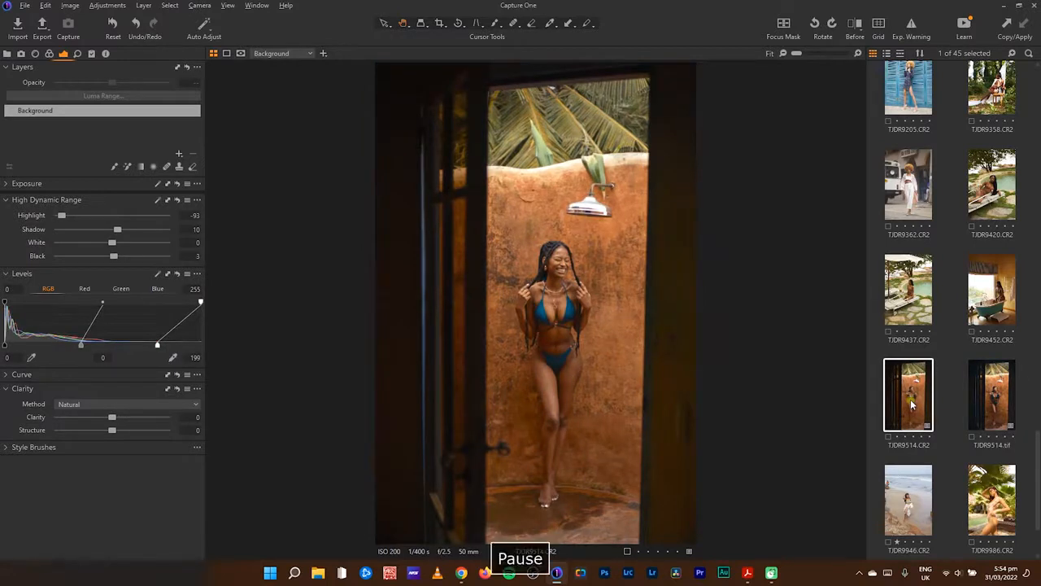
key(ctrl+t)
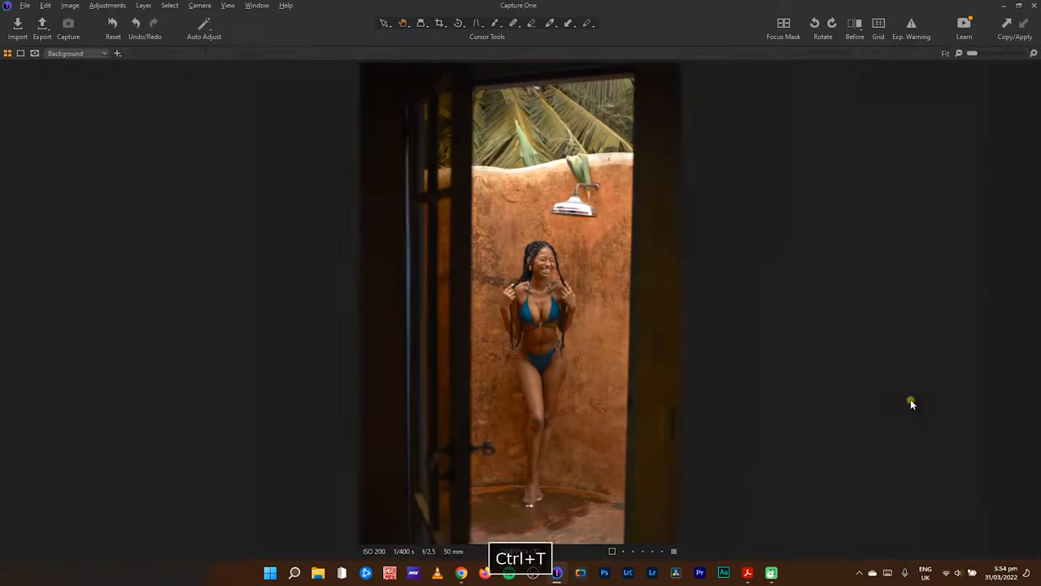
key(f)
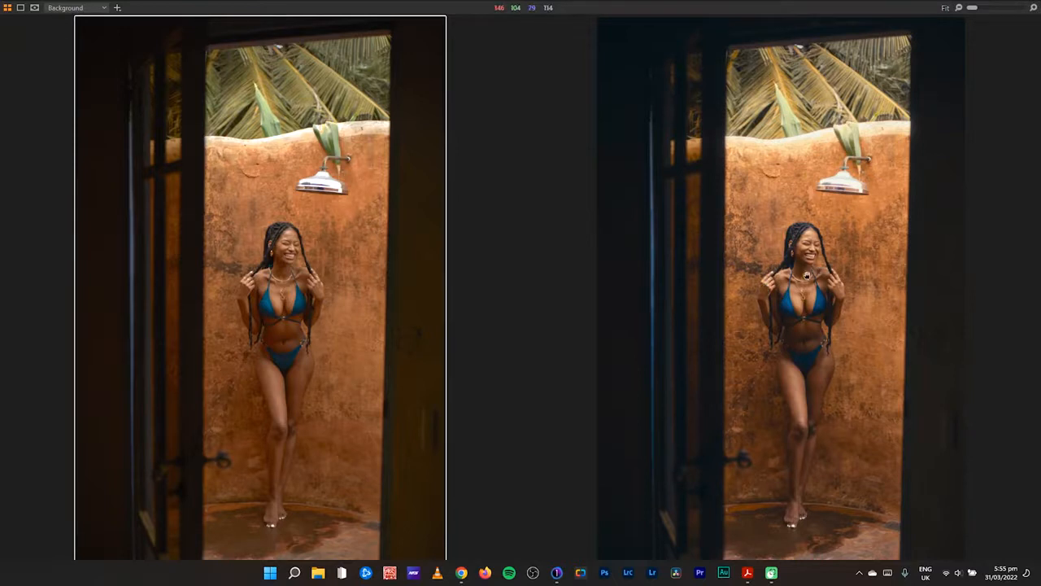
- Compare the woman's face and skin at 100% in the original and the film-look version, returning both to full view
click(802, 279)
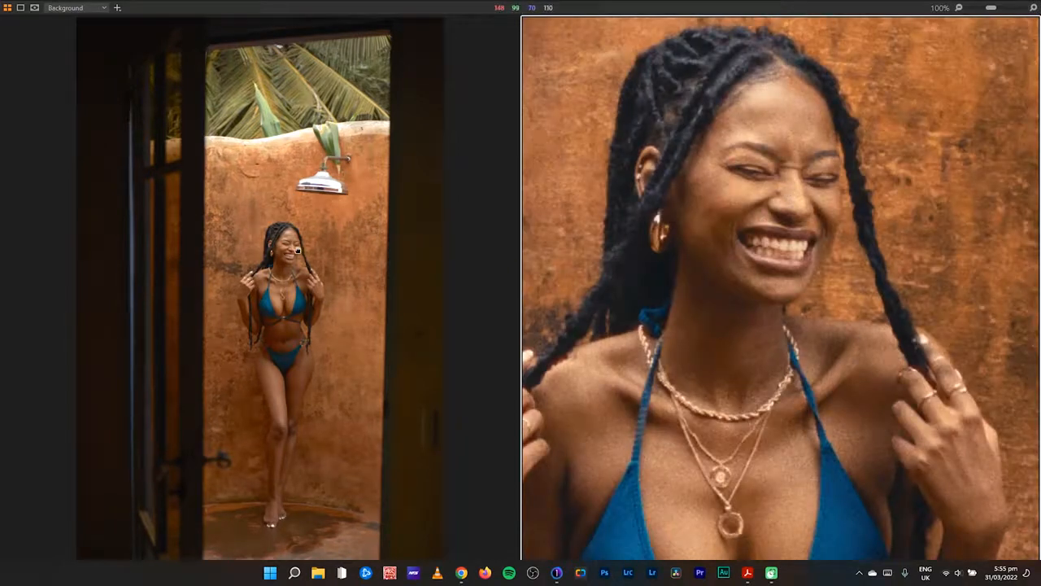
click(284, 270)
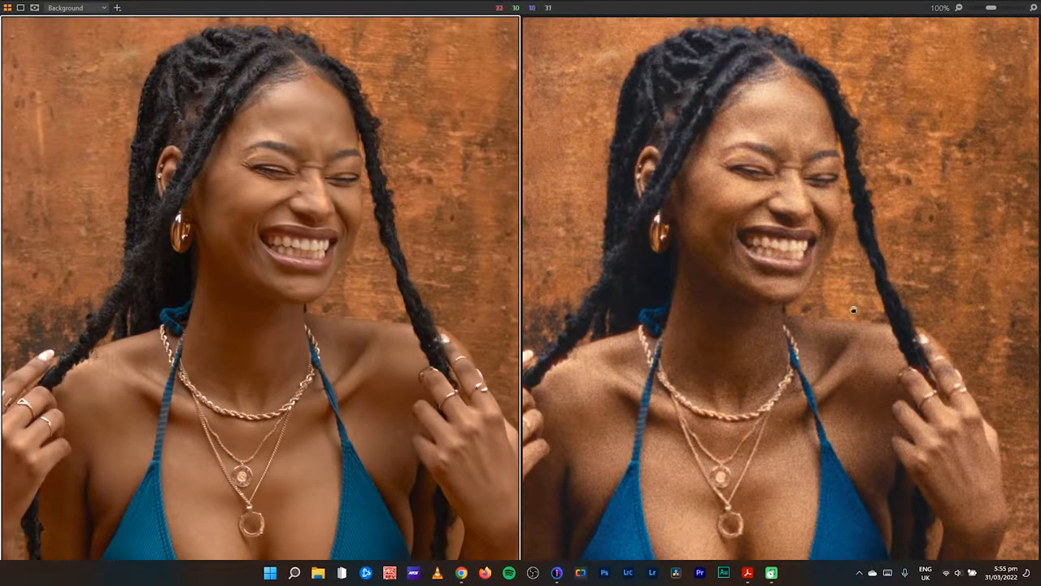
drag(714, 305, 846, 214)
drag(645, 320, 656, 288)
drag(855, 241, 742, 301)
drag(833, 170, 792, 202)
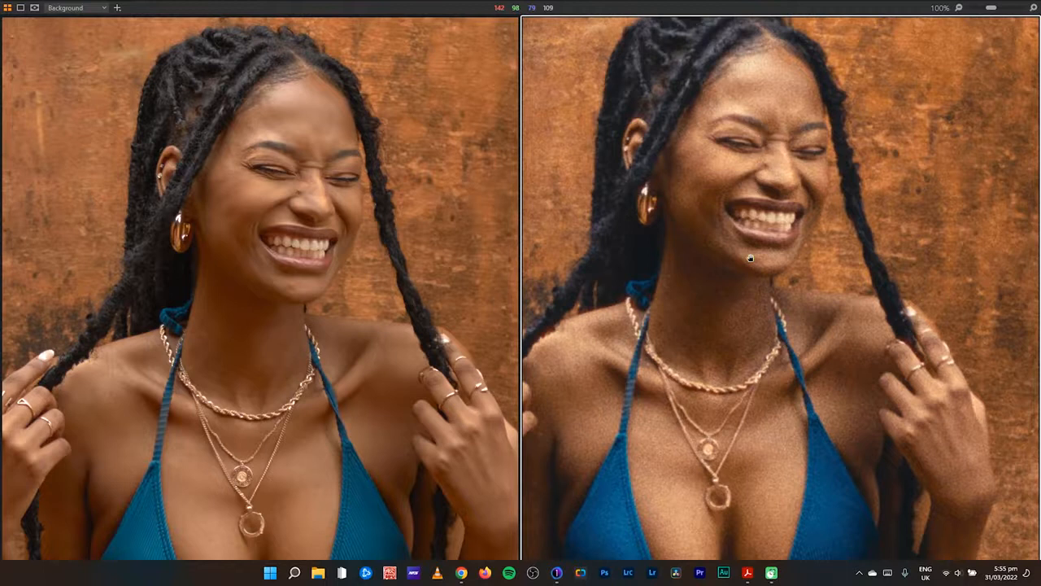
double_click(755, 356)
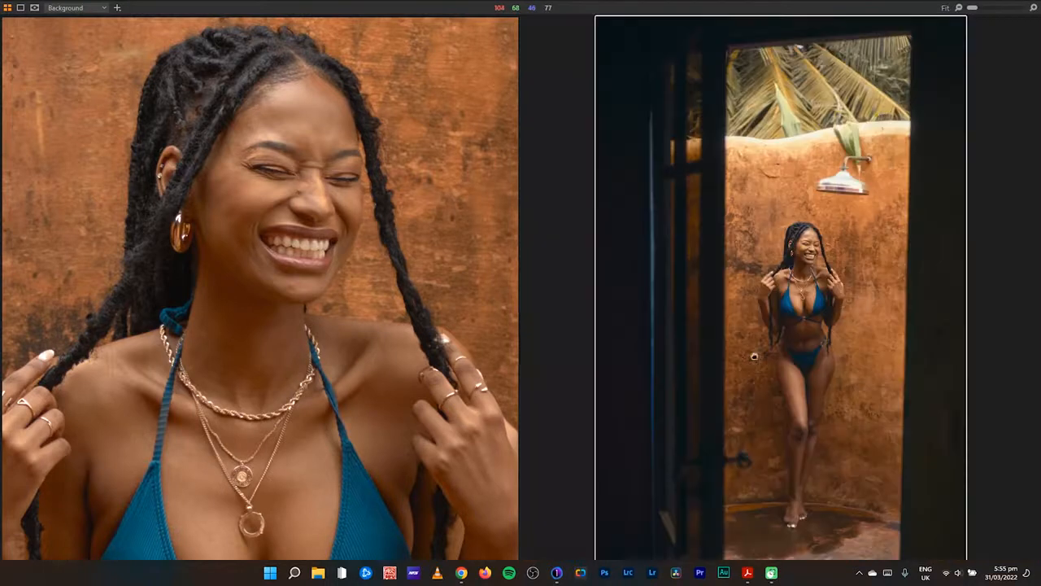
double_click(327, 232)
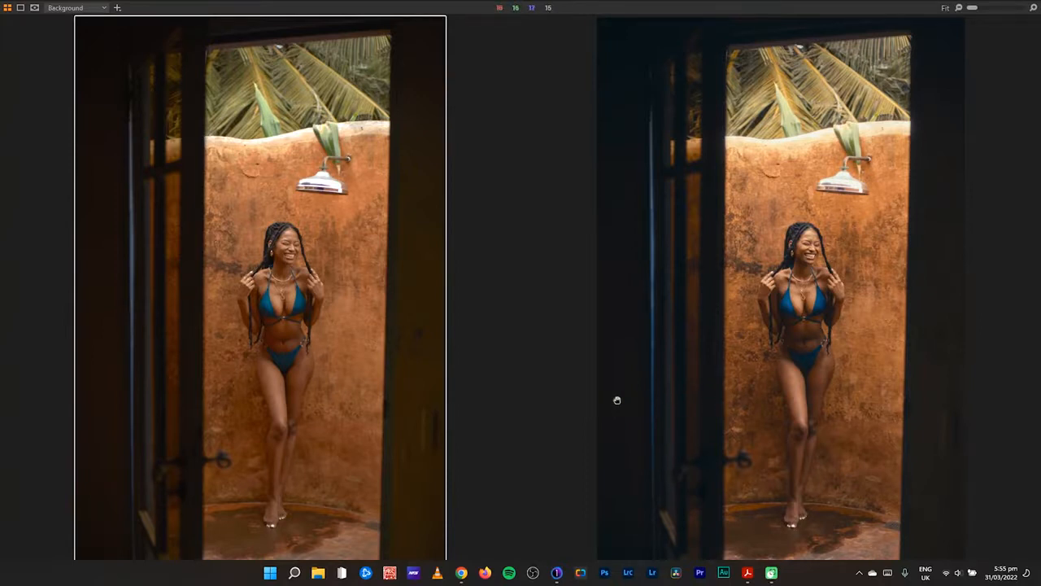
- Leave full screen, restore the browser and tool panels, and close the Capture One window
key(ctrl+f)
key(ctrl+b)
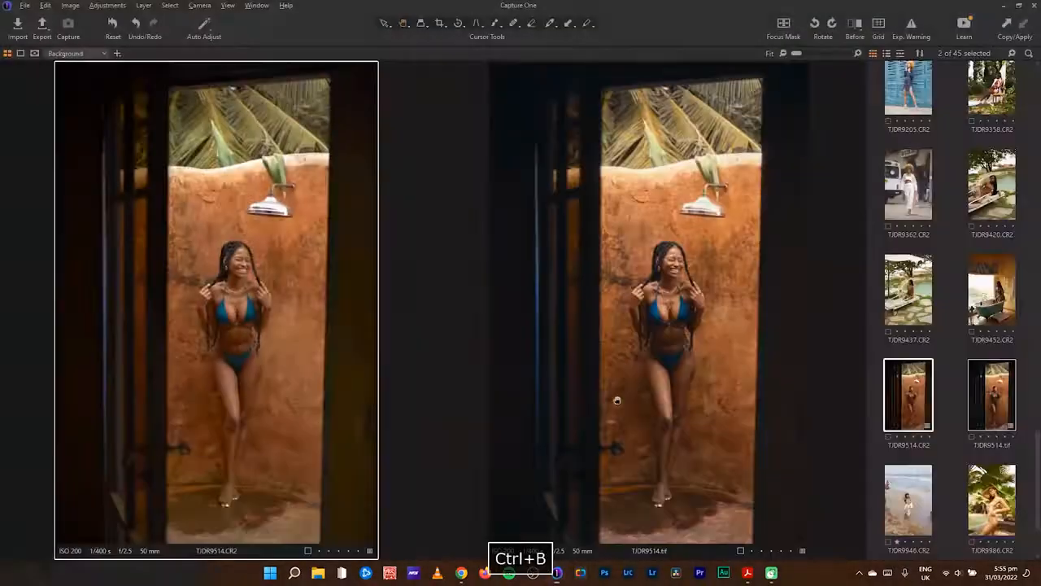
key(ctrl+t)
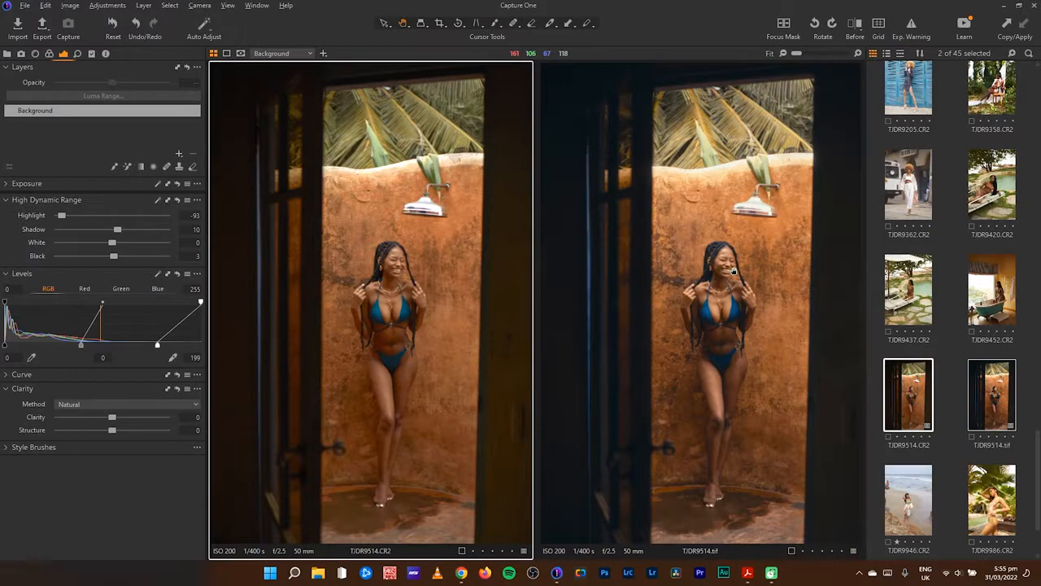
click(1035, 7)
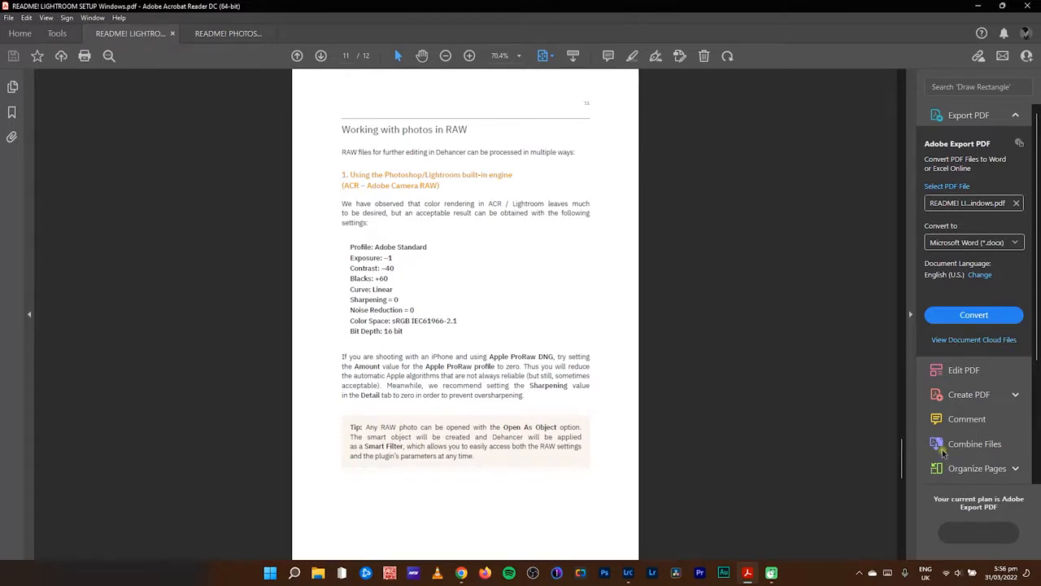
- Check the PDF's recommended RAW settings, switch to Lightroom Classic, and set the picnic photo's profile to Adobe Standard
drag(901, 456, 893, 485)
click(628, 572)
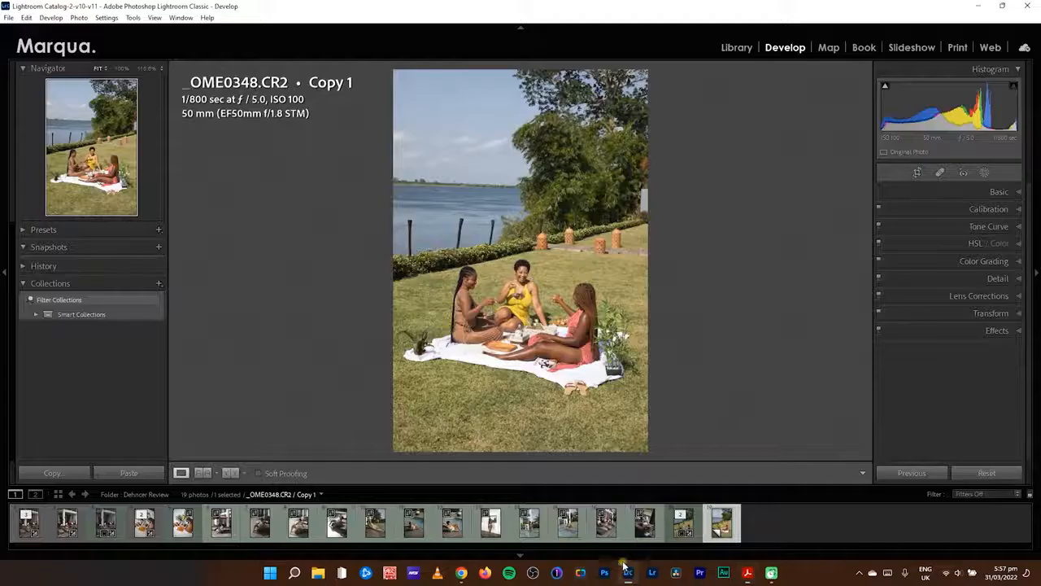
click(901, 191)
click(932, 227)
click(932, 258)
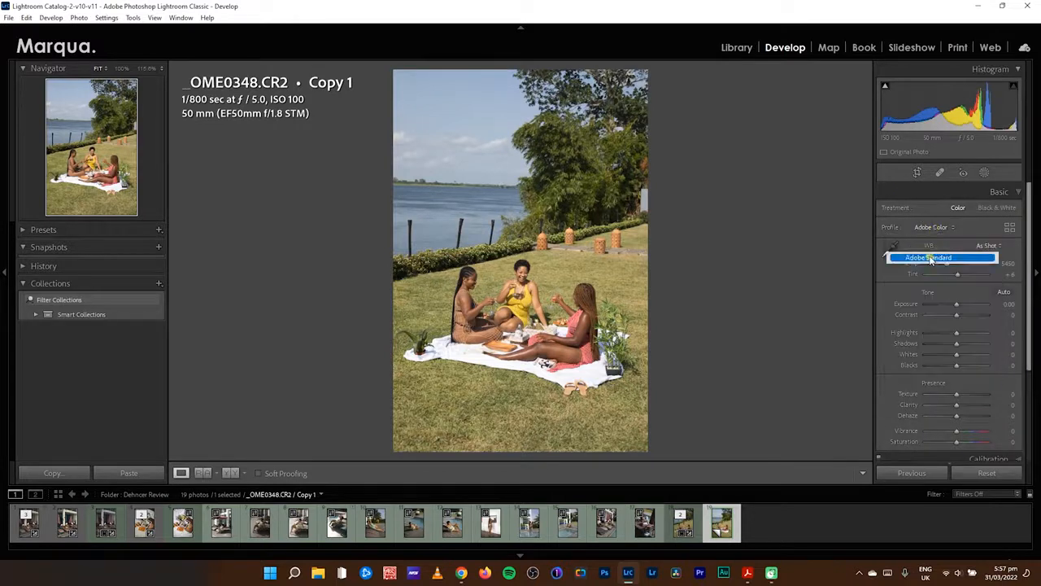
- Set the picnic photo's Exposure to -1 and Contrast to -40
click(1009, 304)
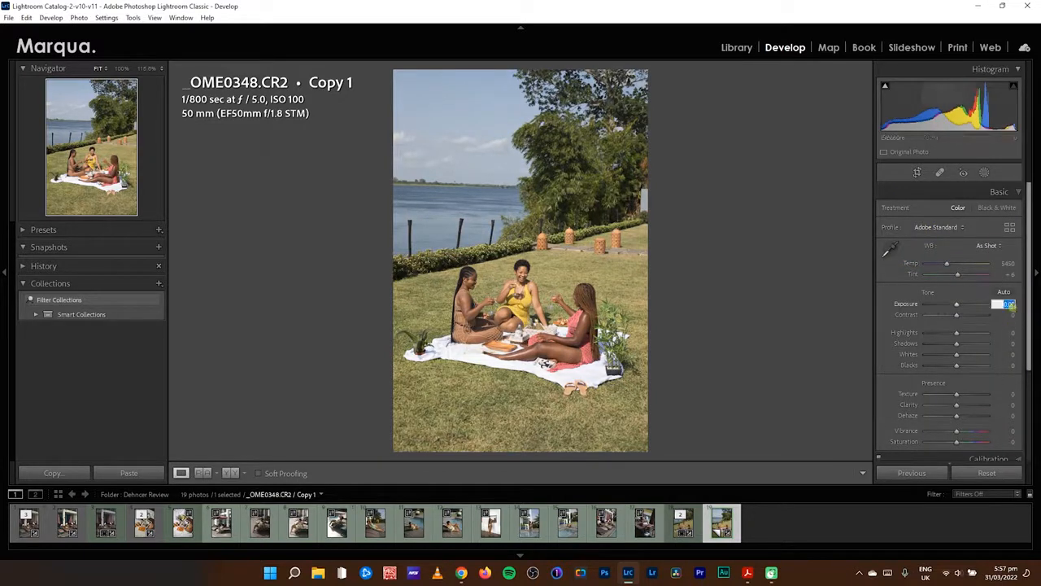
text(-1)
key(Return)
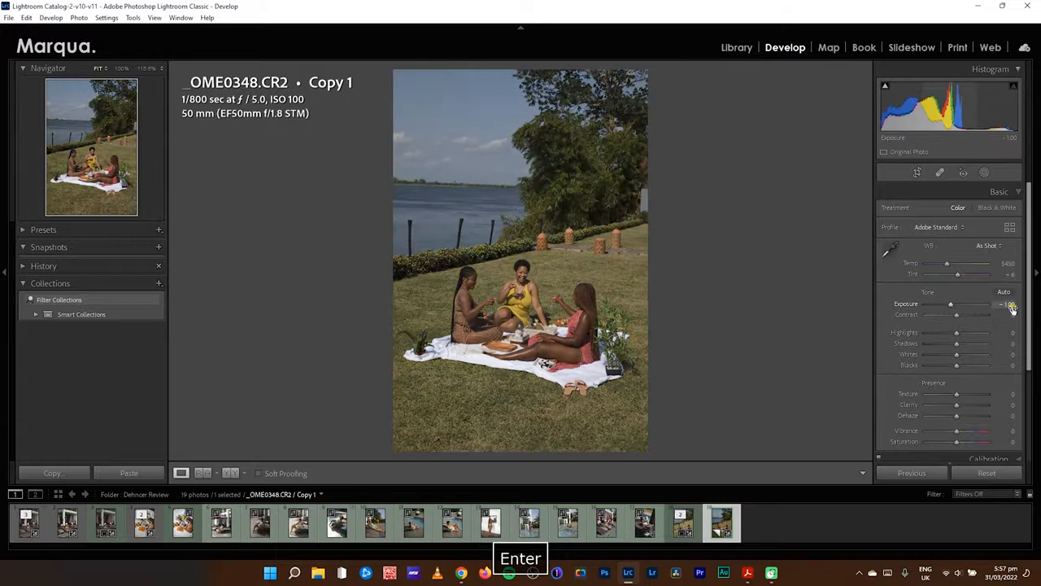
click(1011, 315)
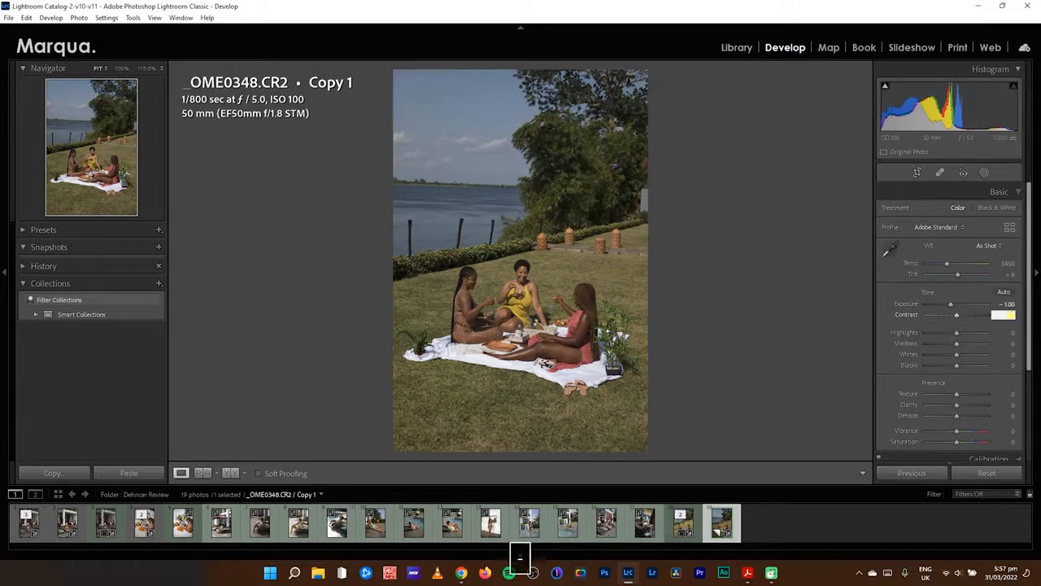
text(-40)
key(Return)
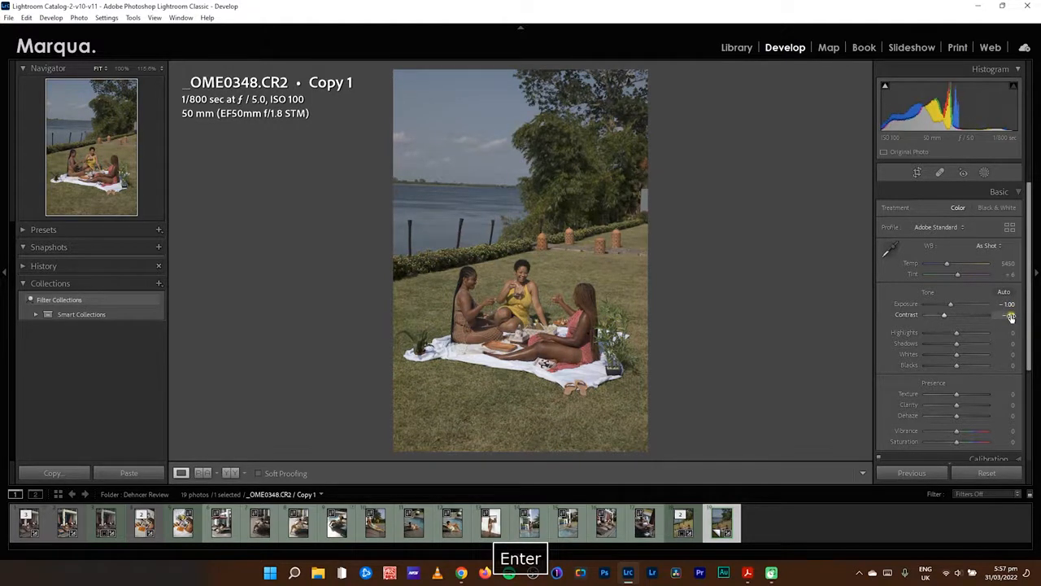
- Check the PDF's recommended RAW settings again and set the picnic photo's Blacks to +60 in Lightroom Classic
mouse_move(748, 572)
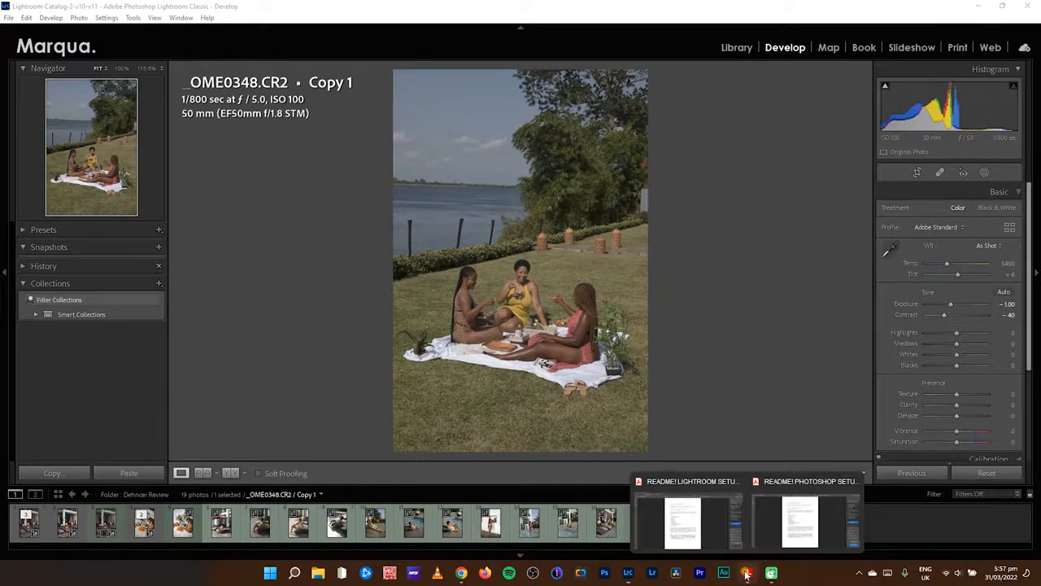
click(704, 527)
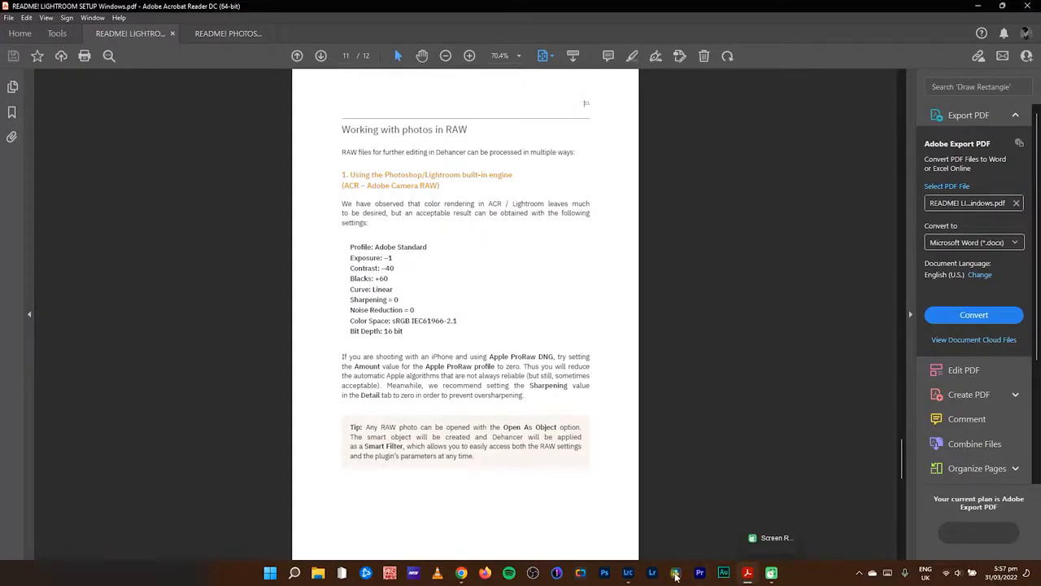
click(628, 578)
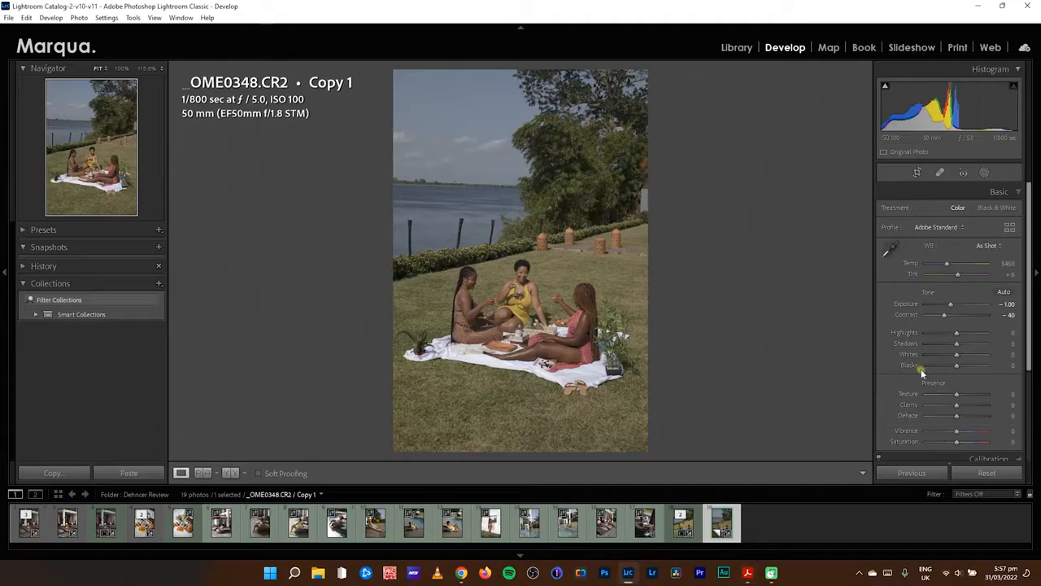
click(1003, 364)
text(60)
key(Return)
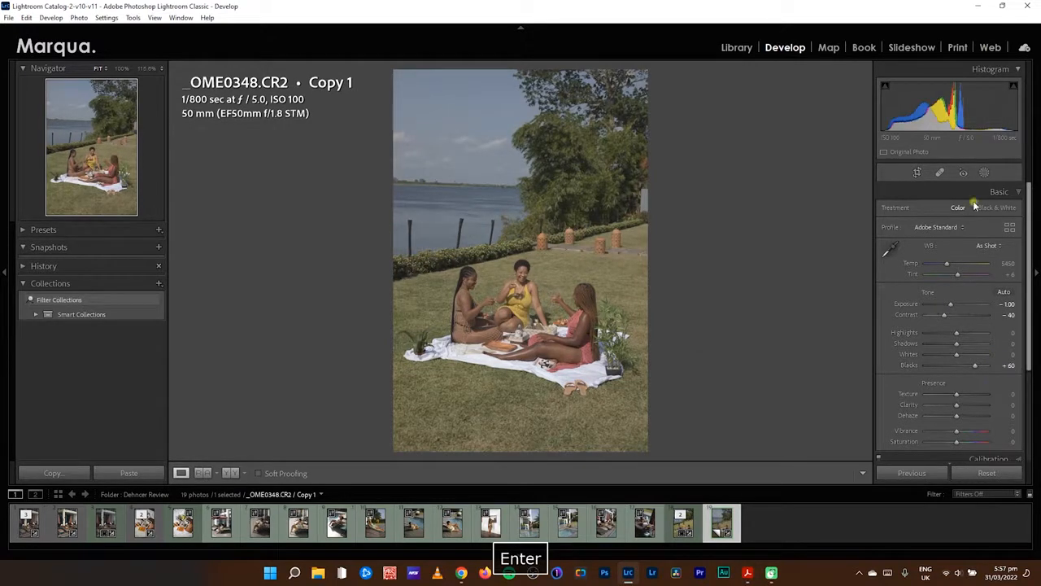
- Check the picnic photo's point curve and sharpening settings, returning to the Basic adjustments
click(999, 192)
click(946, 226)
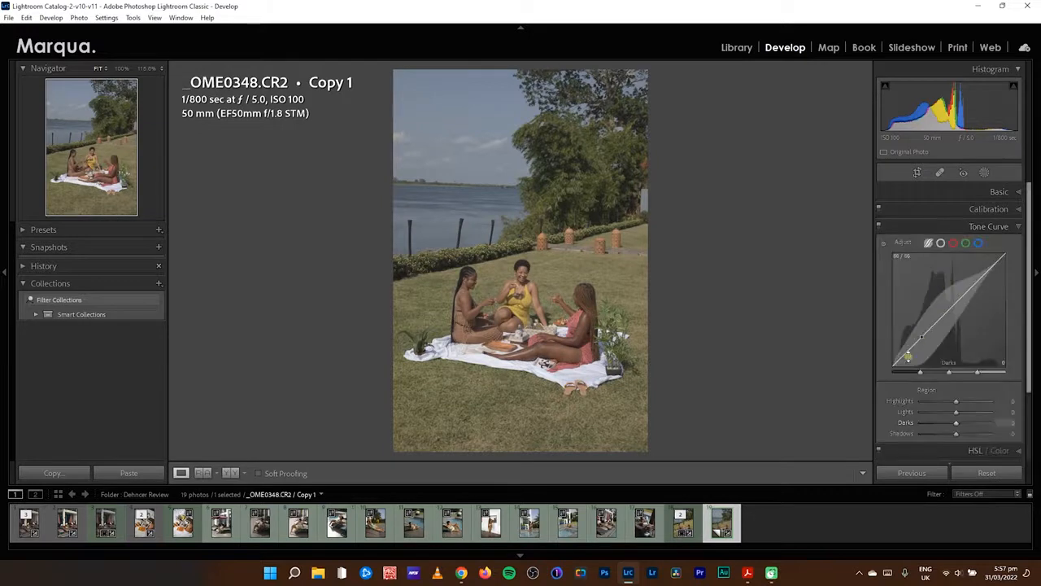
click(940, 243)
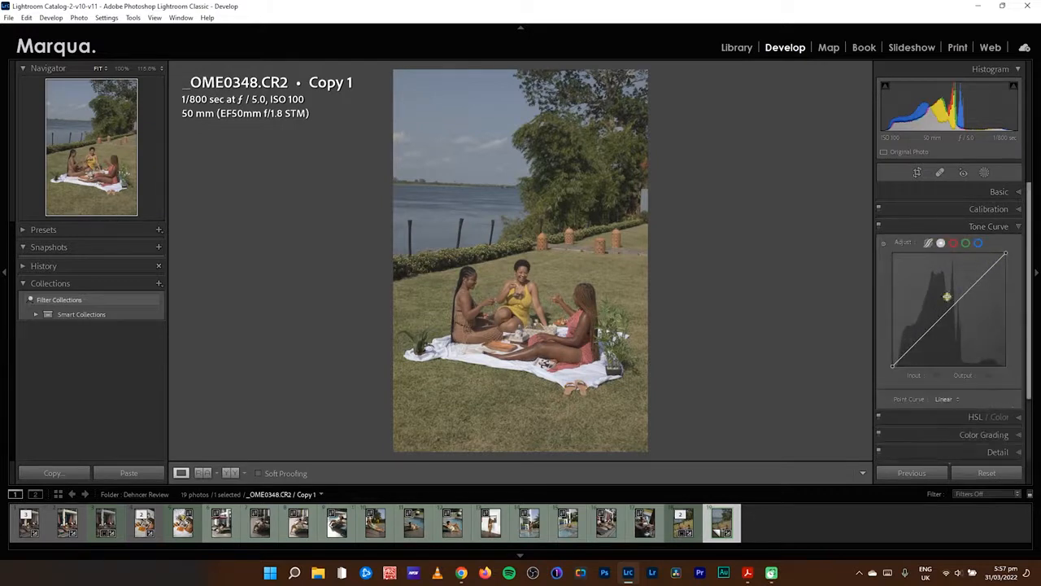
click(937, 226)
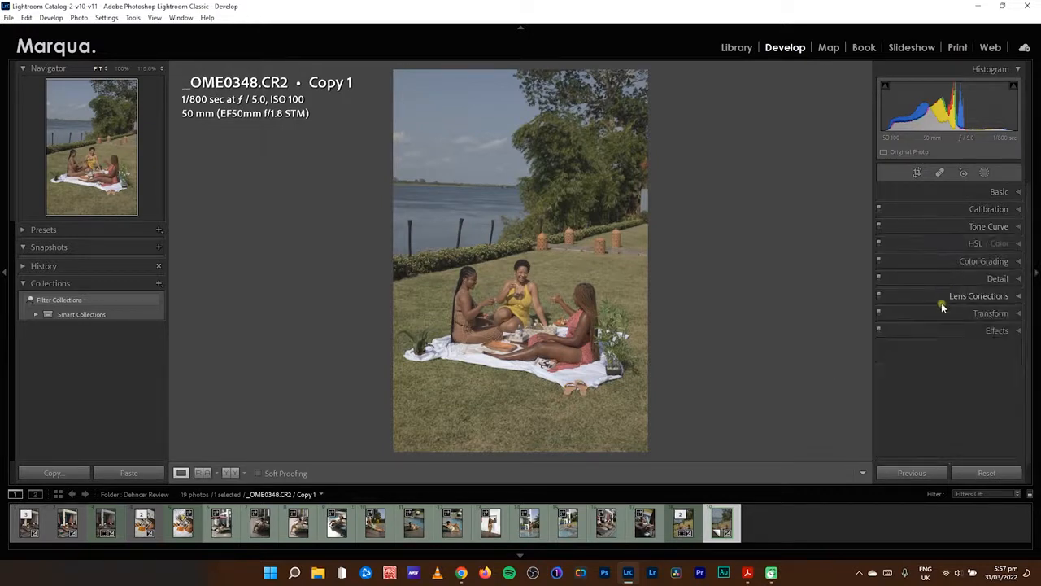
click(937, 279)
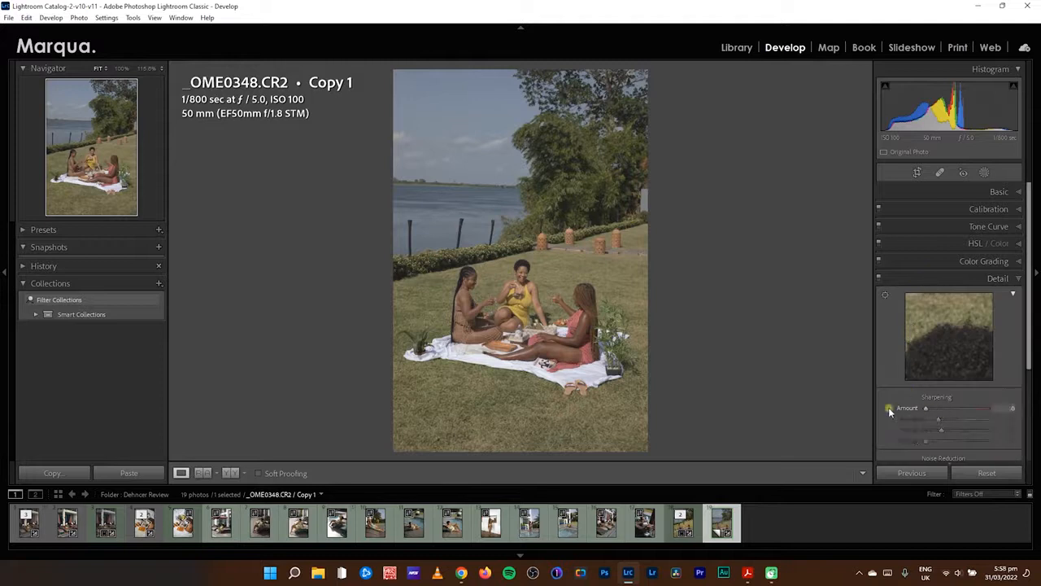
click(938, 278)
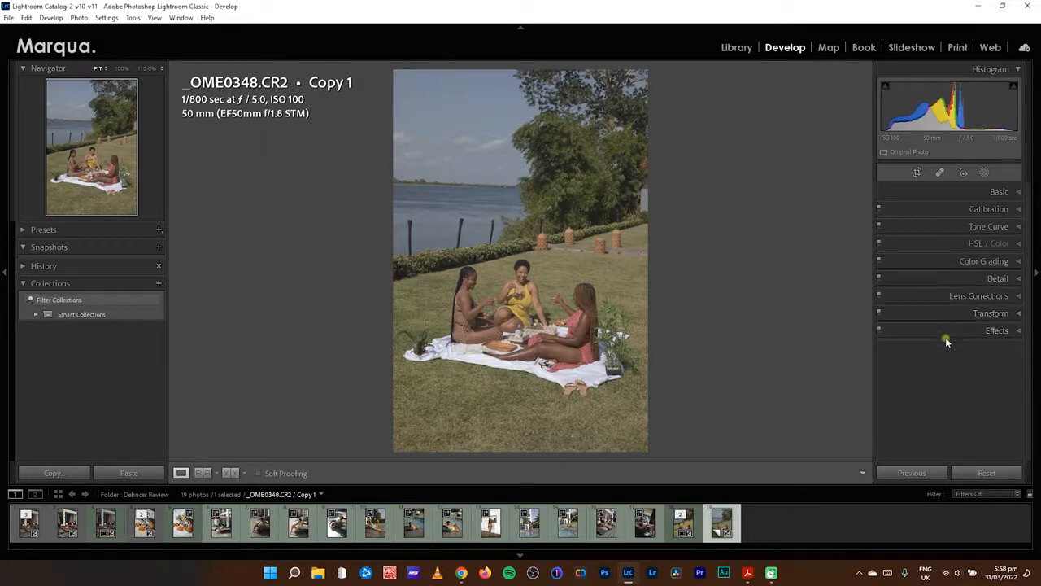
click(947, 332)
click(947, 332)
click(934, 190)
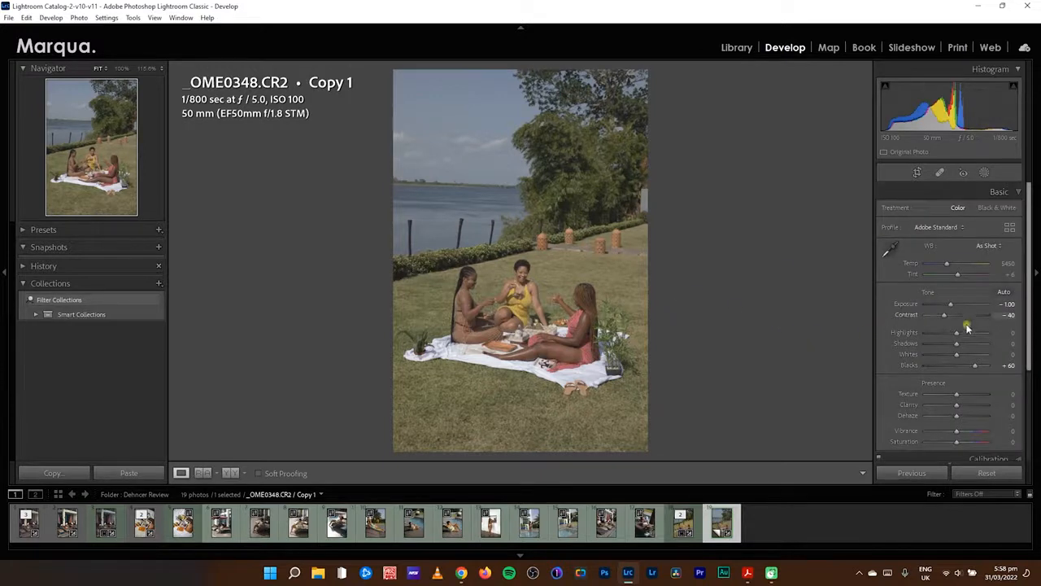
- Lower the picnic photo's Highlights to -46 and raise its Clarity to +9
scroll(943, 330, down, 3)
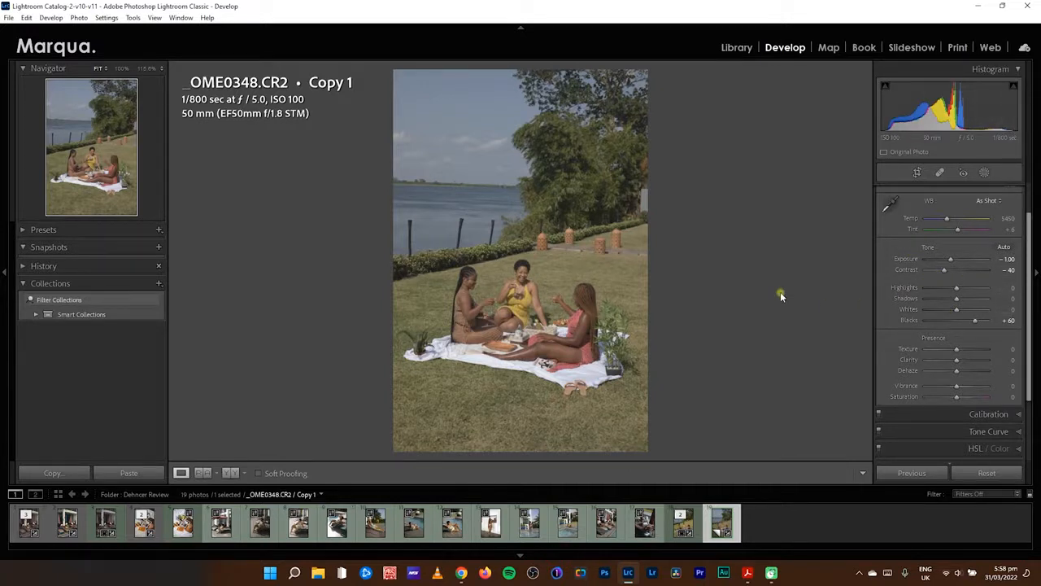
mouse_move(957, 291)
mouse_down()
mouse_move(927, 292)
mouse_move(962, 301)
mouse_up()
double_click(960, 300)
drag(960, 361, 960, 362)
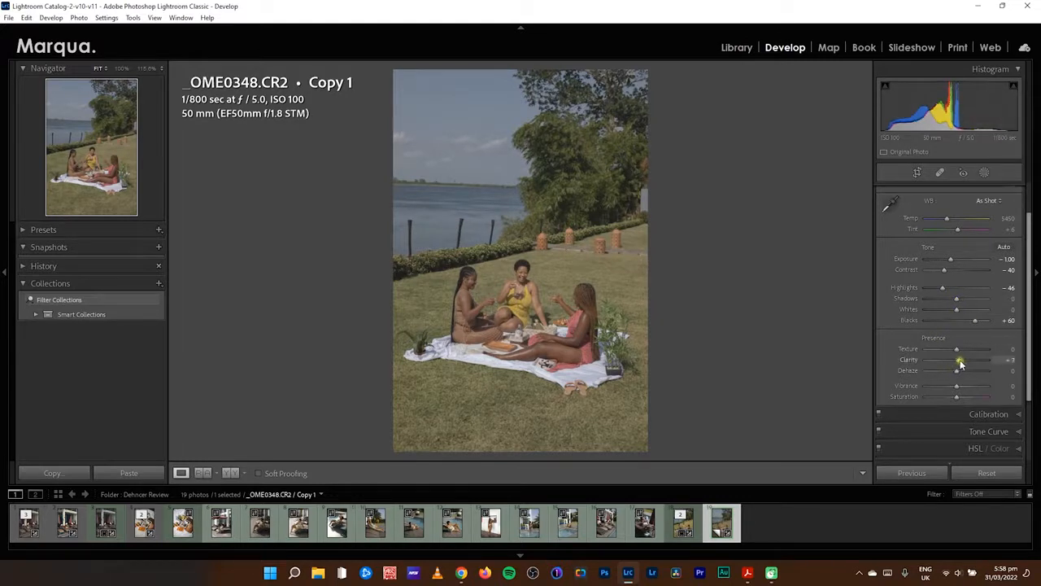
- Choose DehancerLightroom.exe as the external editor for the adjusted picnic photo and open its copy options
right_click(721, 527)
mouse_move(753, 255)
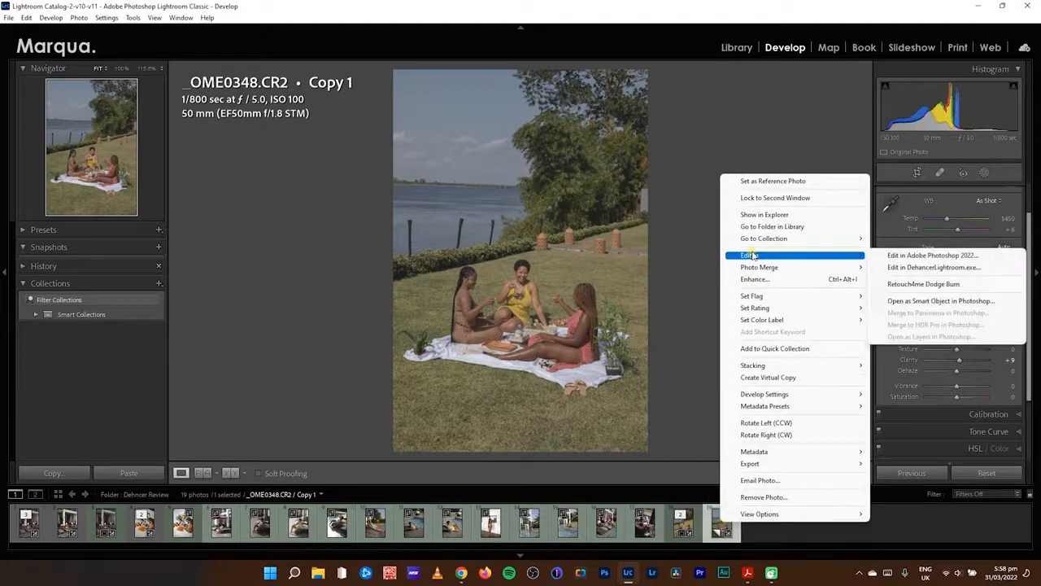
click(924, 268)
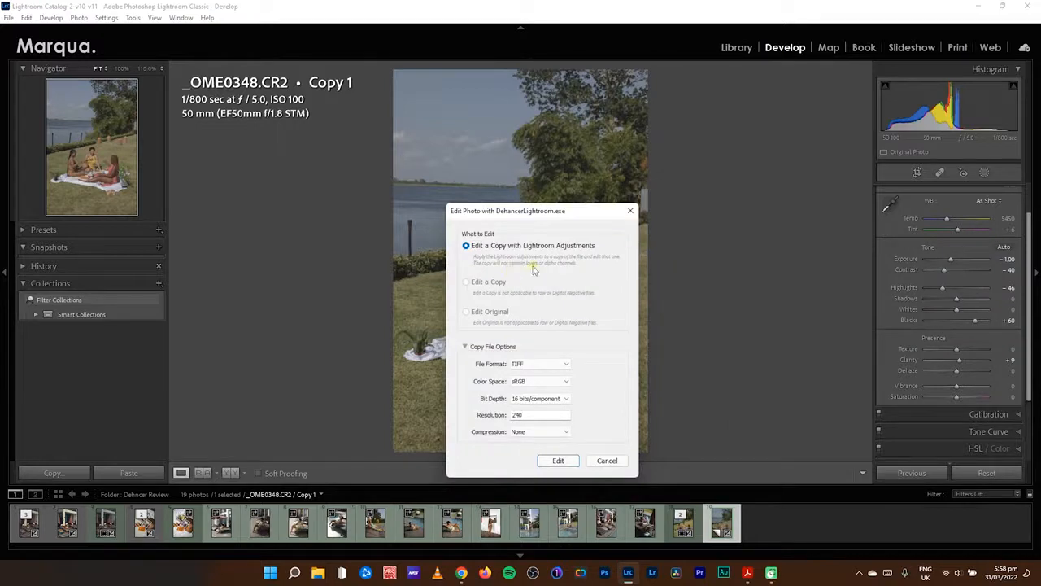
- Check the PDF's External Editing settings, and open a 16-bit sRGB TIFF copy with Lightroom adjustments in Dehancer Photo
click(747, 572)
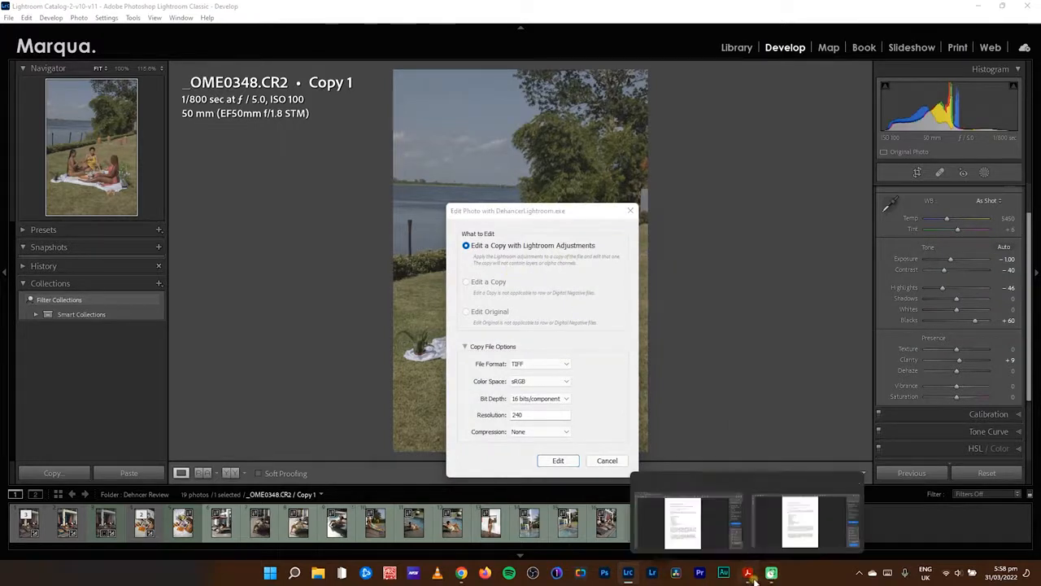
click(674, 512)
drag(901, 444, 874, 275)
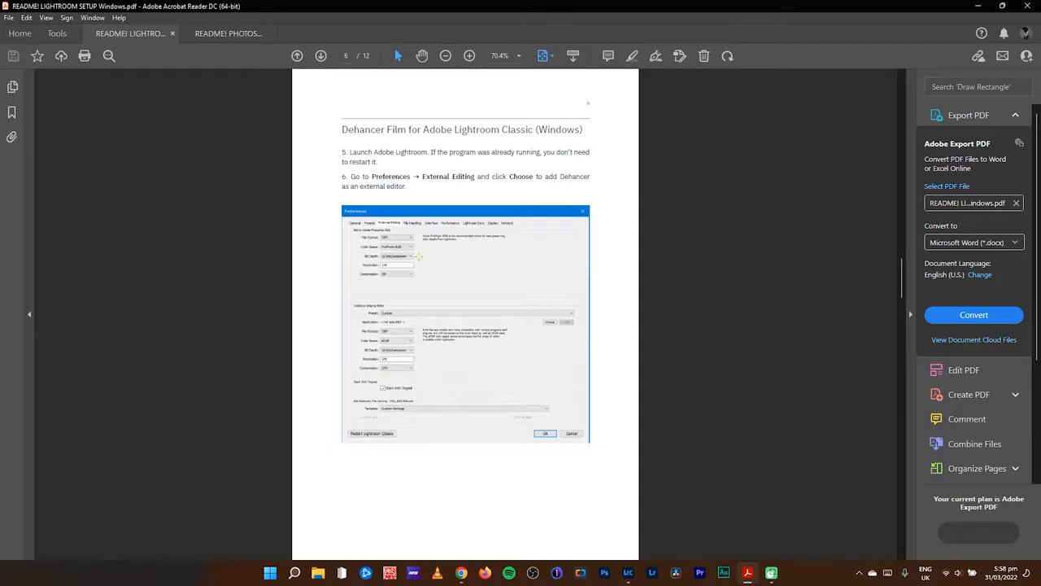
click(748, 573)
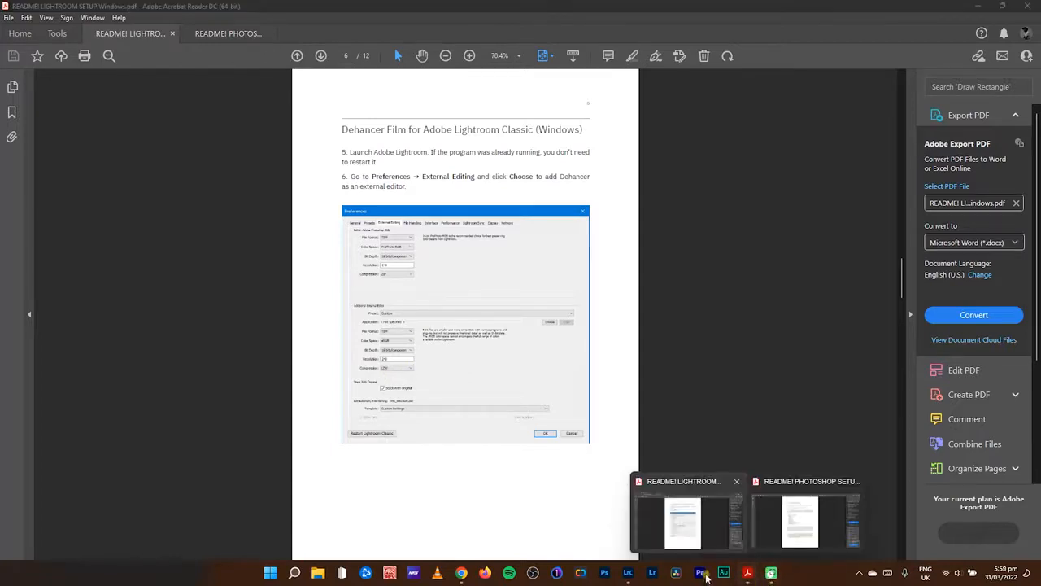
click(628, 573)
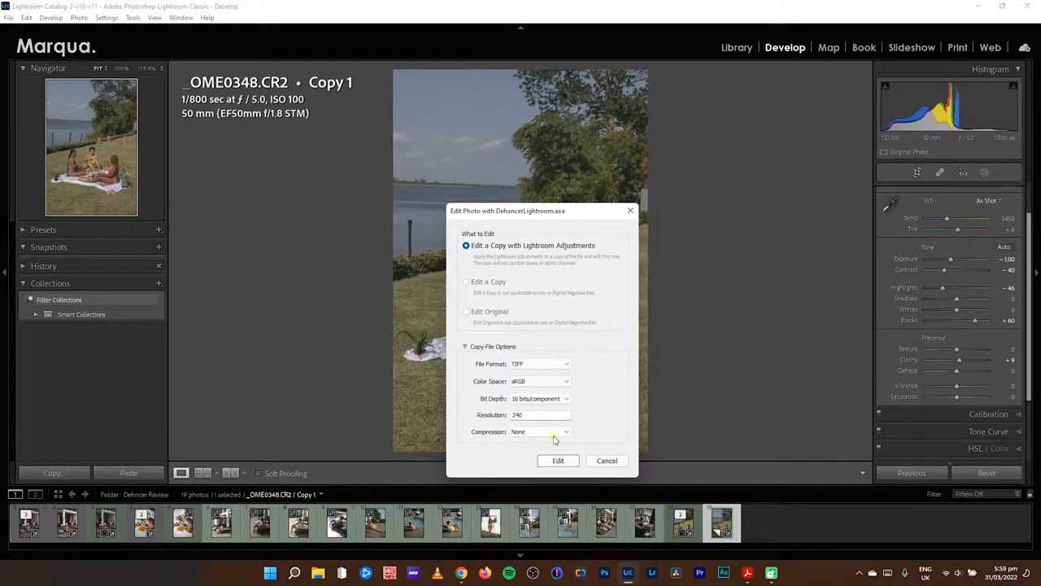
click(558, 460)
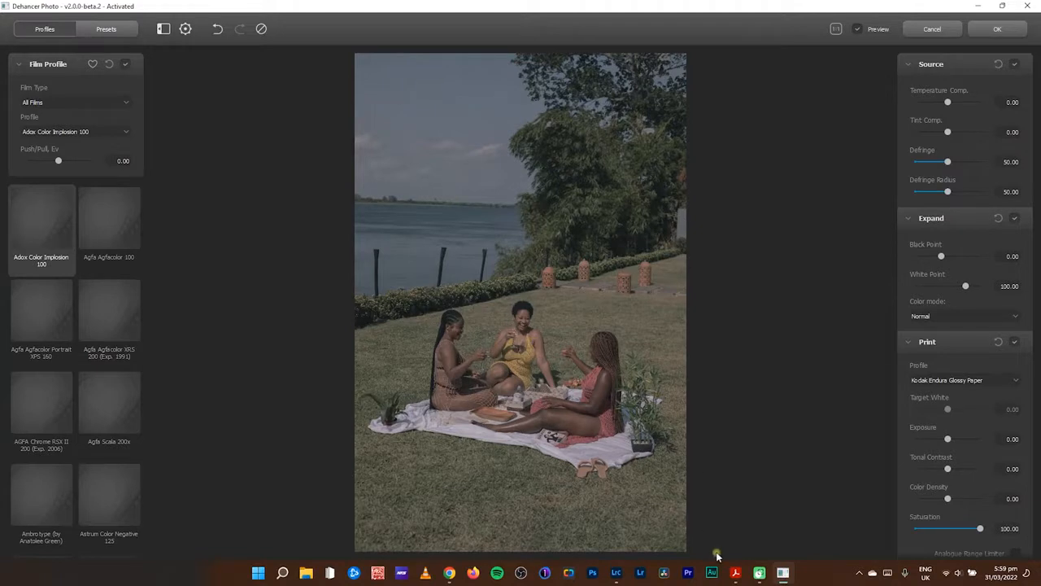
- Compare the TIFF copy with the original CR2 edit in Lightroom Classic and return to Dehancer Photo
click(616, 574)
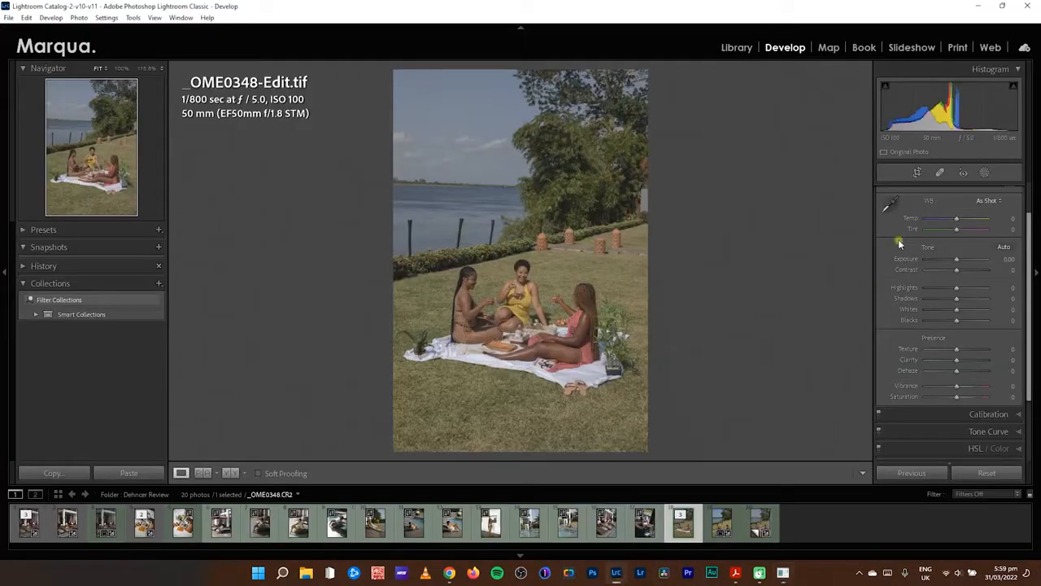
click(722, 522)
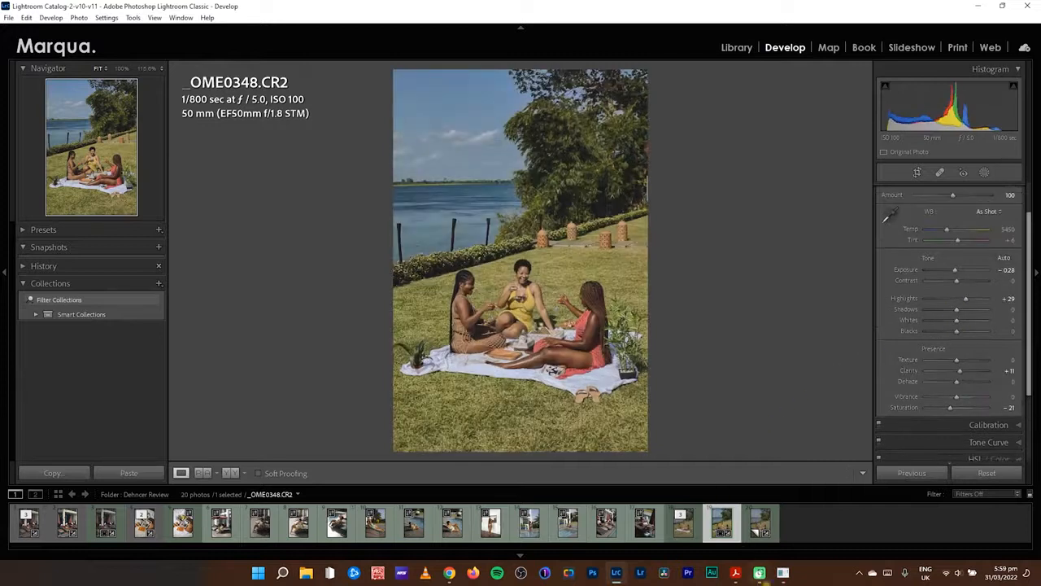
mouse_move(782, 574)
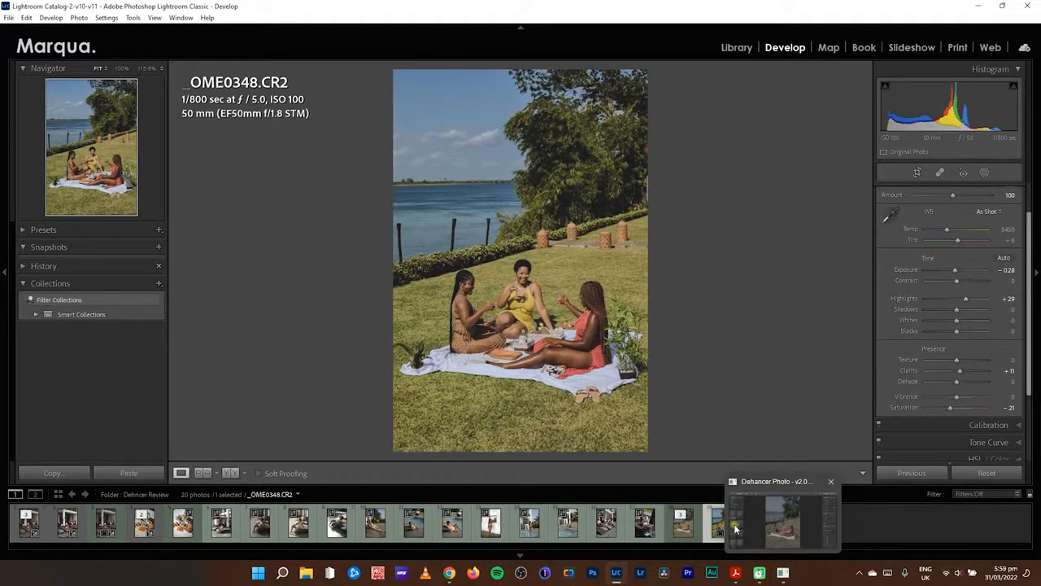
click(762, 523)
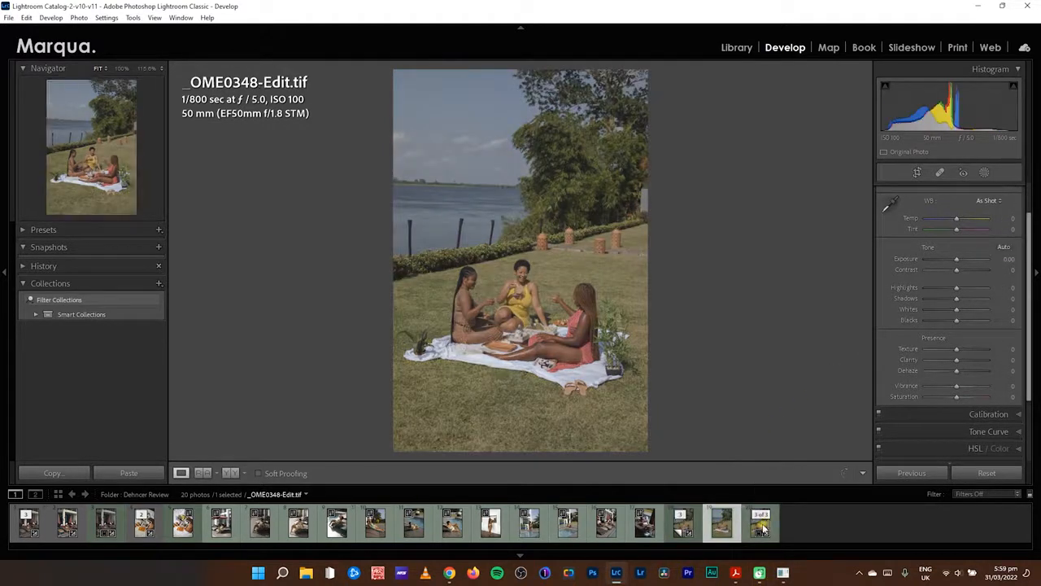
click(721, 524)
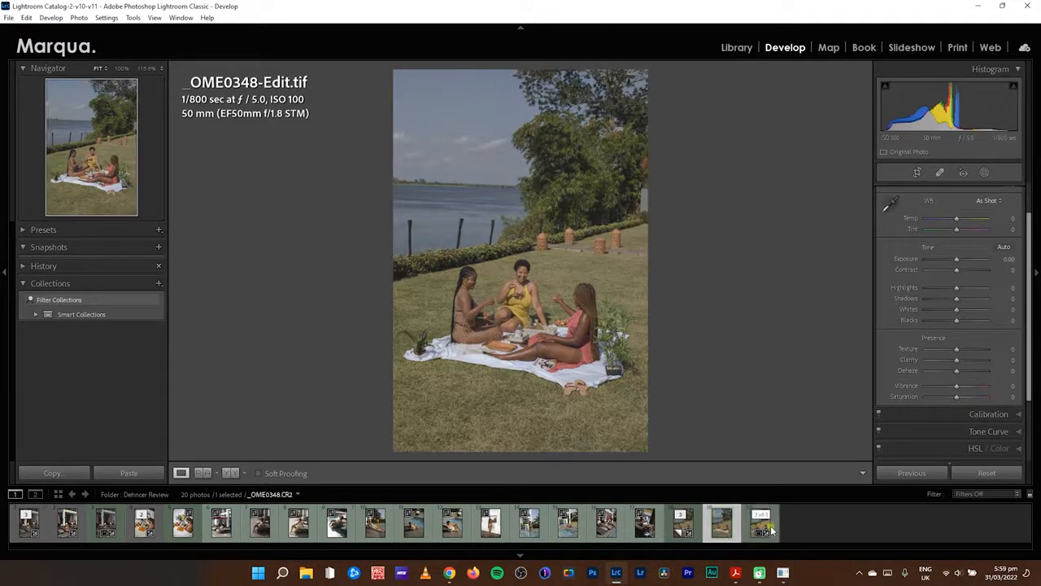
click(783, 573)
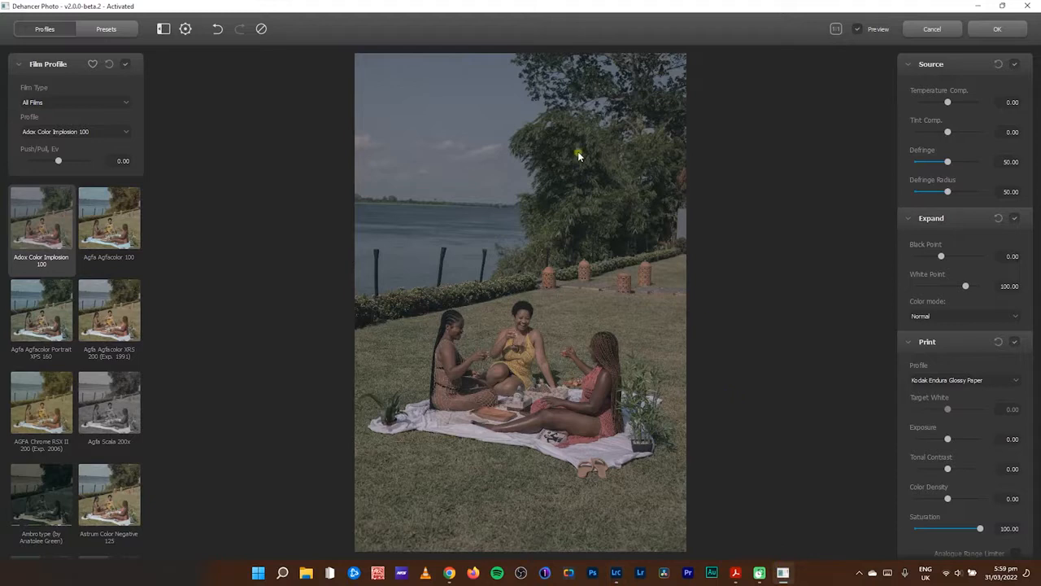
- Limit the film profiles to Color Positive and apply Kodak Ektachrome E100 (2017) to the picnic photo
click(70, 134)
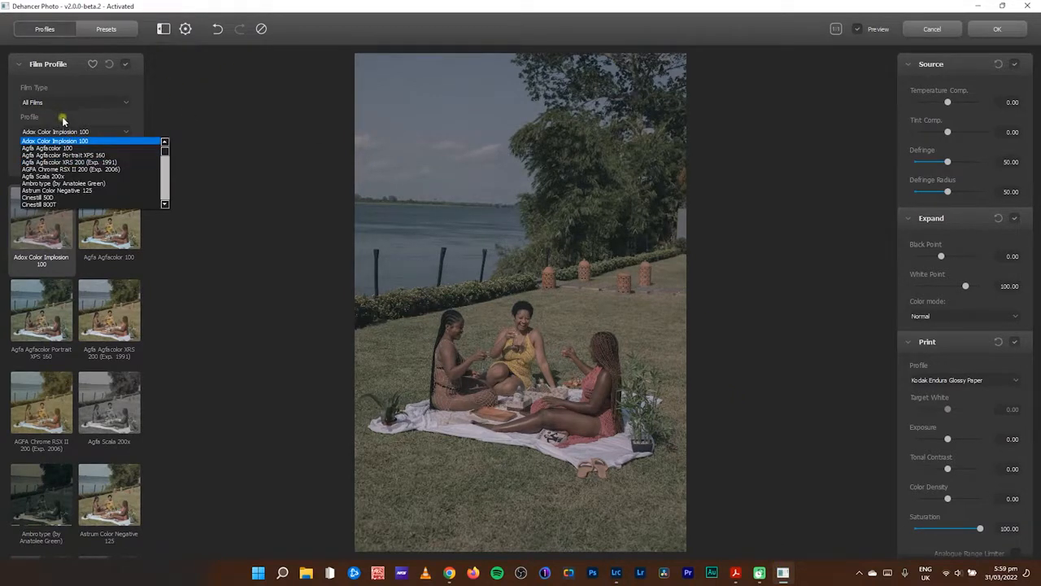
click(70, 103)
click(68, 138)
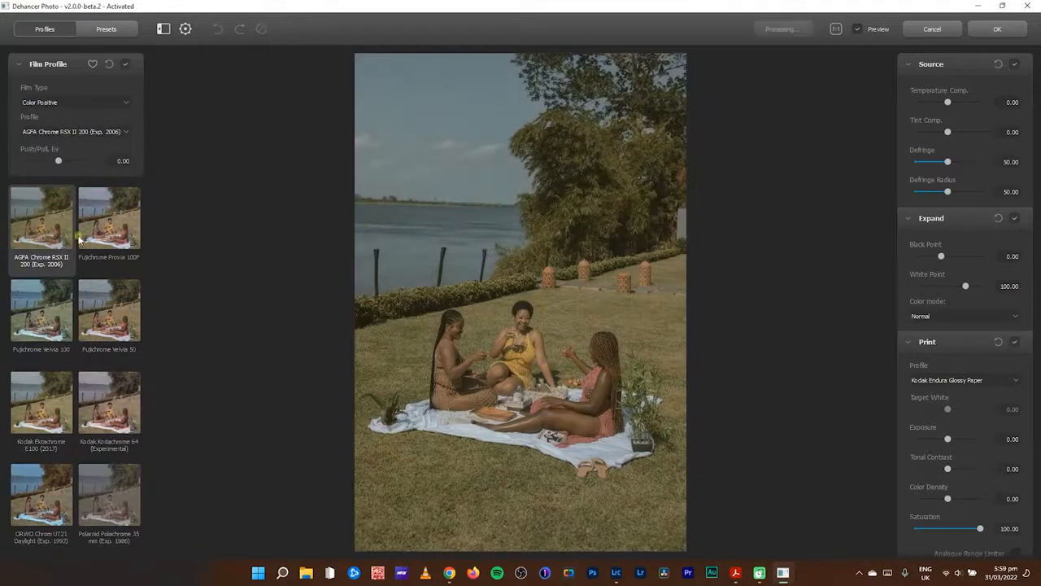
click(41, 411)
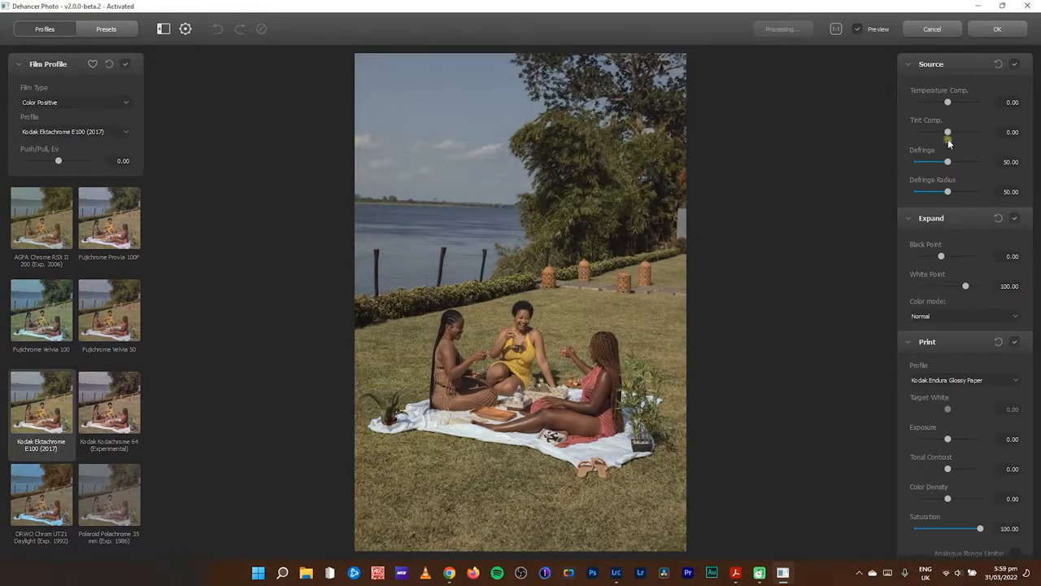
- Use the Kodak 2383 Print Film print profile with Exposure 0.55, Tonal Contrast 9.17 and Color Density 33.33
click(968, 382)
click(948, 403)
click(915, 65)
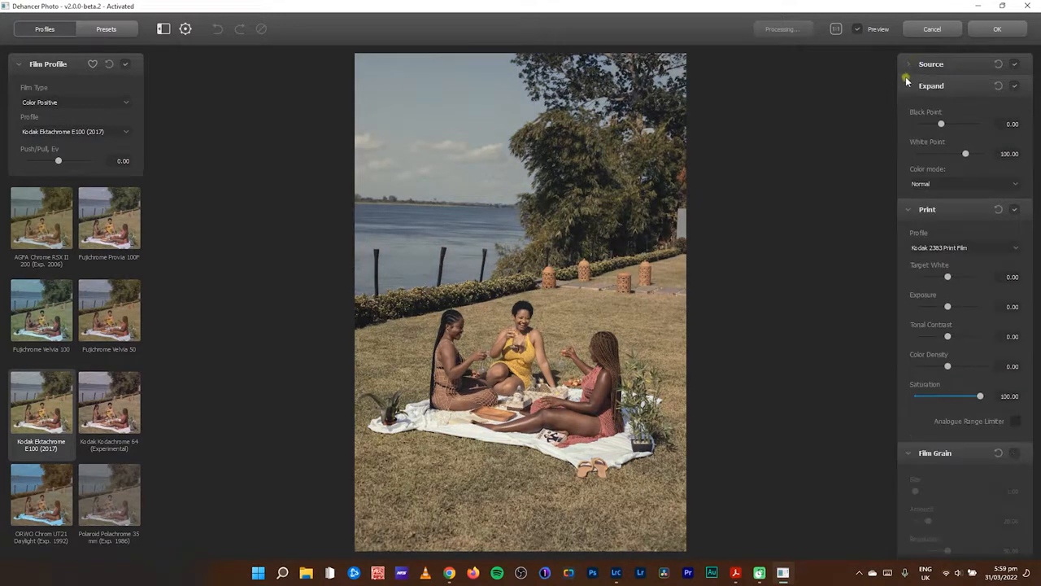
click(908, 85)
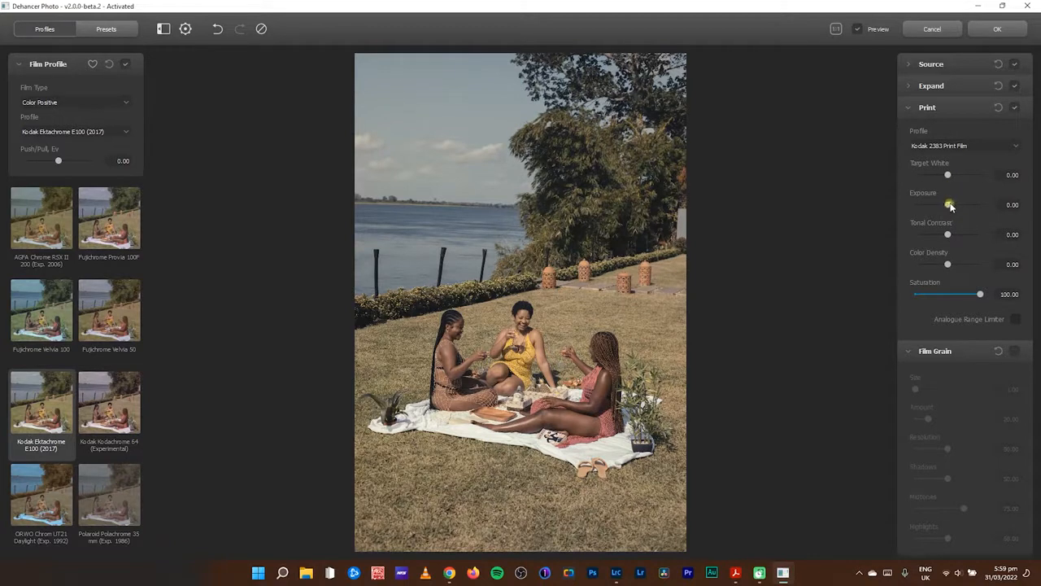
drag(950, 207, 956, 269)
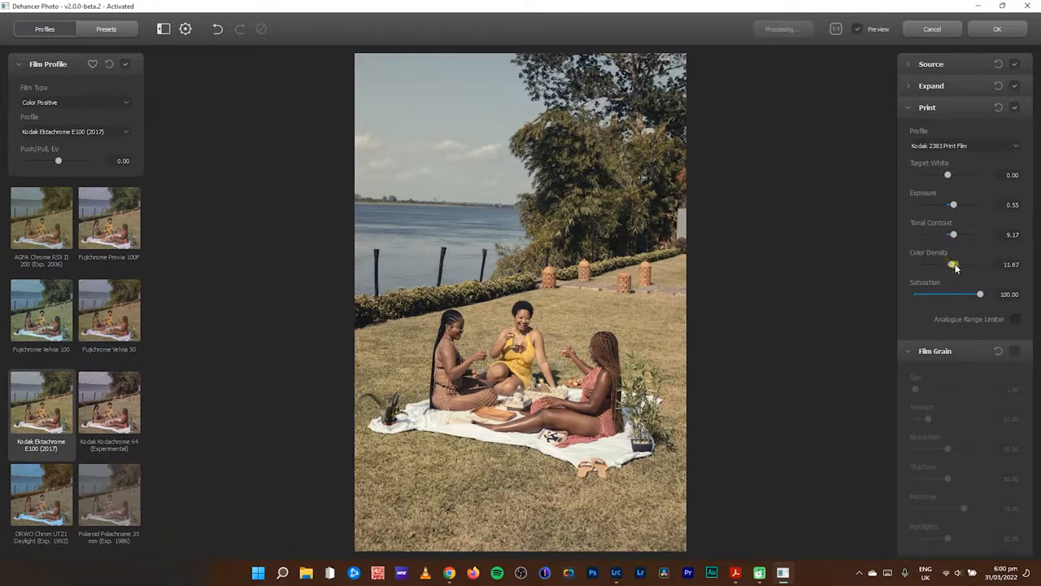
- Cool the source image with Temperature Comp. -15 and Tint Comp. -3.33
click(913, 65)
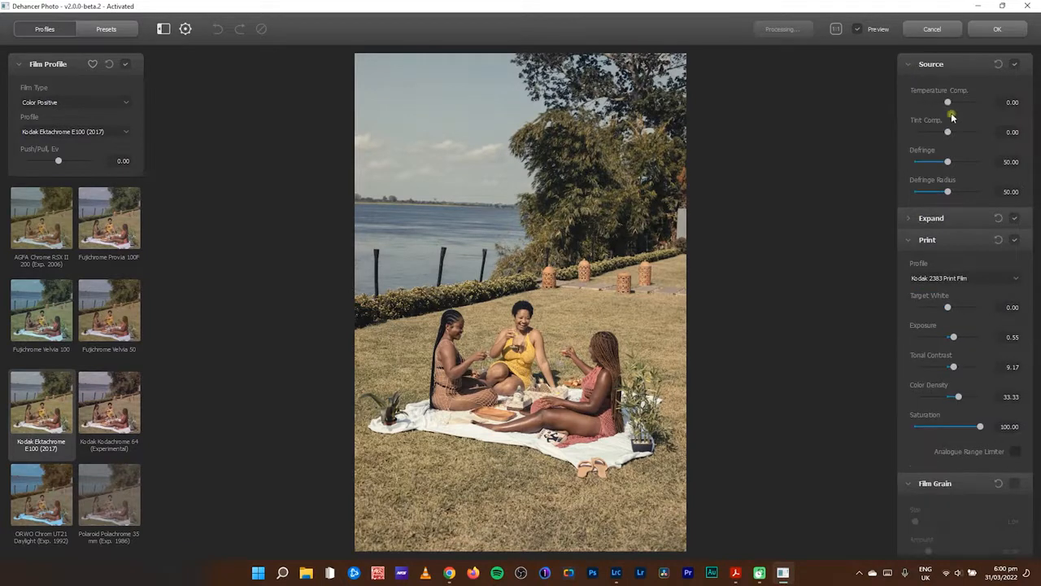
drag(949, 106, 943, 106)
click(947, 133)
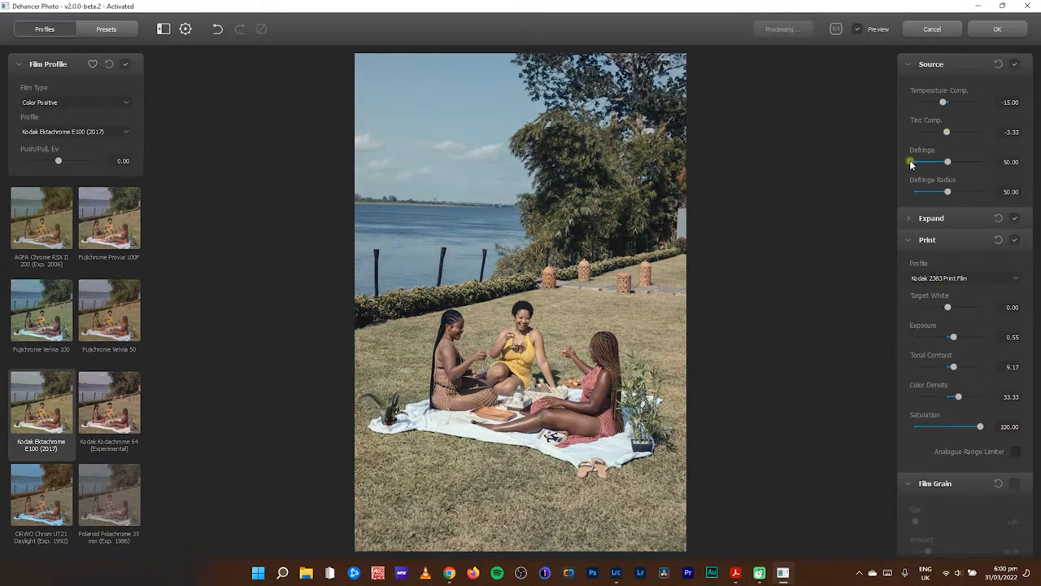
- Balance the photo in Color Head with Yellow - Blue -5.00, Magenta - Green -0.83 and Cyan - Red 1.33
click(909, 64)
click(908, 108)
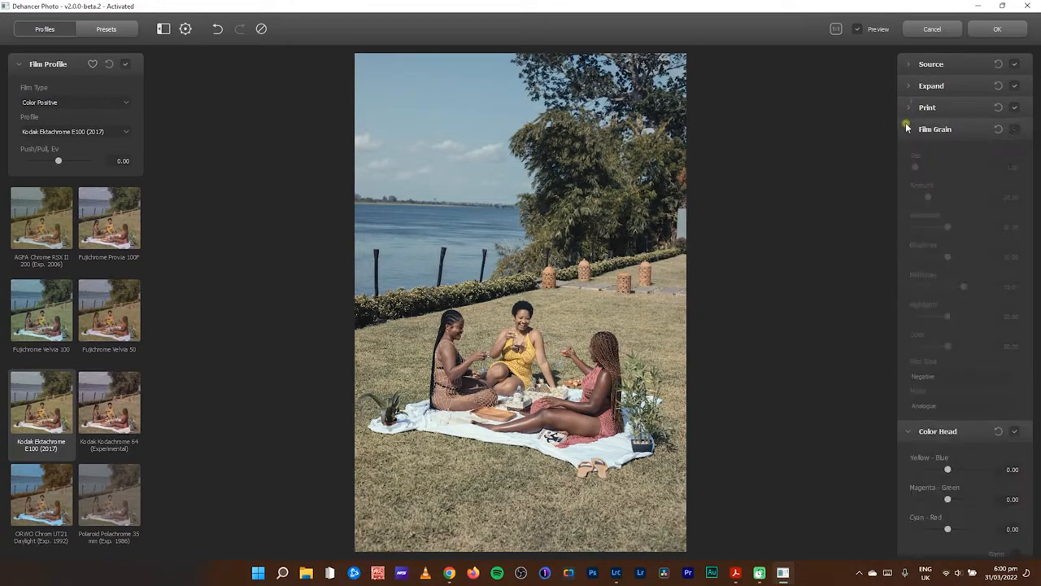
click(908, 129)
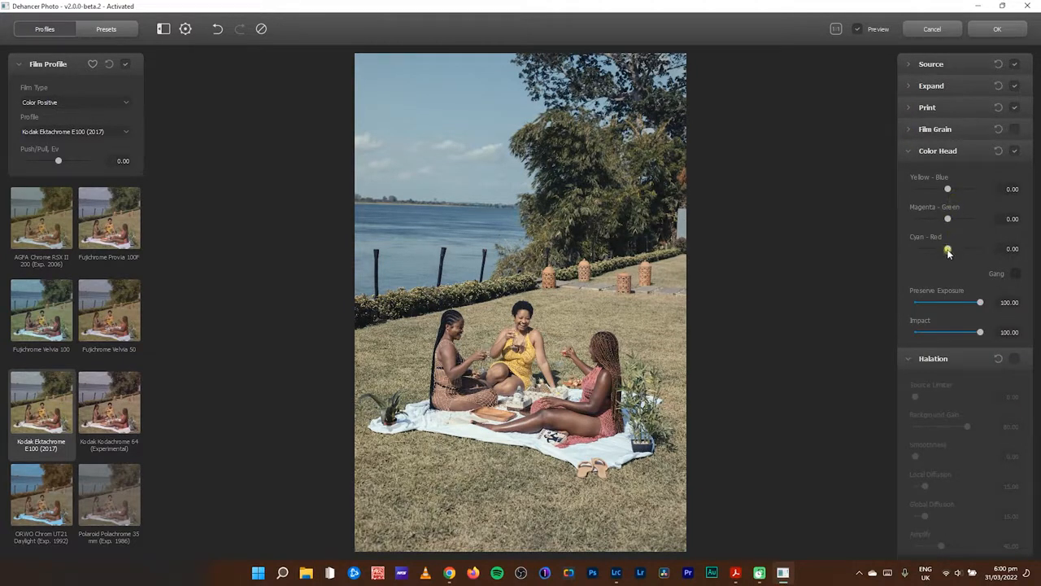
drag(946, 192, 945, 192)
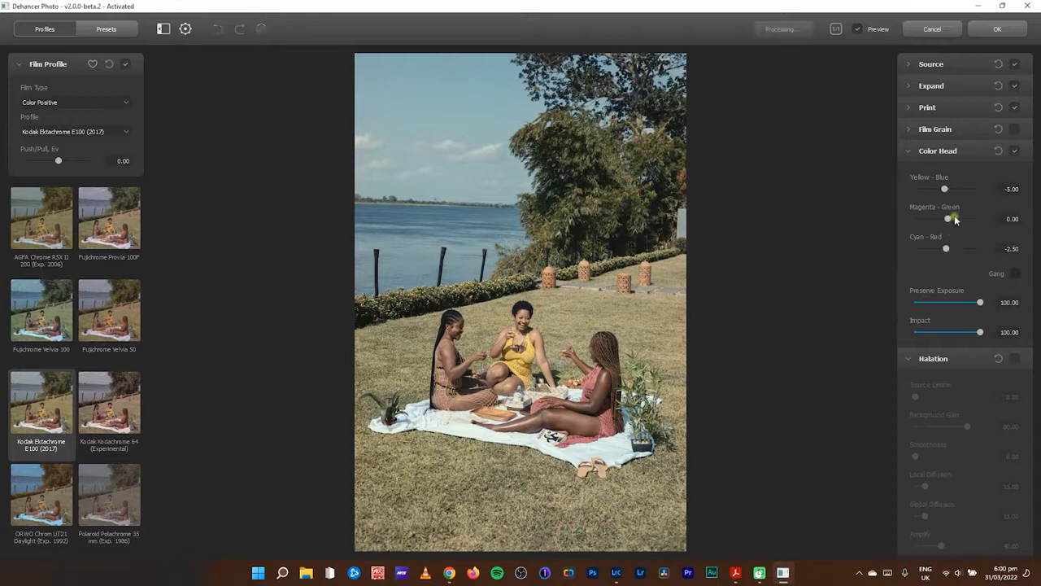
drag(948, 219, 976, 250)
- Set the print profile's Target White to 0.87 and Color Density to 44.67
click(908, 108)
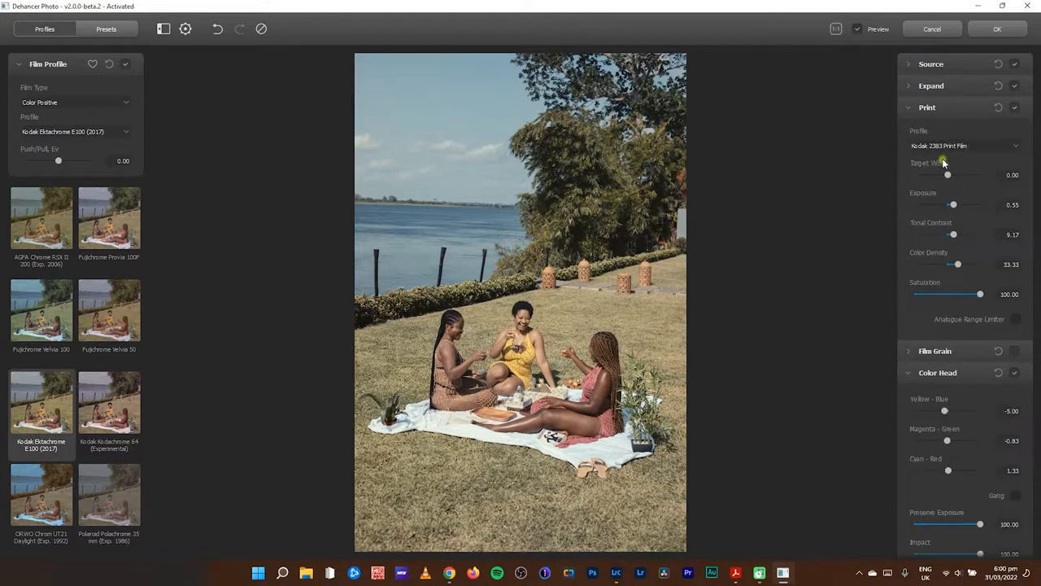
drag(949, 176, 962, 178)
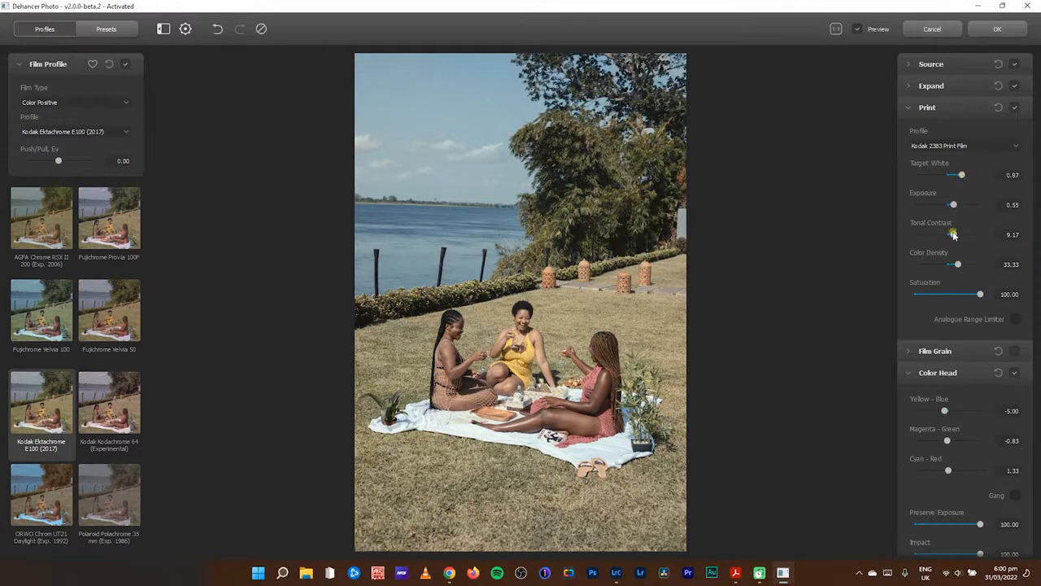
drag(955, 265, 984, 270)
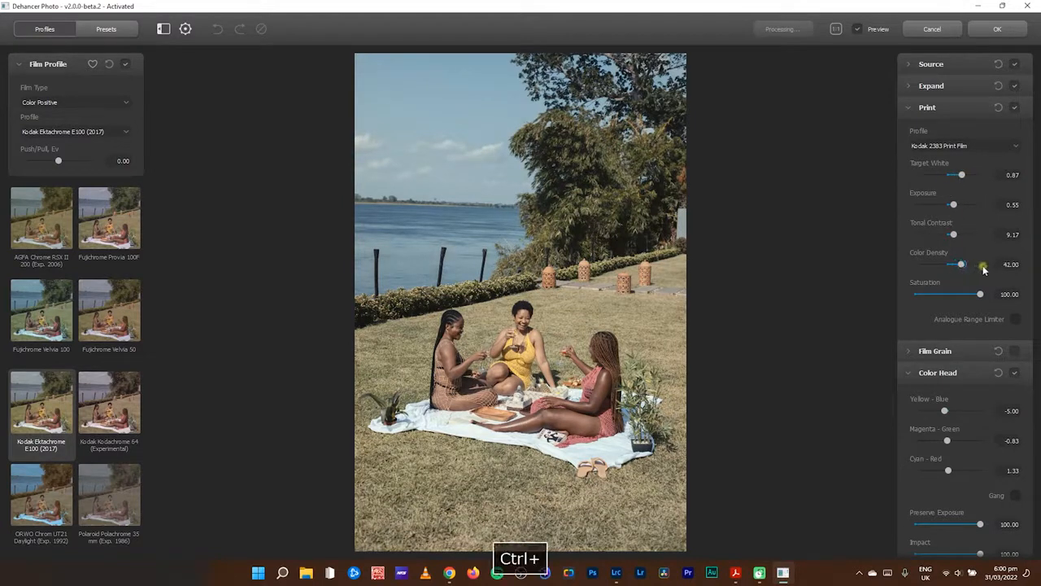
click(910, 107)
- Enable the Film Grain, Halation and Bloom effects on the picnic photo
click(911, 151)
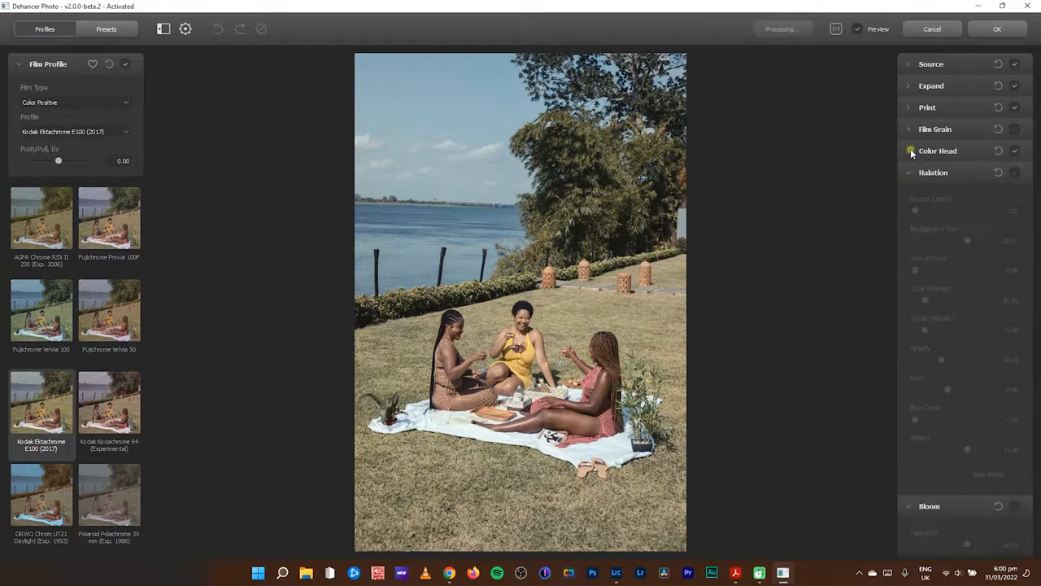
click(1015, 128)
click(1014, 172)
click(1016, 506)
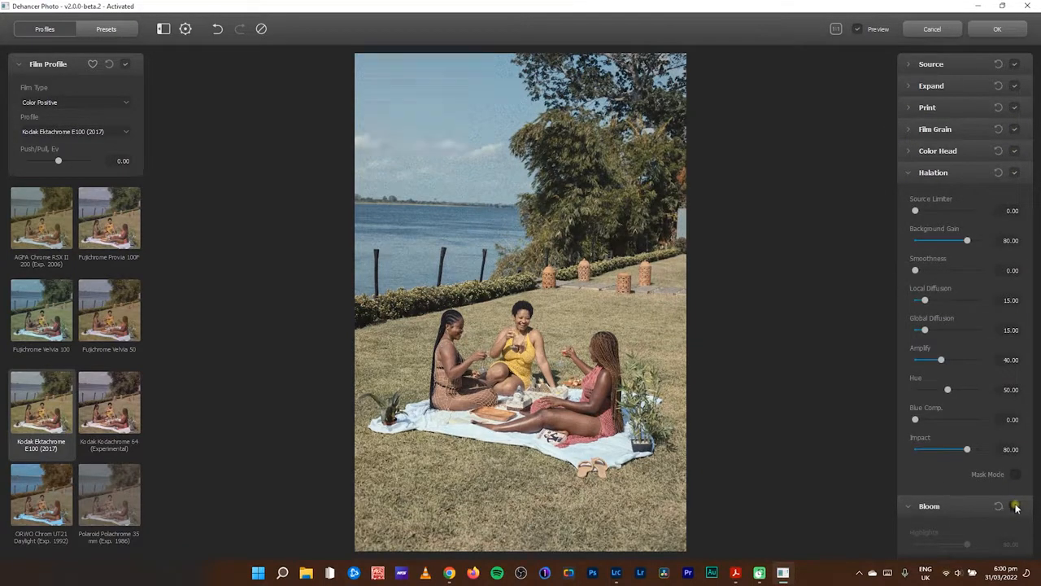
click(909, 507)
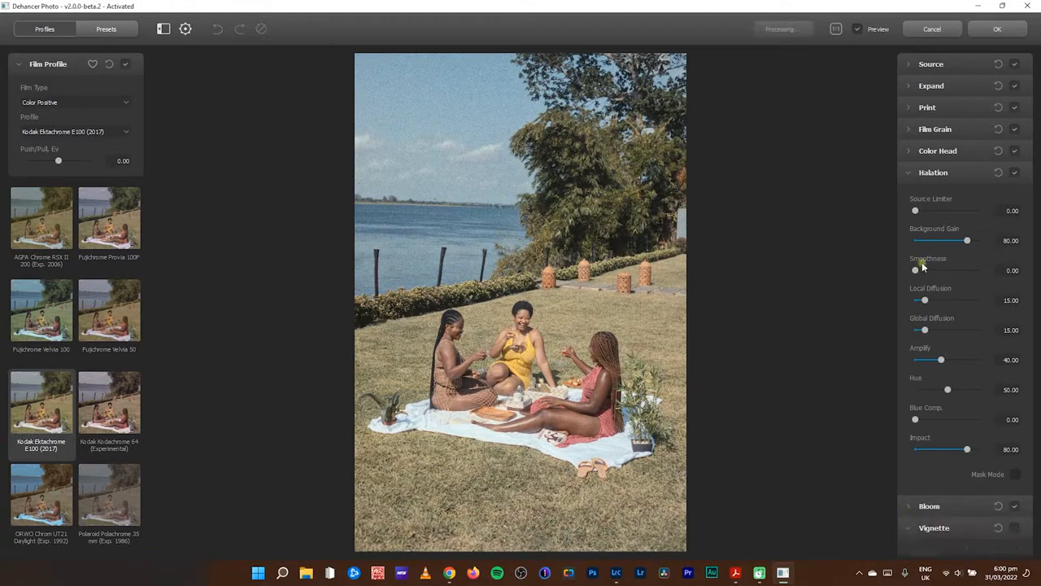
click(909, 173)
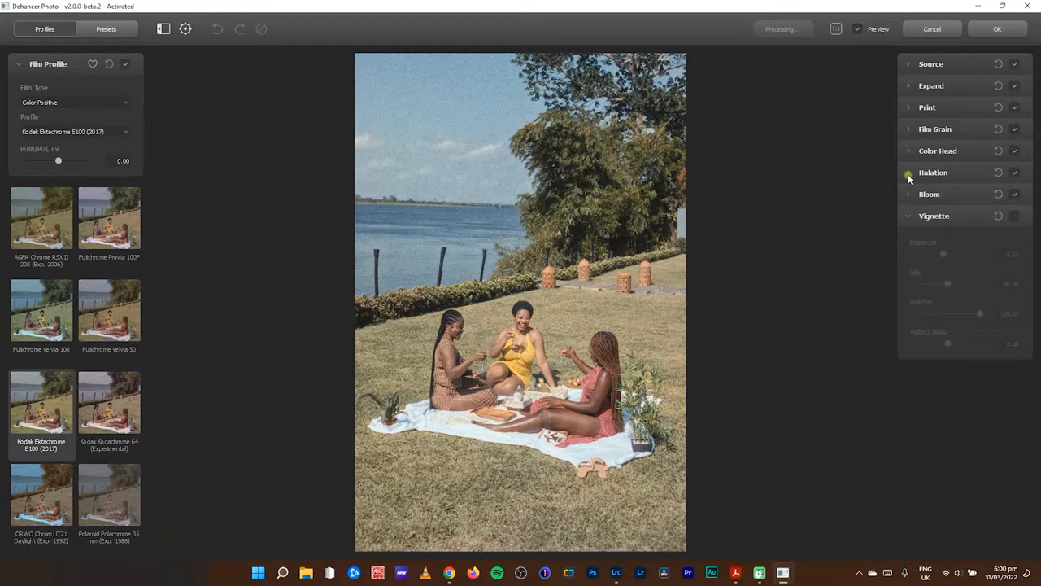
- Darken the Kodak 2383 print by setting its Exposure to -0.25
click(909, 108)
click(909, 108)
click(906, 87)
click(906, 86)
click(909, 106)
drag(966, 210, 946, 210)
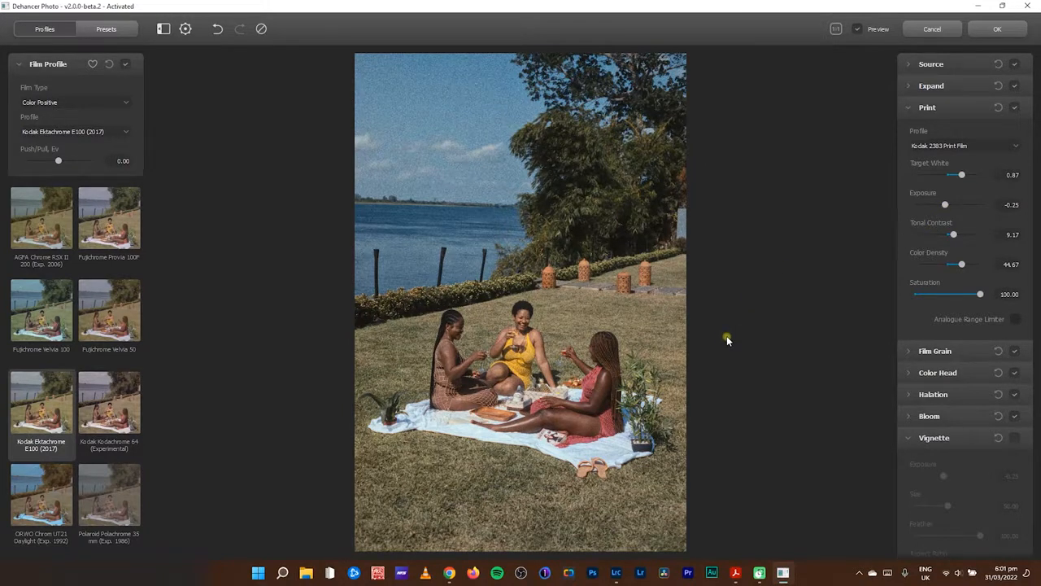
click(911, 107)
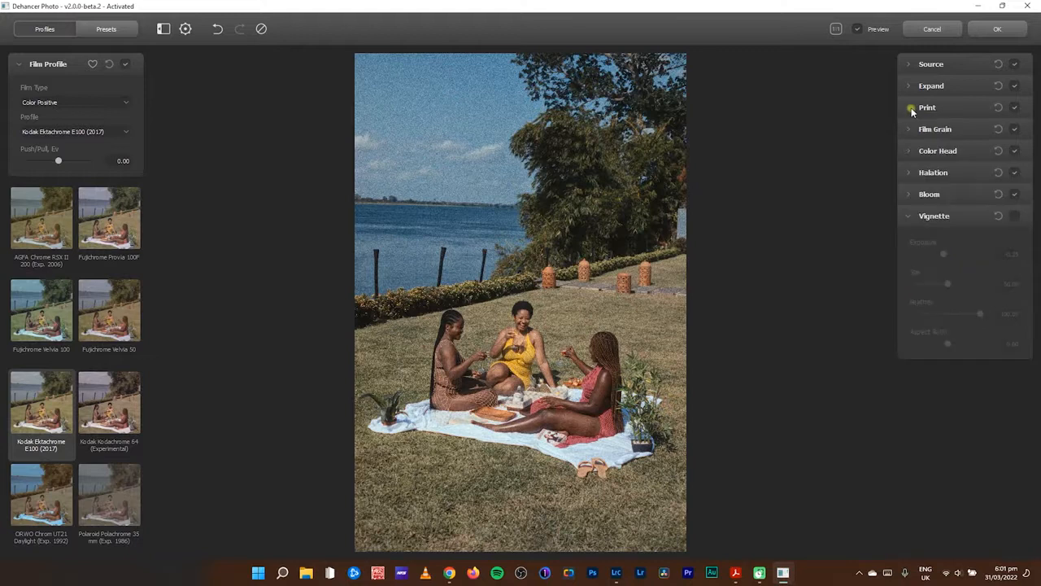
- Refine the film grain with Shadows 18.33, Midtones 25.83, Color 20.00 and Size 1.64
click(910, 216)
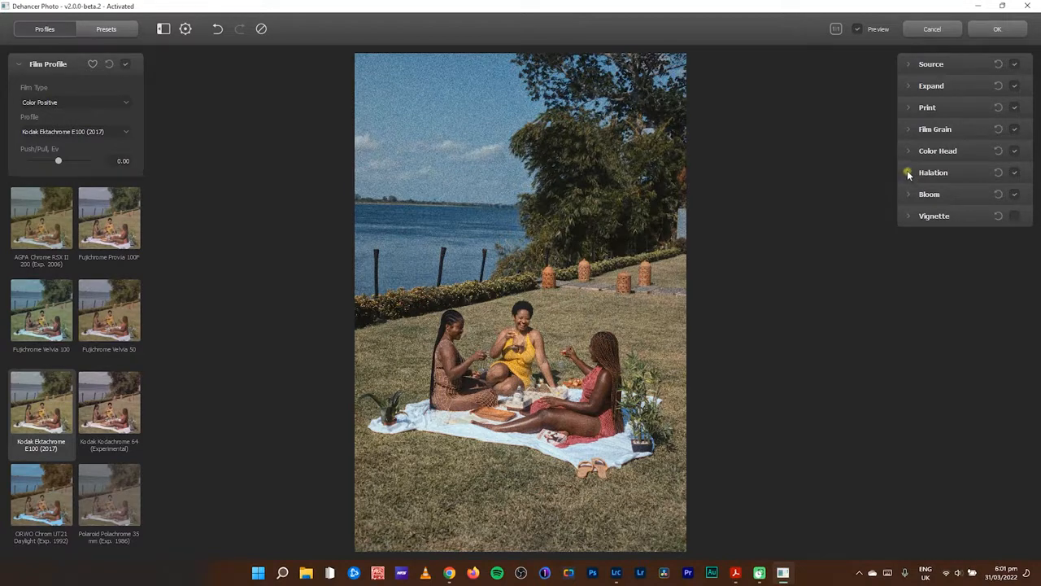
click(908, 128)
drag(964, 286, 931, 287)
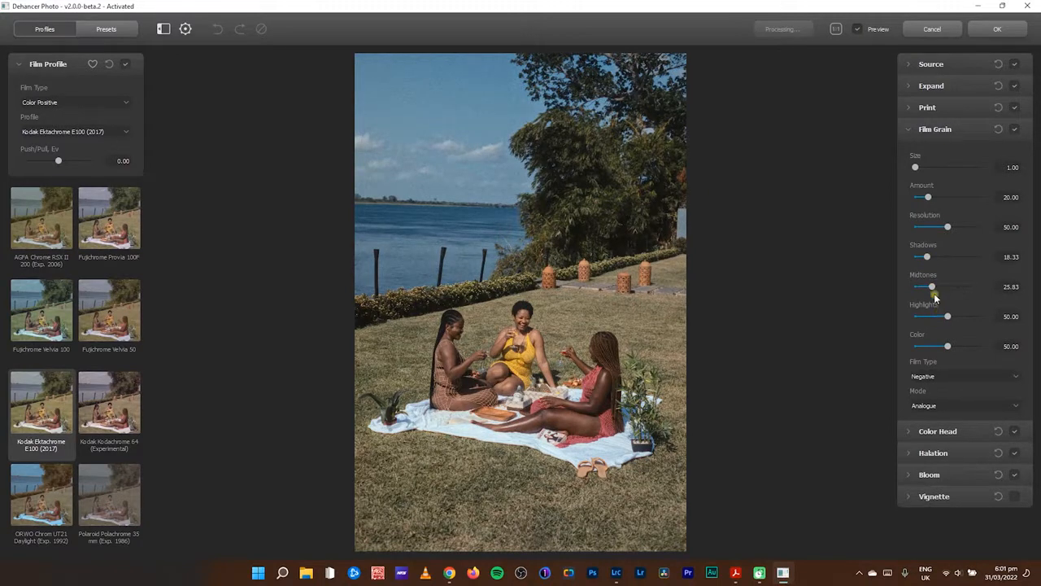
drag(948, 348, 929, 349)
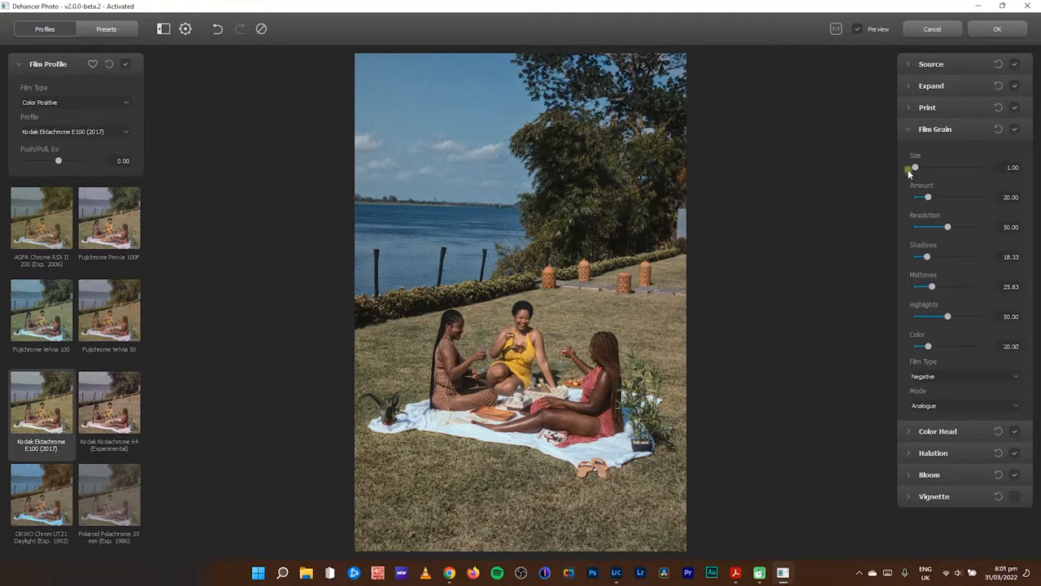
drag(917, 169, 922, 171)
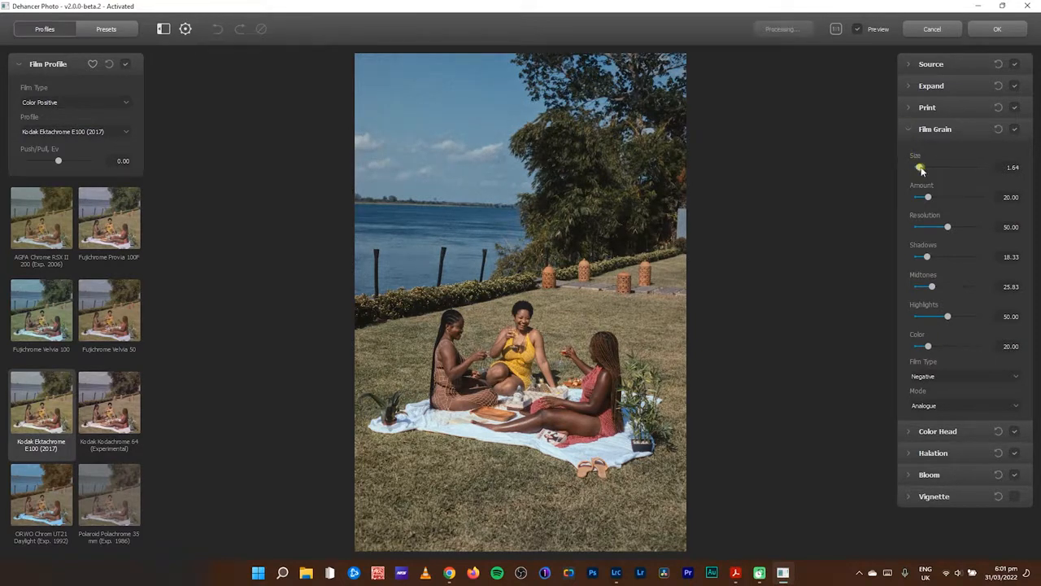
click(911, 130)
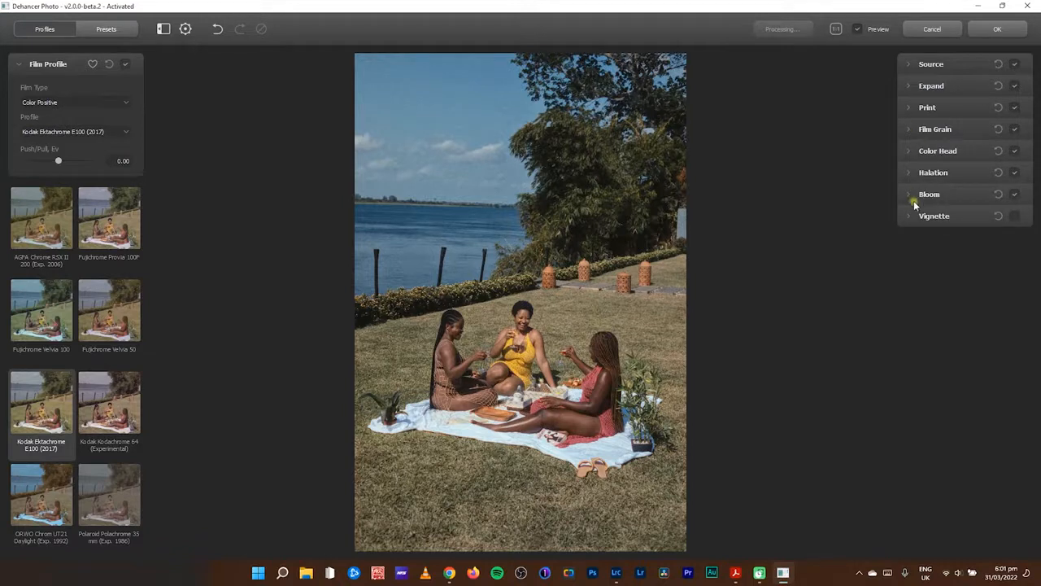
- Inspect the woman in the yellow dress at full size and raise the Halation Amplify to 70.00
click(911, 195)
click(909, 172)
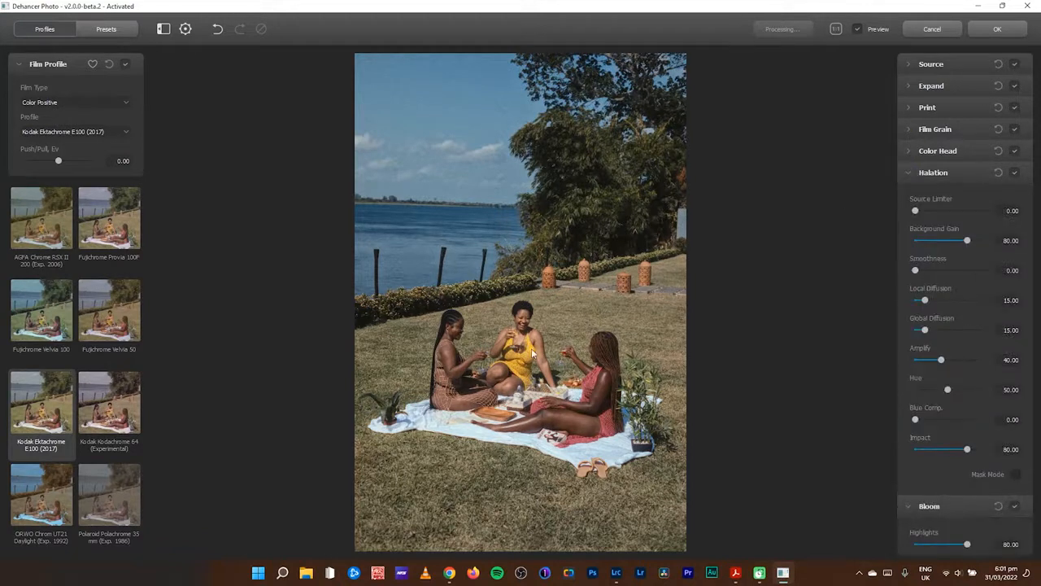
click(522, 323)
drag(522, 324, 602, 202)
drag(569, 366, 649, 232)
drag(703, 340, 680, 262)
drag(606, 309, 614, 343)
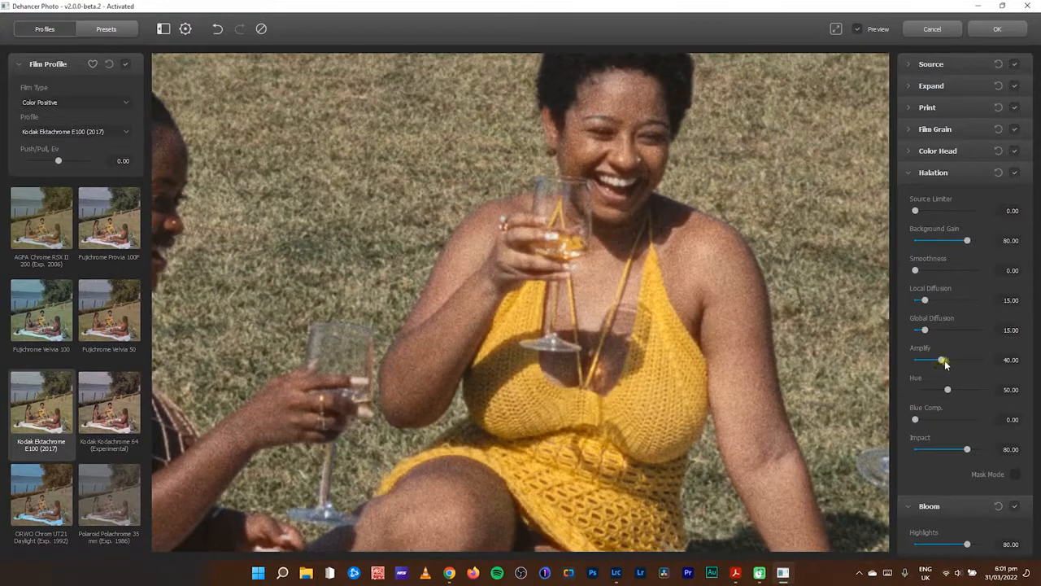
drag(945, 361, 961, 361)
click(756, 360)
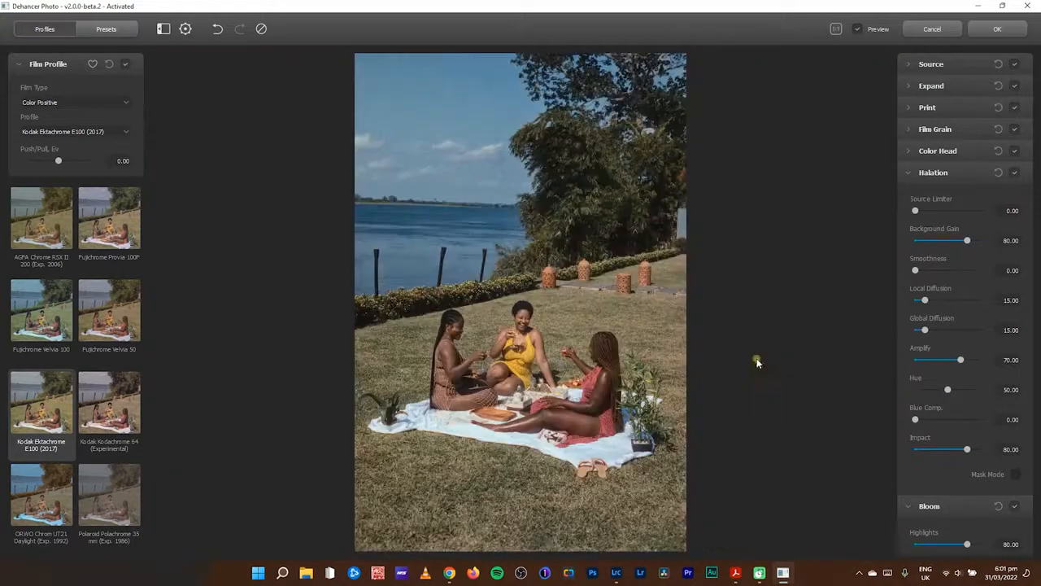
click(913, 173)
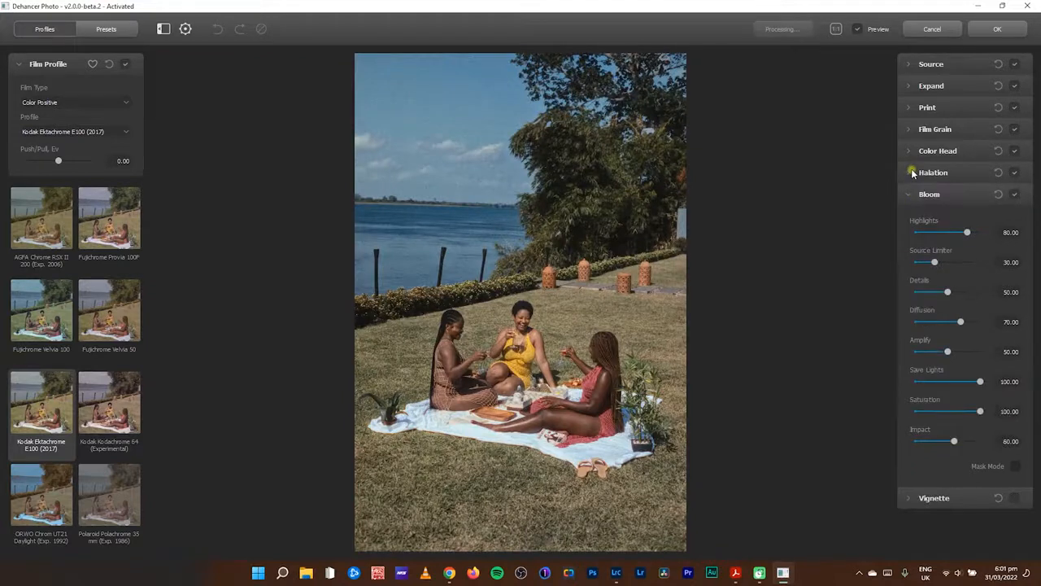
- Toggle the Bloom effect to compare the photo with and without it, leaving it enabled
click(1016, 194)
click(1016, 194)
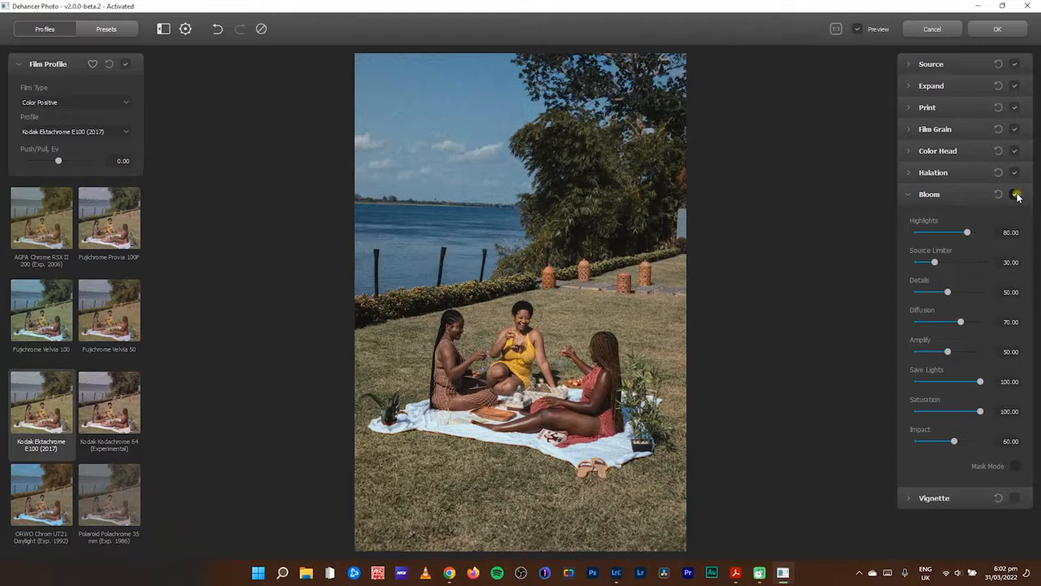
click(1016, 194)
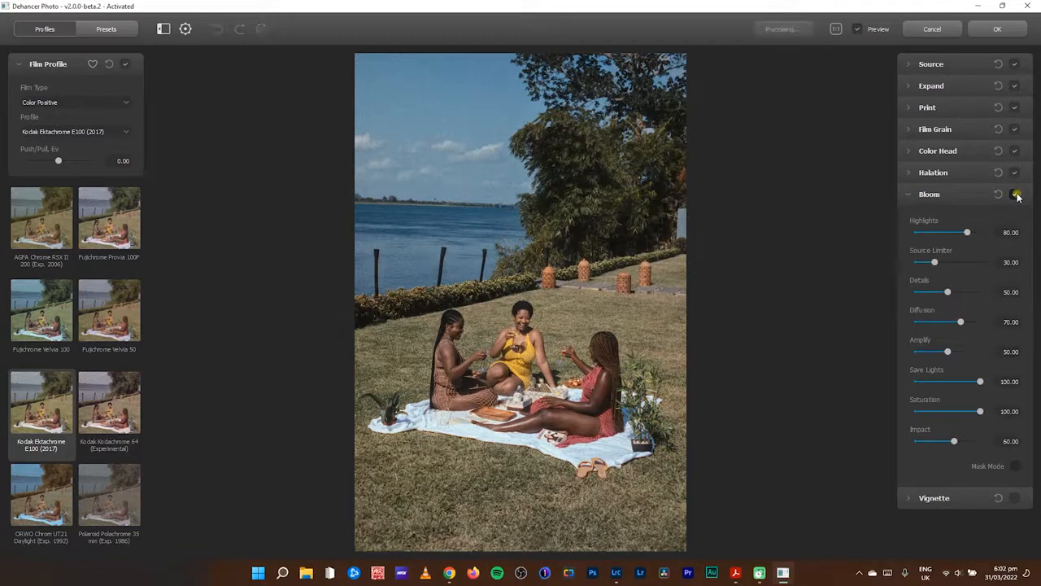
- Warm the source image by setting Temperature Comp. to -7.17
click(909, 65)
click(942, 106)
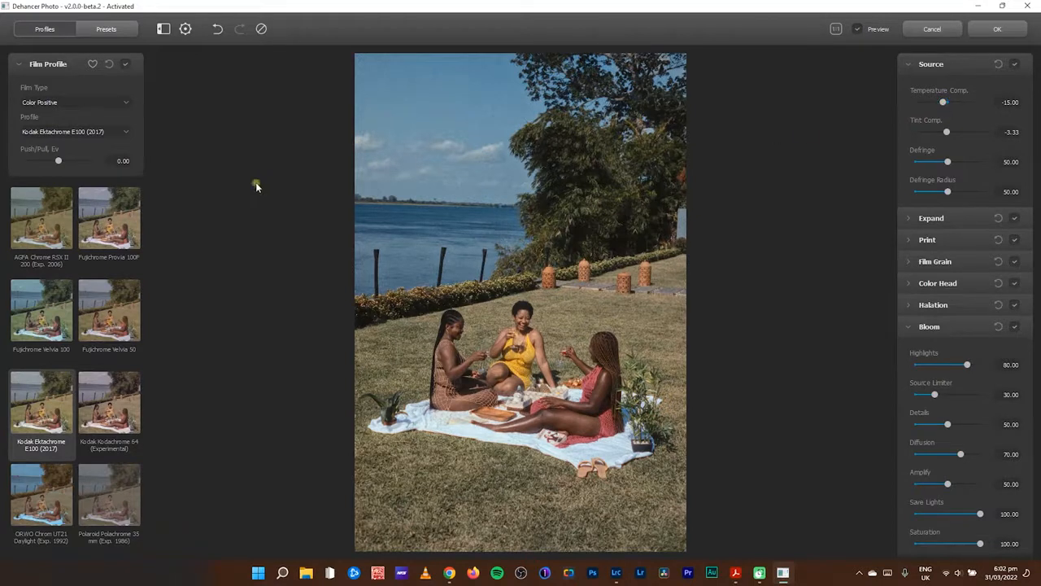
mouse_move(944, 103)
mouse_down()
mouse_move(957, 106)
mouse_move(949, 110)
mouse_up()
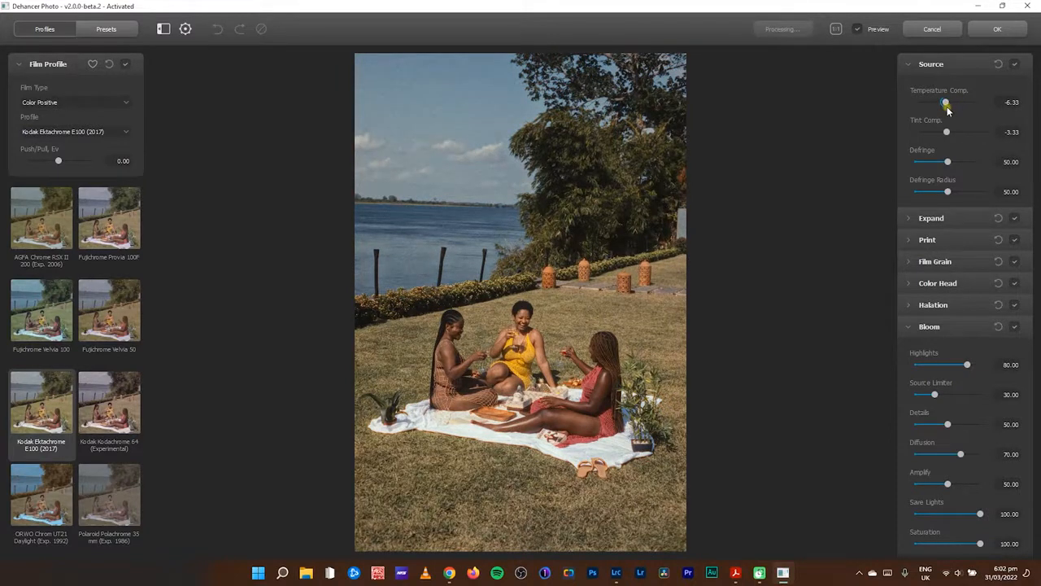
drag(947, 110, 946, 110)
- Compare the graded picnic photo with the ungraded original by toggling the preview
click(858, 30)
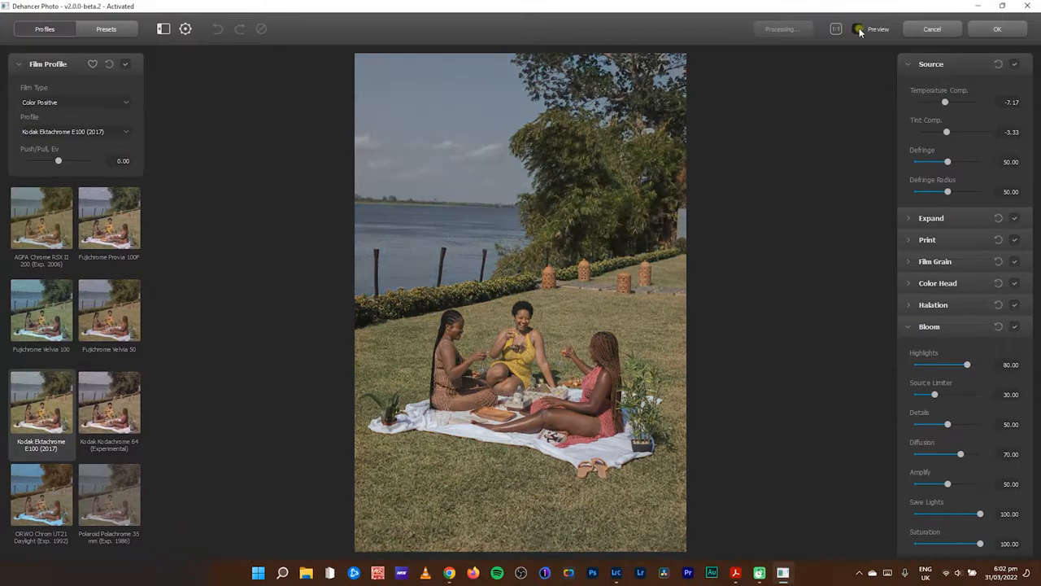
click(860, 31)
click(859, 31)
click(859, 31)
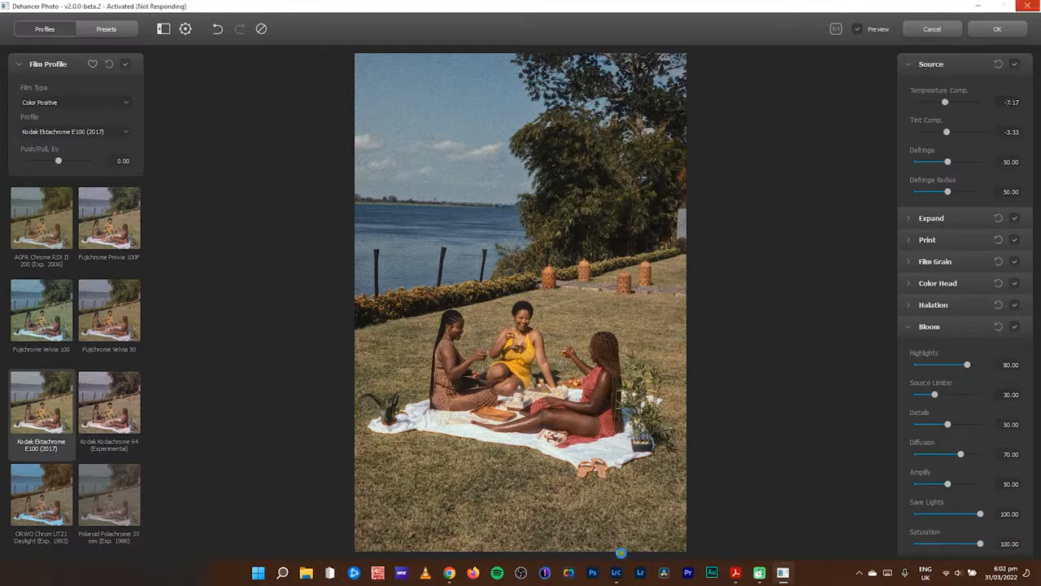
- Return to Lightroom Classic and set Whites to +16 and Blacks to -12 on _OME0348-Edit.tif
click(621, 573)
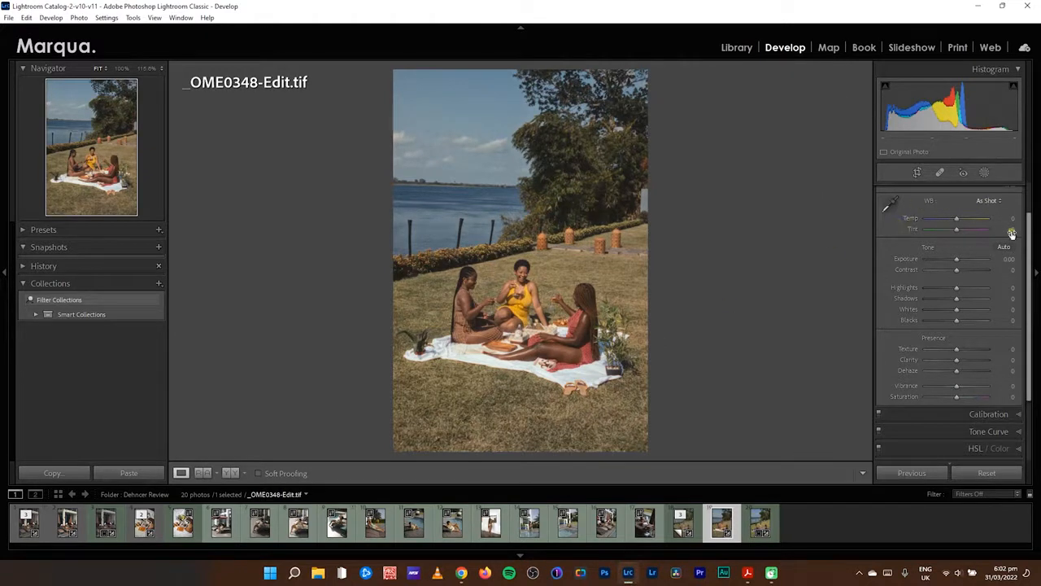
drag(1029, 259, 1021, 287)
drag(957, 279, 963, 269)
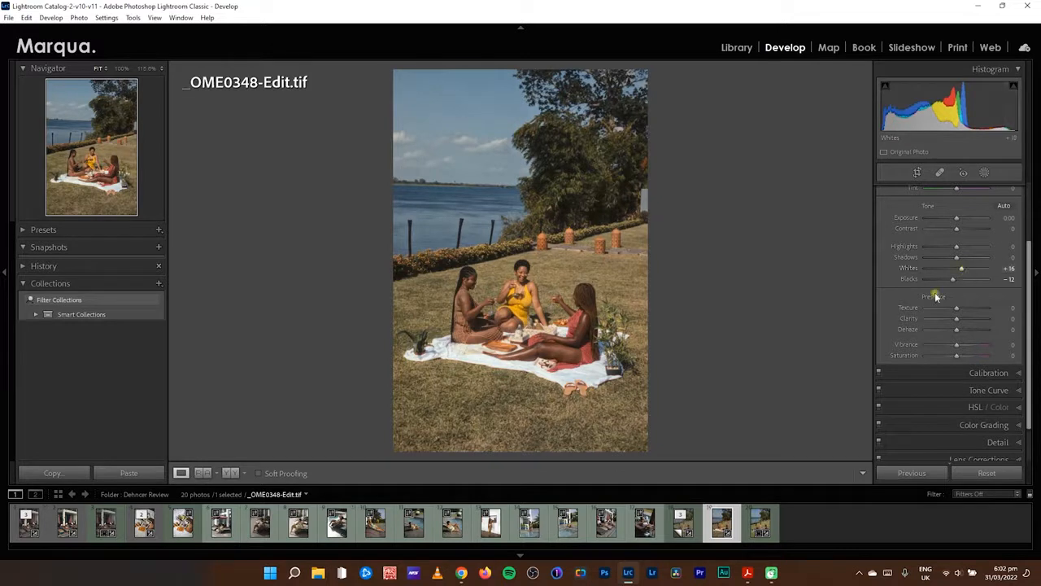
- Compare before and after views of the TIFF side by side, examining the grain and skin detail up close
click(230, 474)
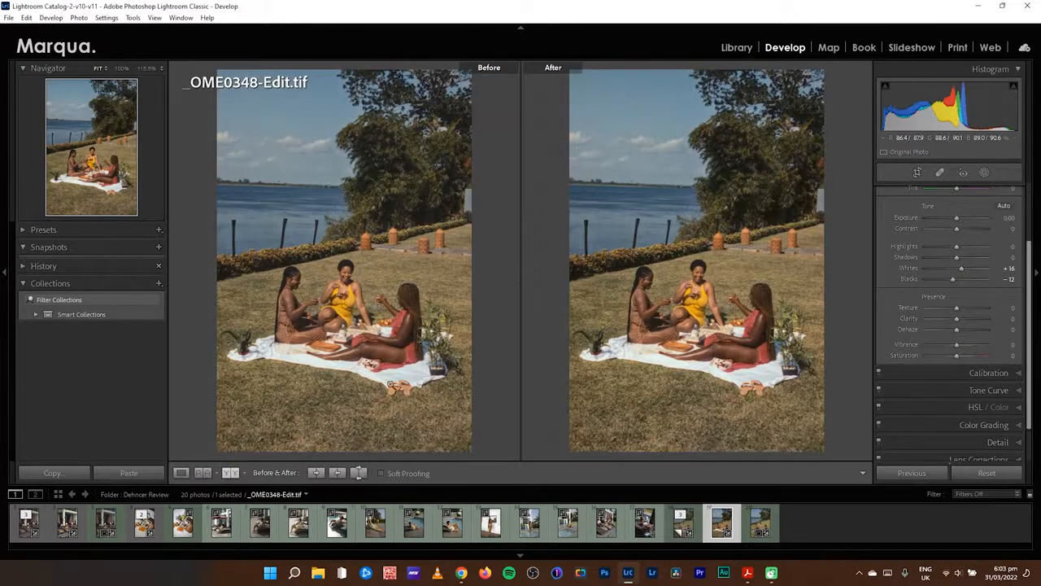
click(703, 272)
drag(677, 303, 742, 257)
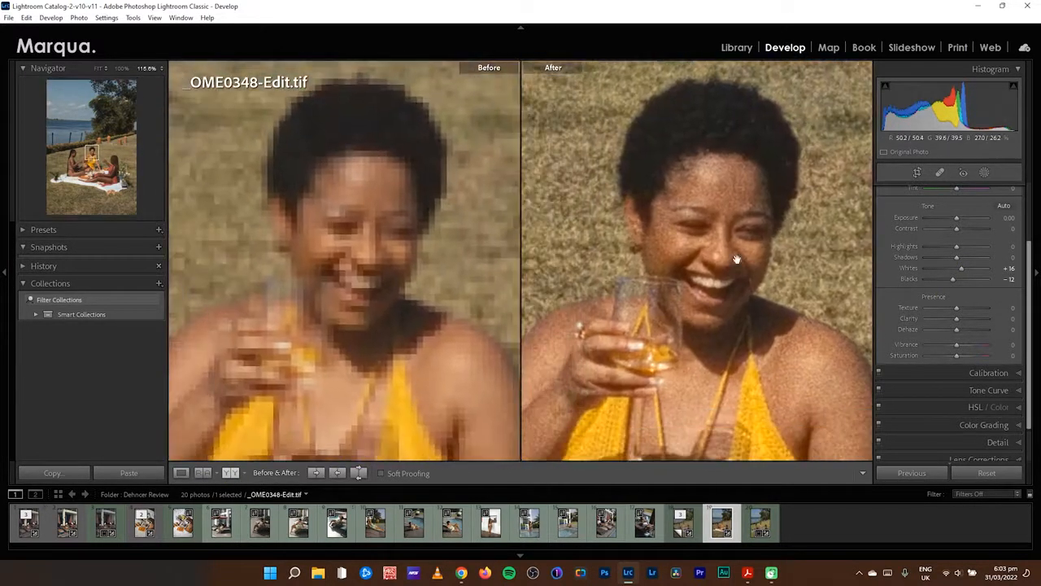
drag(692, 340, 701, 312)
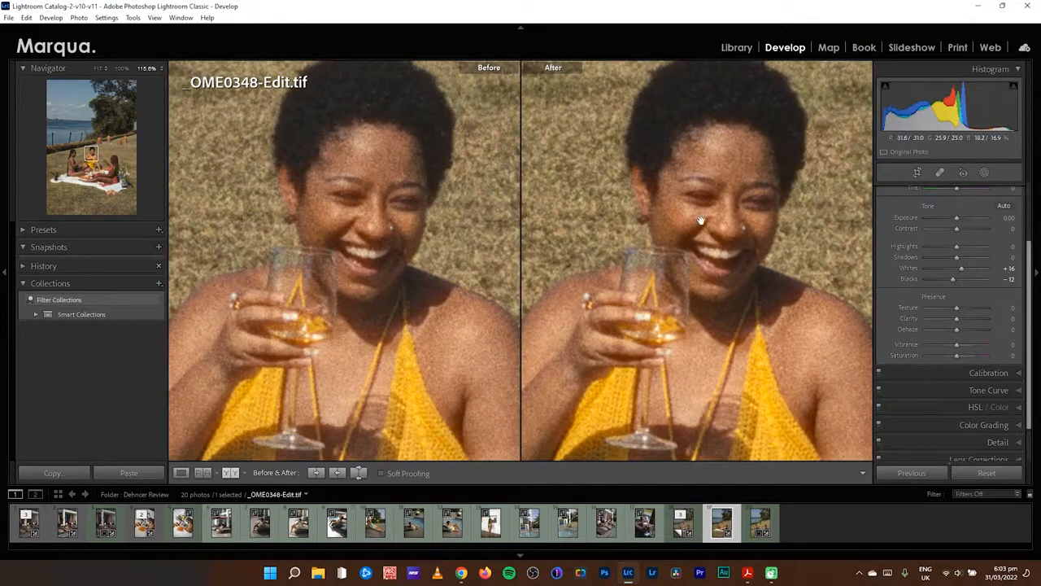
scroll(706, 268, down, 4)
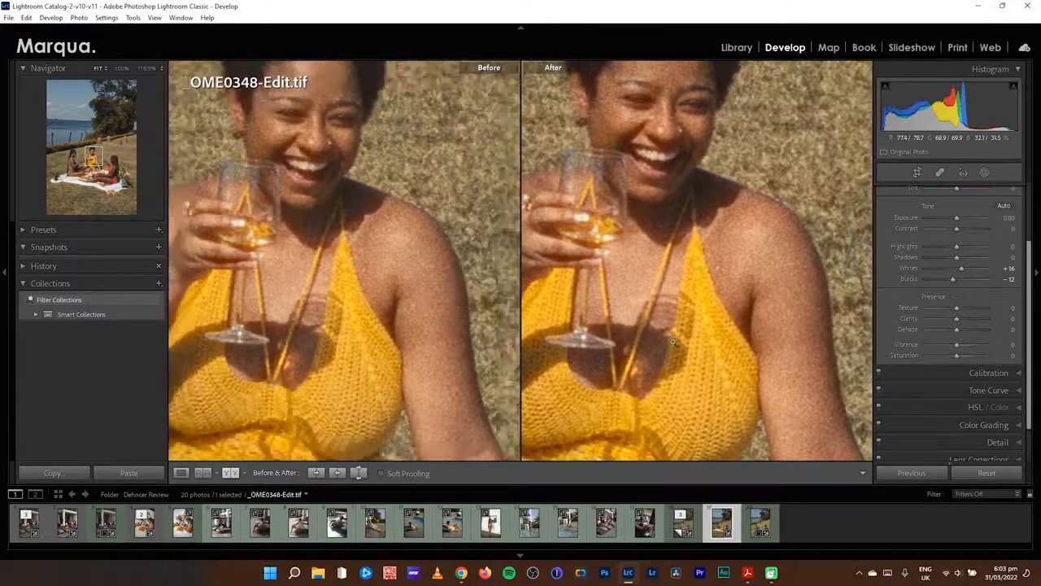
click(671, 345)
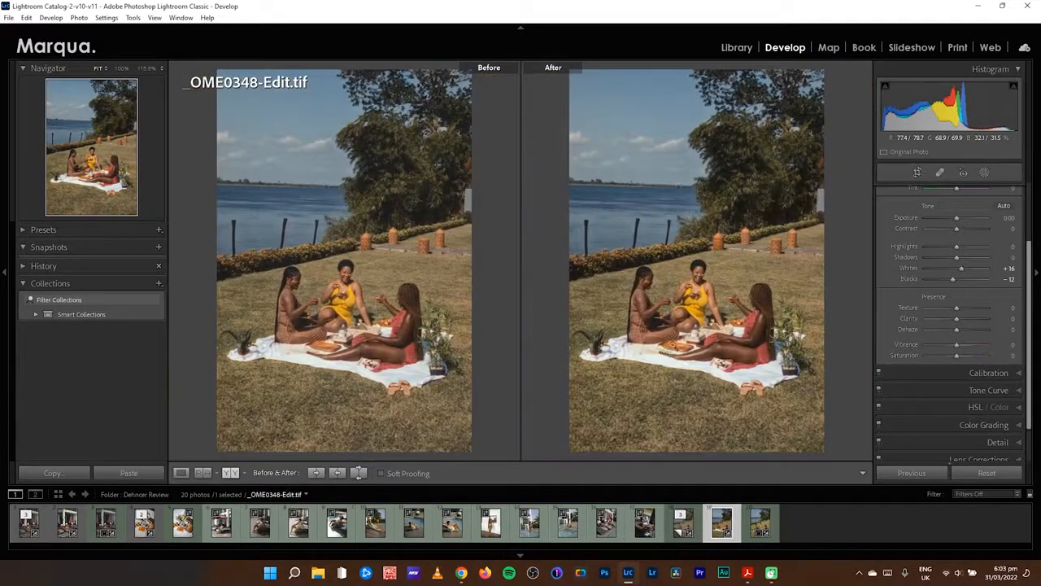
- Straighten _OME0348-Edit.tif with a crop angle of -2.86, apply the crop and collapse the Basic settings
click(917, 171)
mouse_move(750, 183)
mouse_down()
mouse_move(751, 170)
mouse_move(751, 188)
mouse_up()
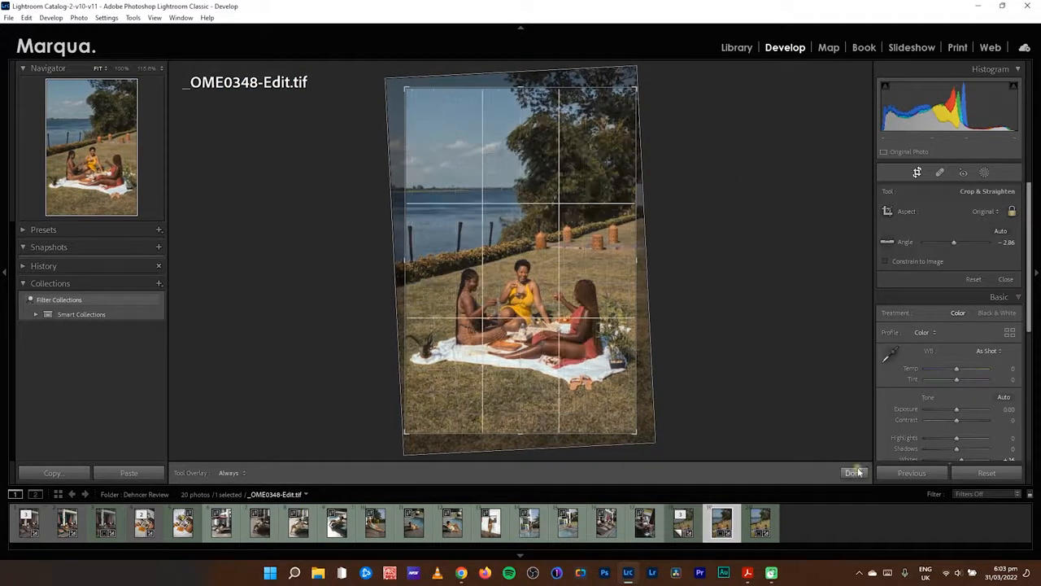
click(854, 472)
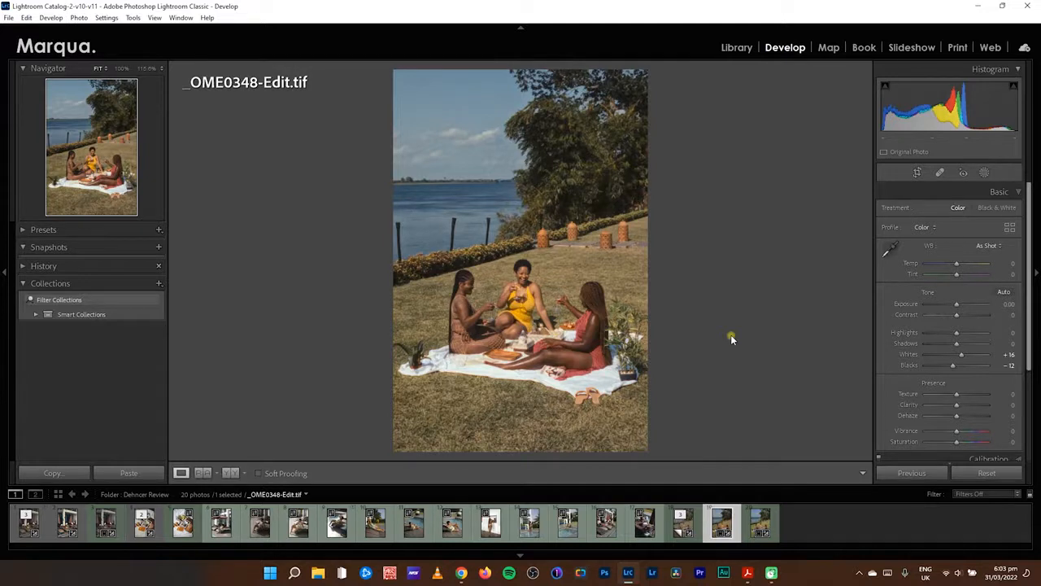
click(977, 184)
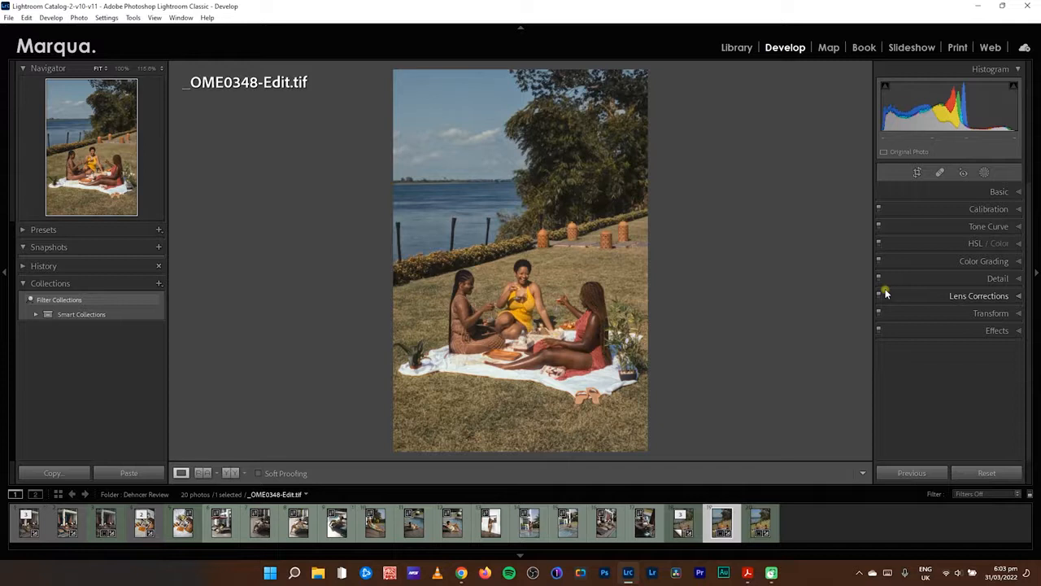
- Consult the recommended RAW settings in the Photoshop setup PDF in Acrobat Reader and return to Lightroom Classic
mouse_move(747, 573)
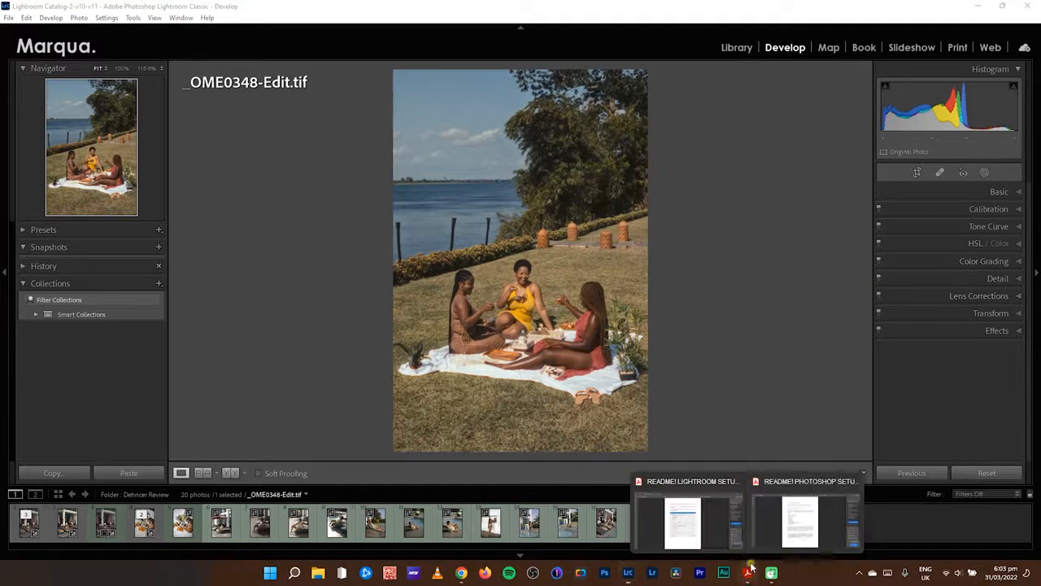
click(797, 529)
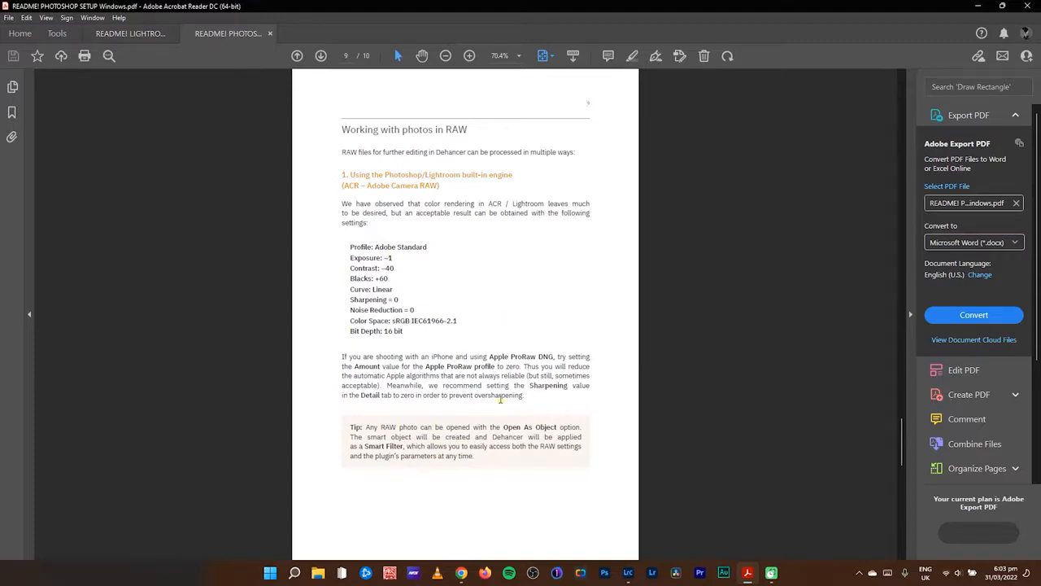
click(628, 574)
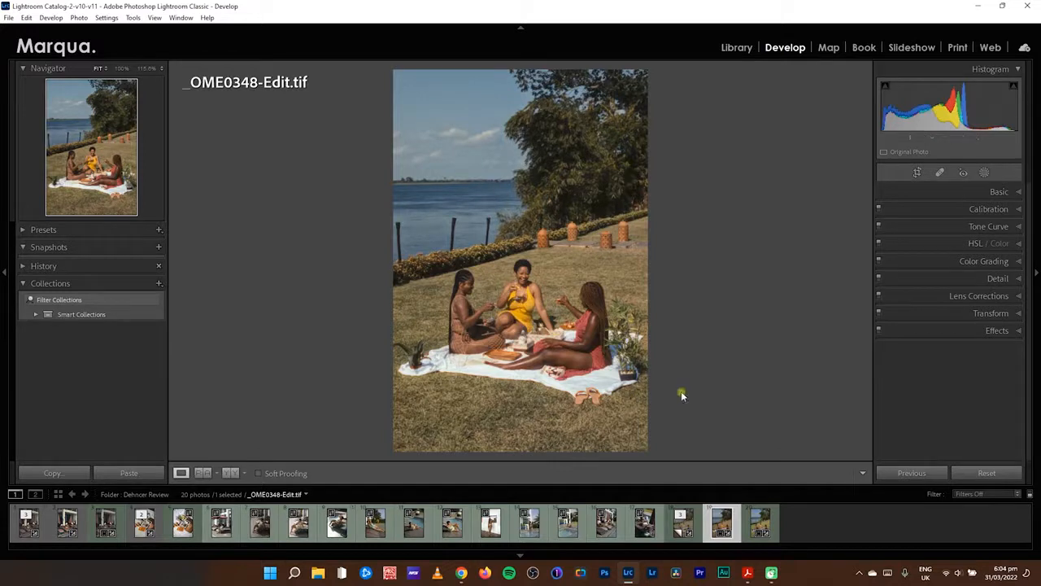
- Copy the develop settings of _OME0348.CR2 Copy 1 onto the poolside photo _OME0039.CR2
click(683, 522)
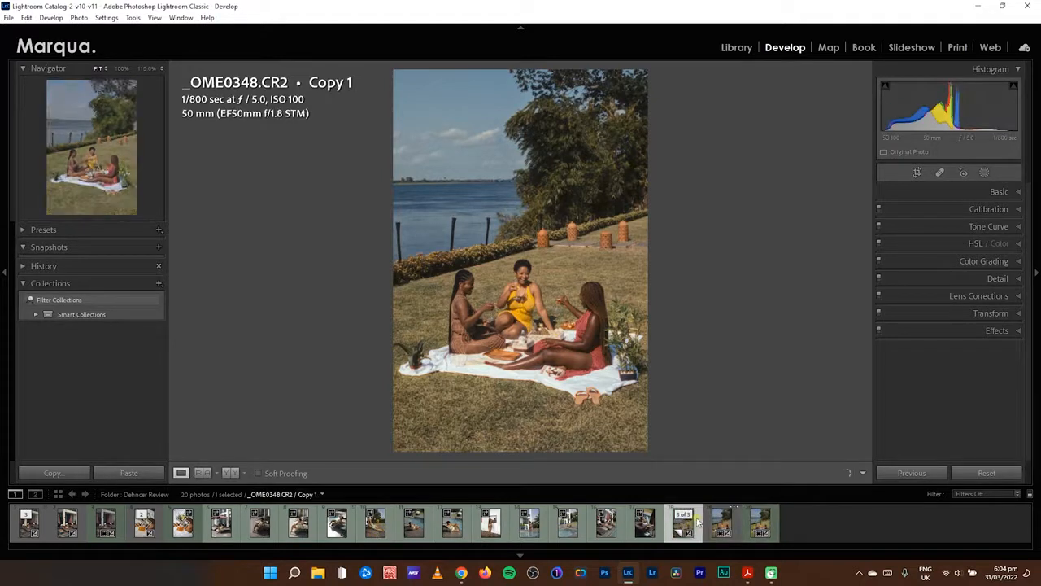
key(ctrl+shift+c)
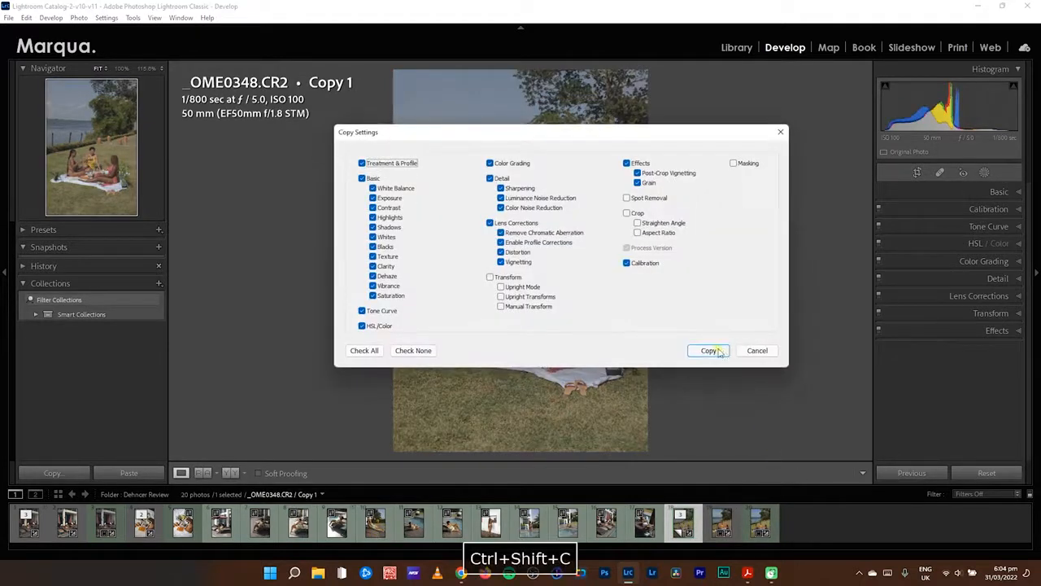
click(709, 351)
click(372, 525)
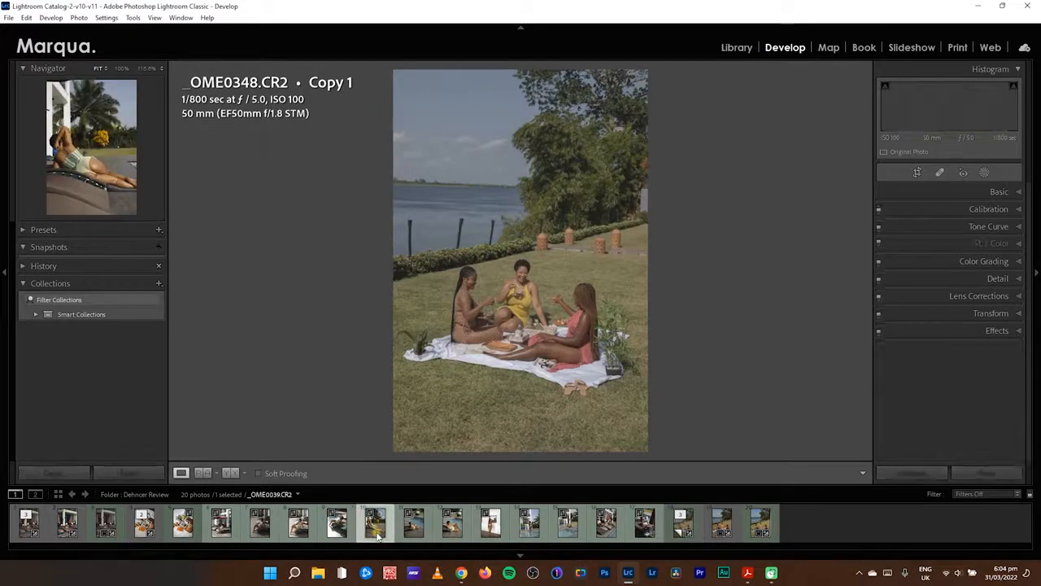
key(ctrl+shift+v)
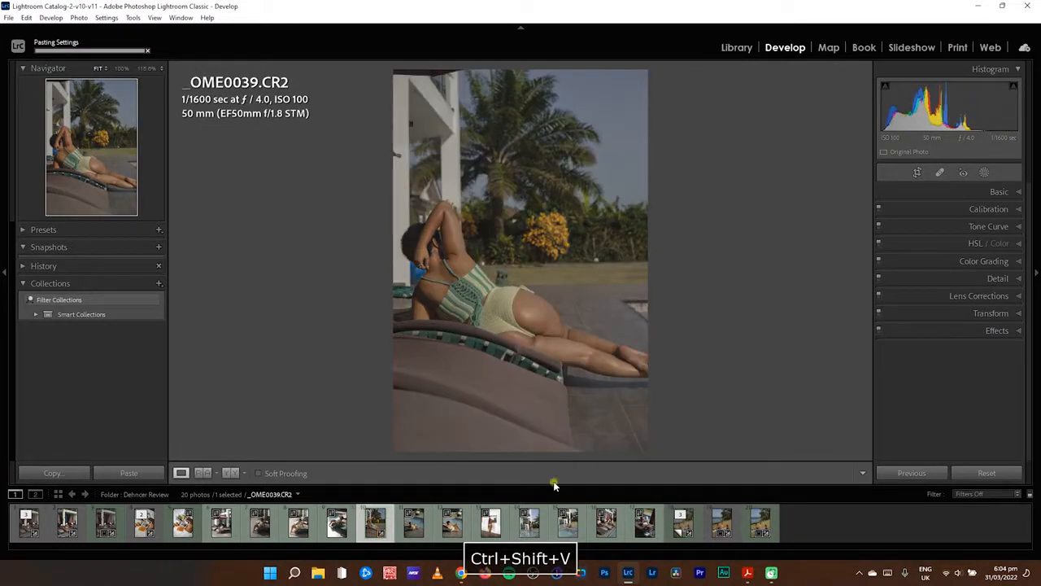
- Open _OME0039.CR2 in Dehancer as a 16-bit sRGB TIFF copy with Lightroom adjustments at resolution 240, uncompressed
right_click(389, 527)
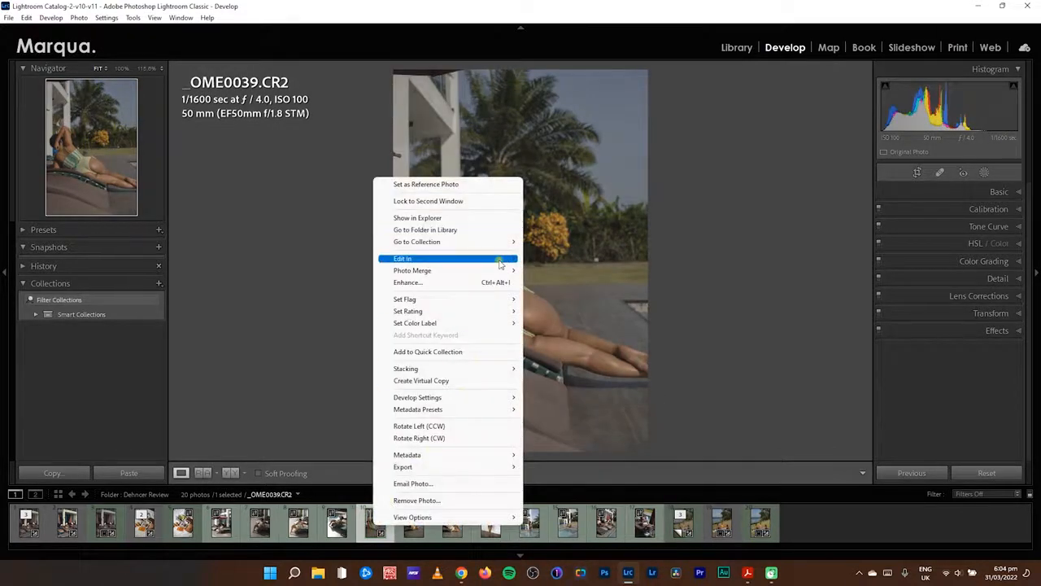
mouse_move(500, 263)
click(622, 271)
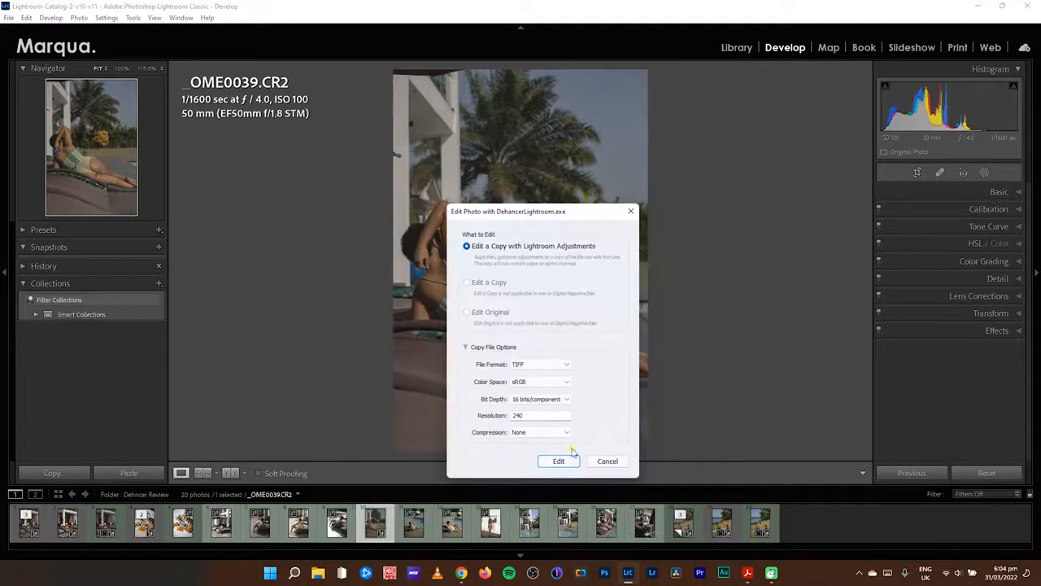
click(559, 461)
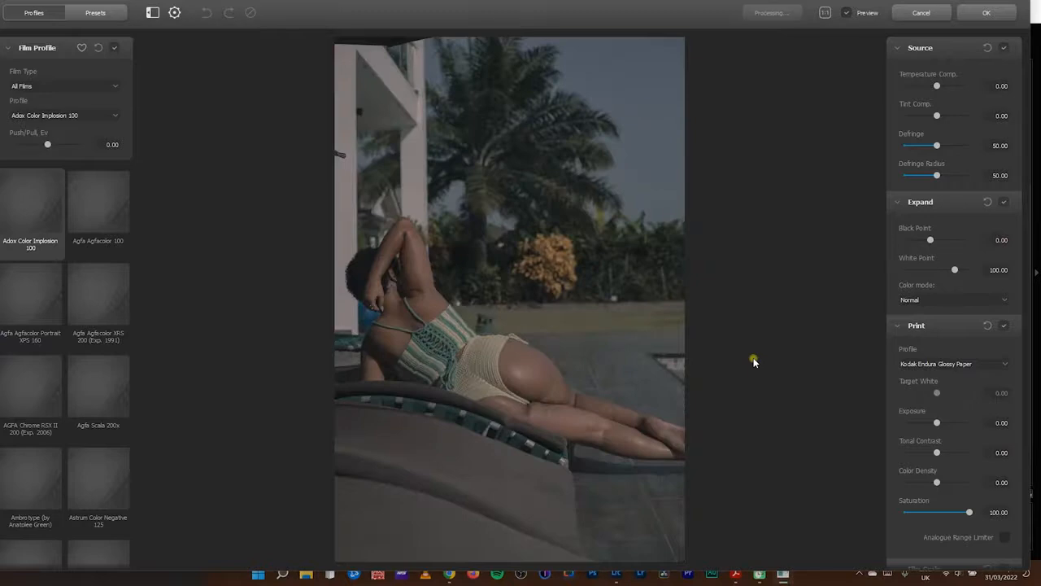
- Collapse the Source, Expand, Print, Film Grain, Color Head, Halation, Bloom and Vignette settings groups
click(9, 48)
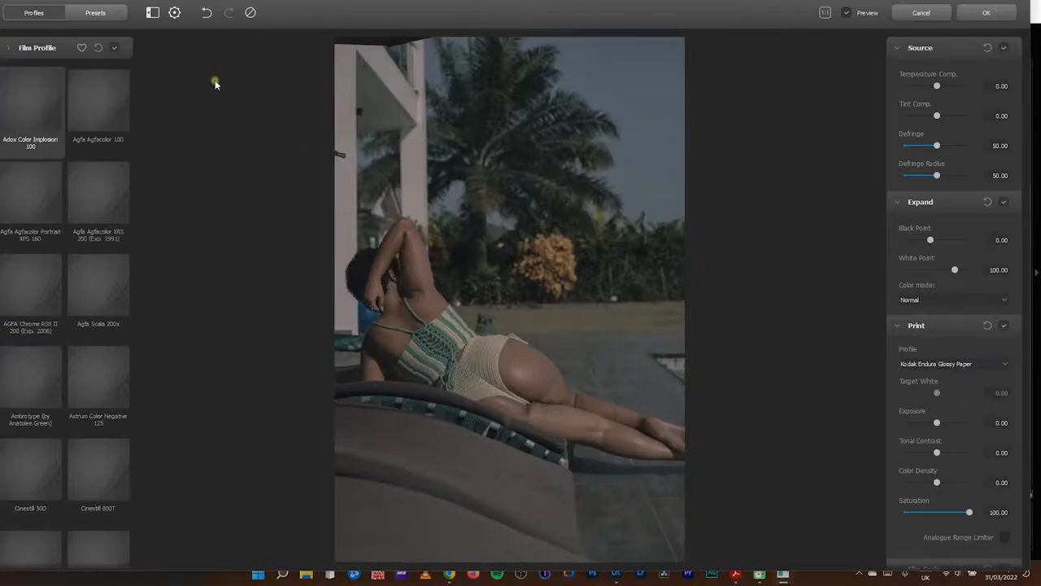
click(8, 48)
click(899, 48)
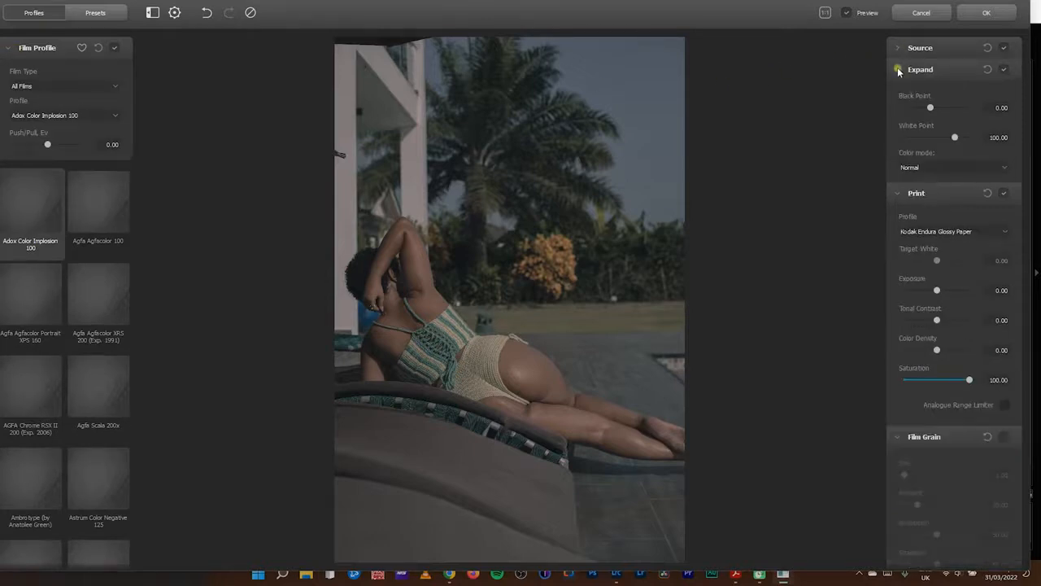
click(899, 69)
click(899, 91)
click(899, 112)
click(898, 137)
click(899, 156)
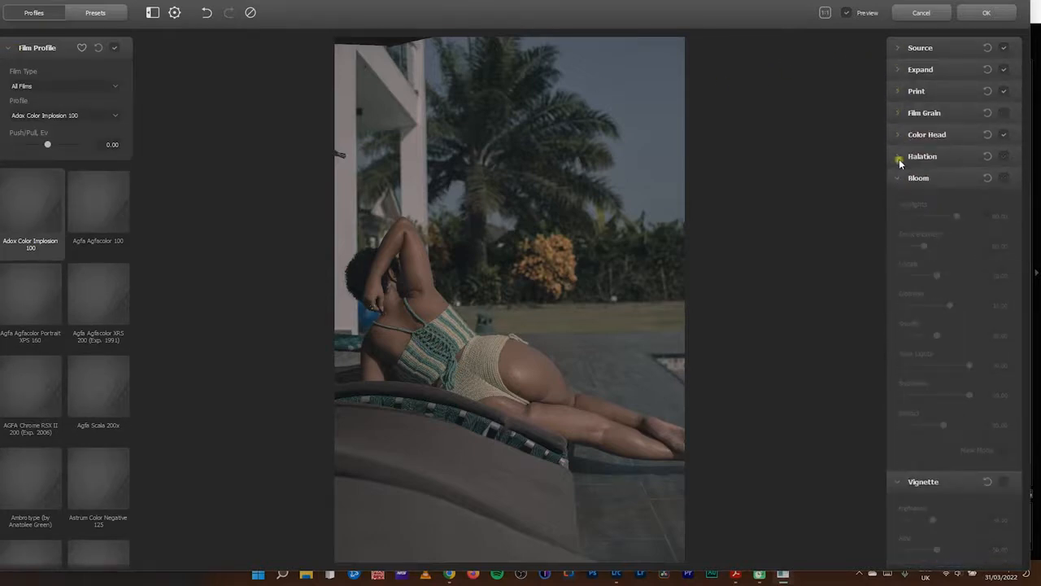
click(898, 177)
click(898, 200)
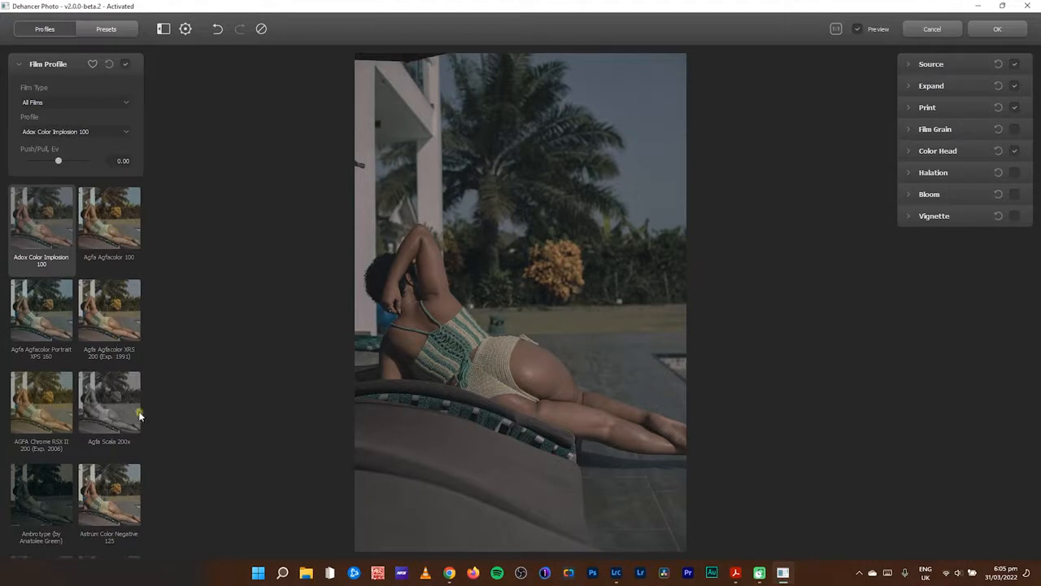
- Switch to Lightroom Classic, browse the custom profiles for _OME0039-Edit.tif and apply W.OFF+
scroll(92, 487, down, 3)
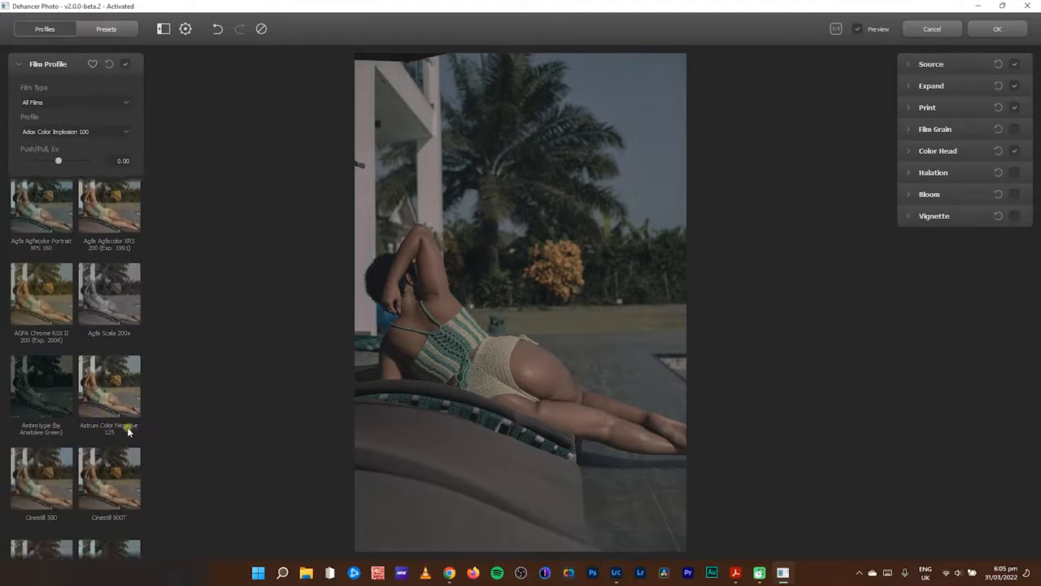
click(616, 573)
click(974, 190)
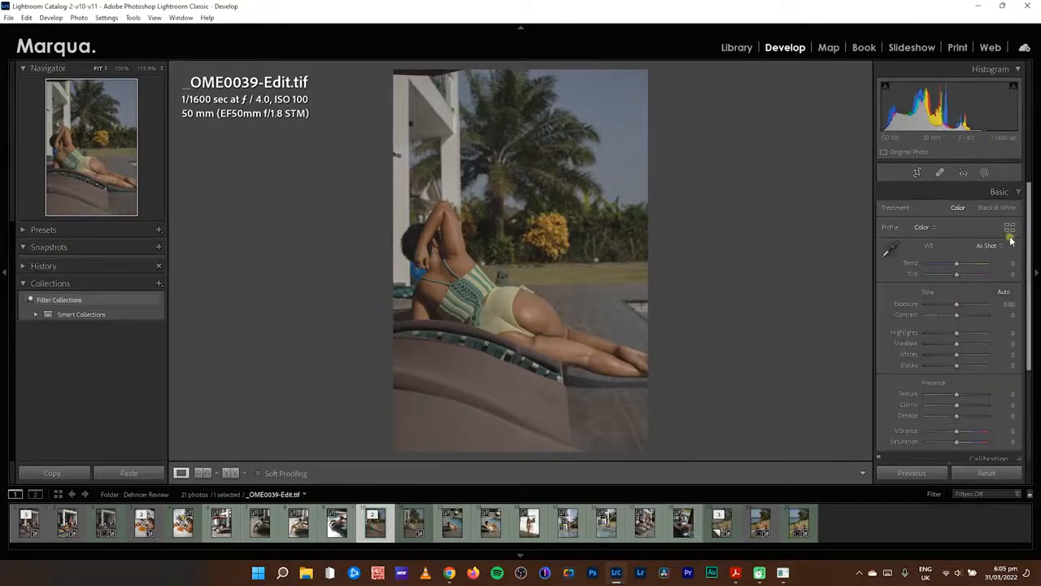
click(1013, 236)
click(918, 309)
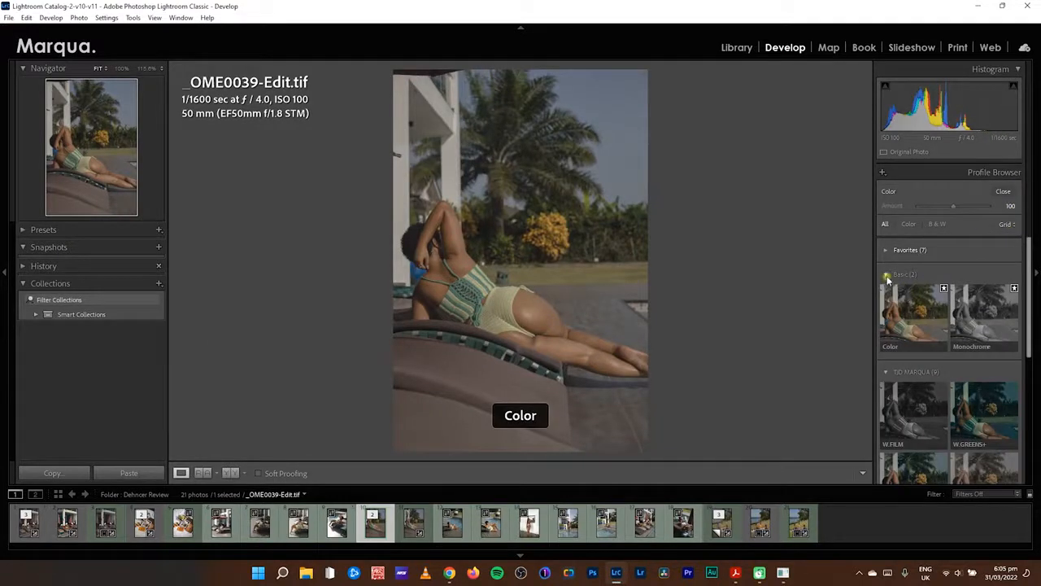
click(887, 277)
click(924, 345)
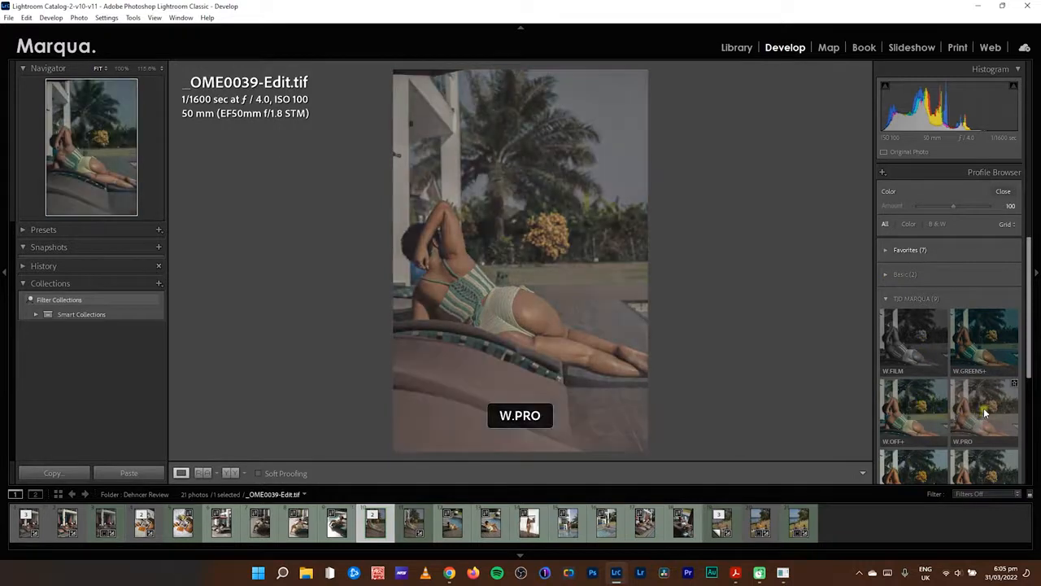
click(912, 415)
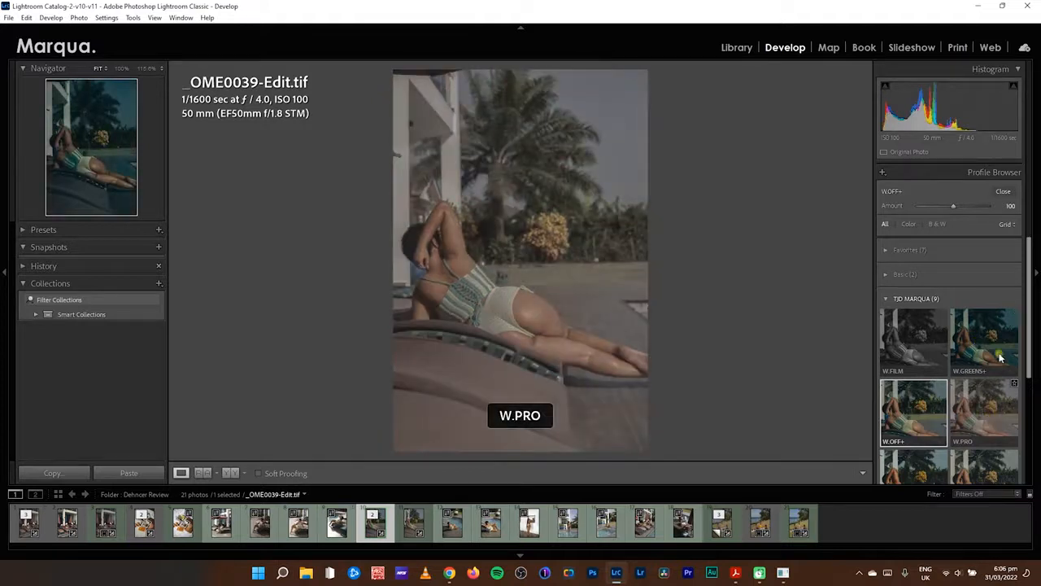
scroll(970, 440, down, 3)
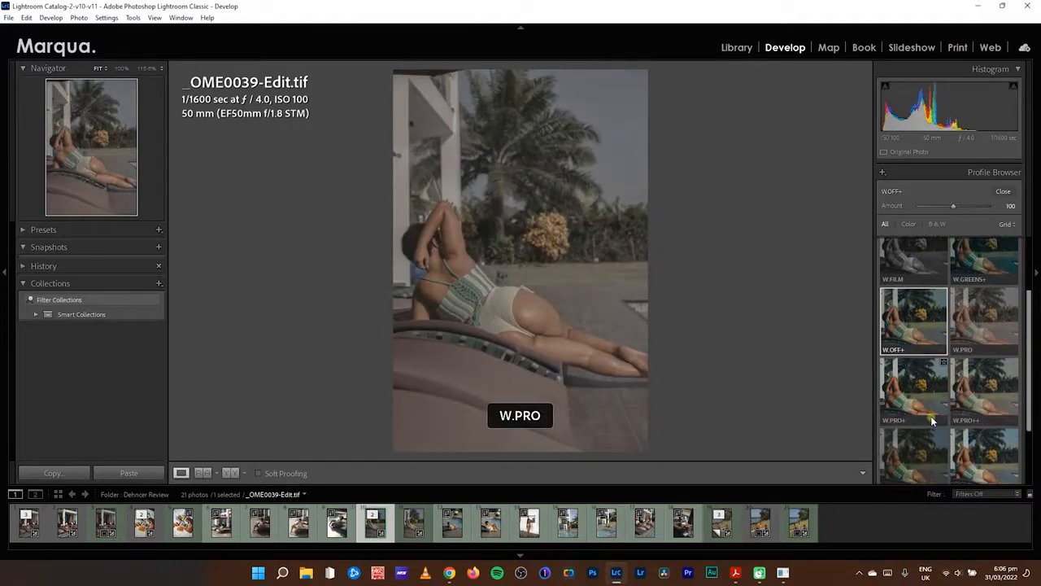
scroll(919, 399, down, 1)
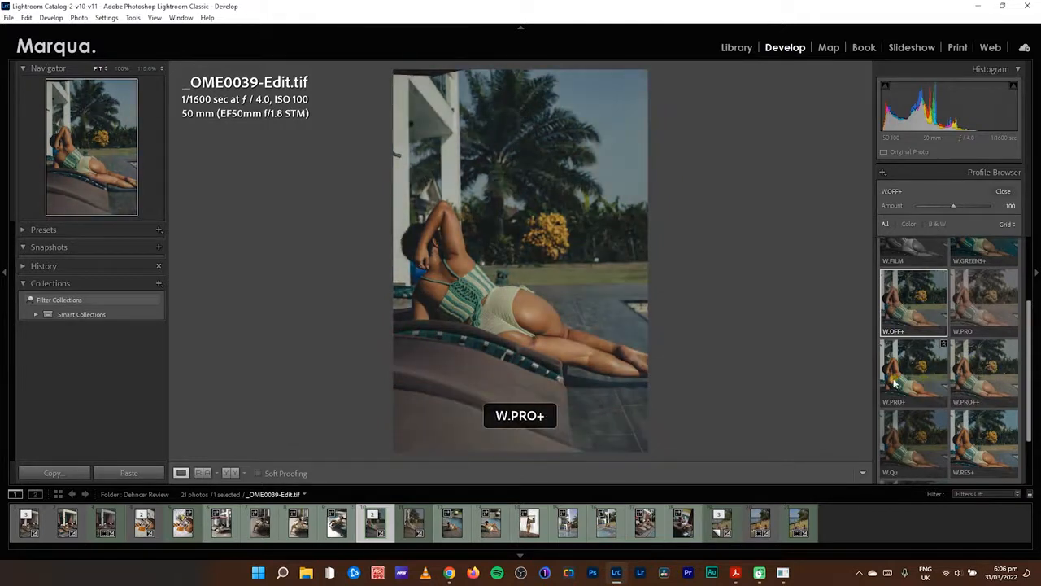
- Return to Dehancer Photo and try Fuji film profiles, including Fujicolor Print (Industrial) 400 and 100, Fujicolor C200 and Fujicolor 100
click(783, 573)
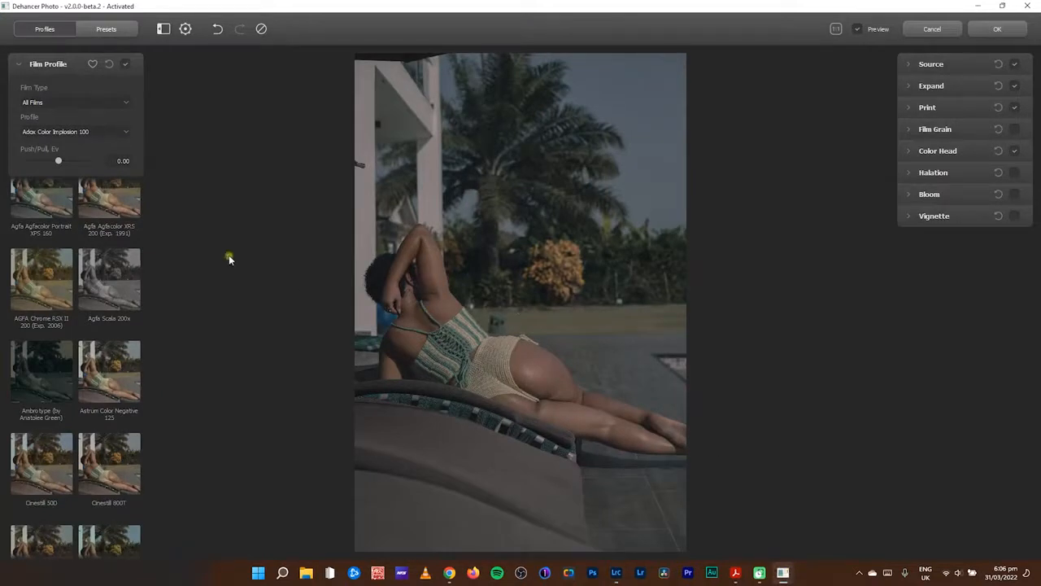
scroll(119, 373, down, 10)
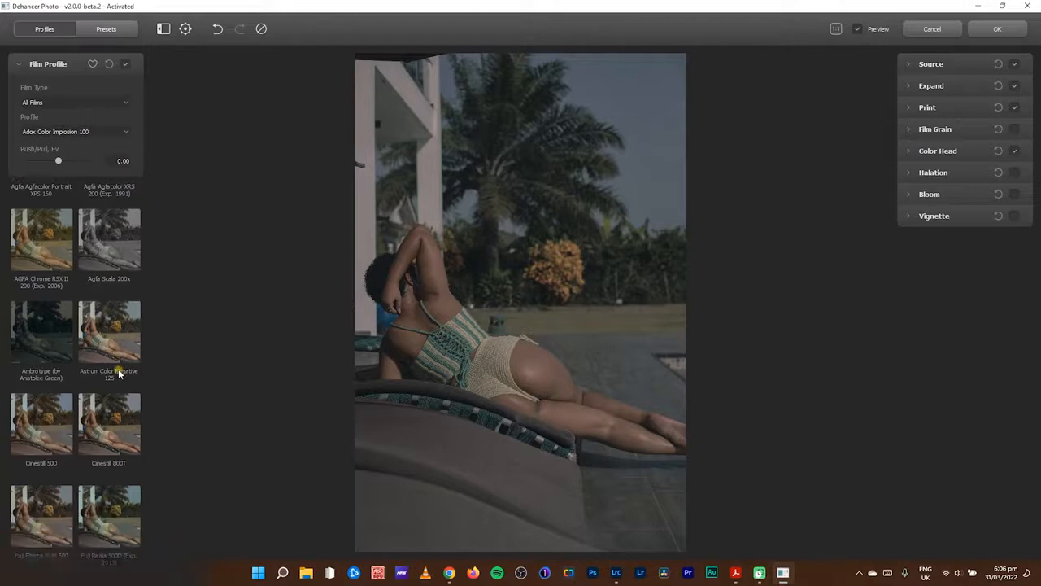
scroll(41, 378, down, 1)
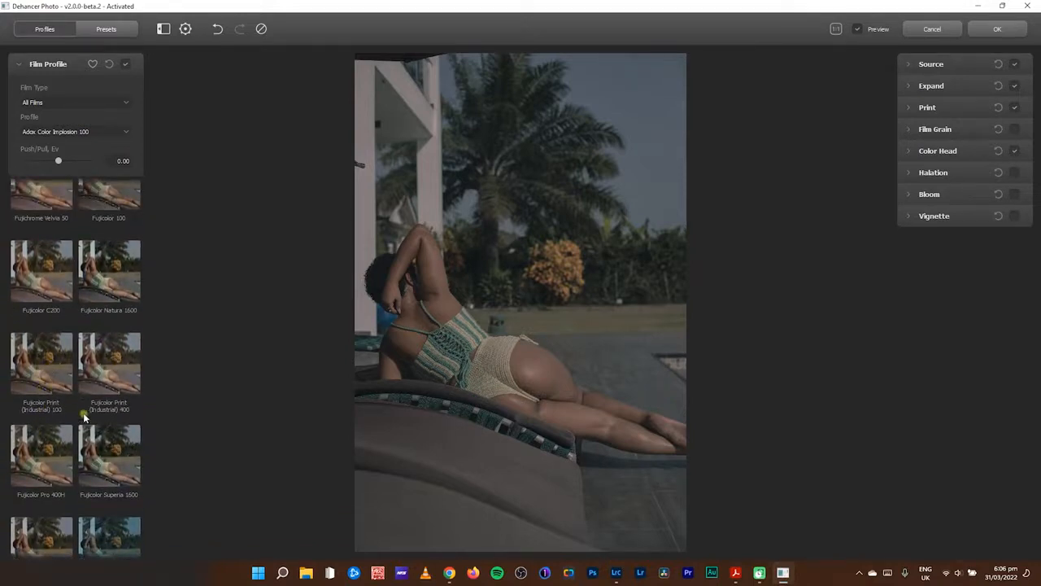
click(108, 368)
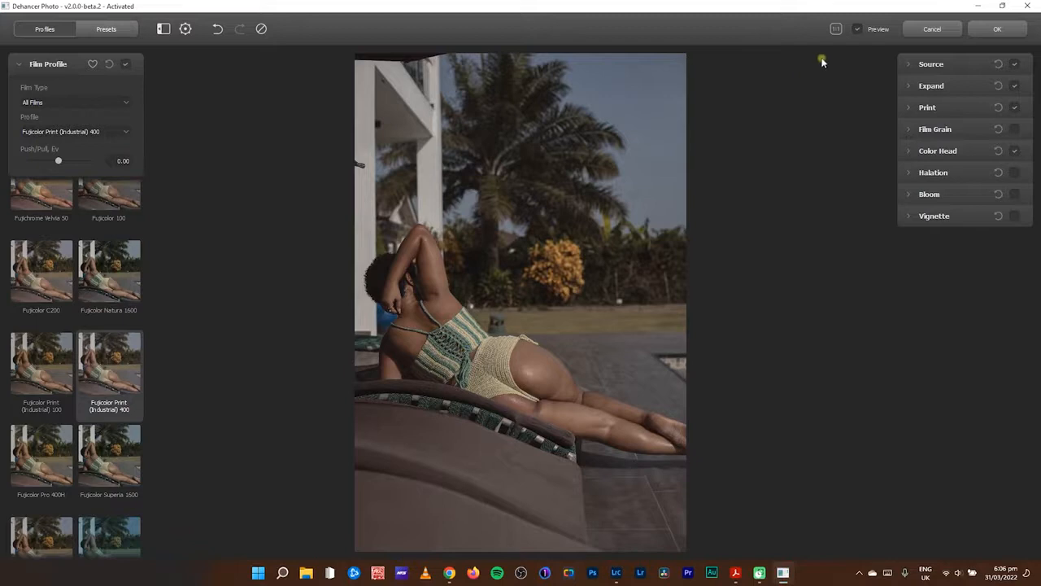
click(26, 368)
click(43, 272)
click(44, 194)
click(106, 238)
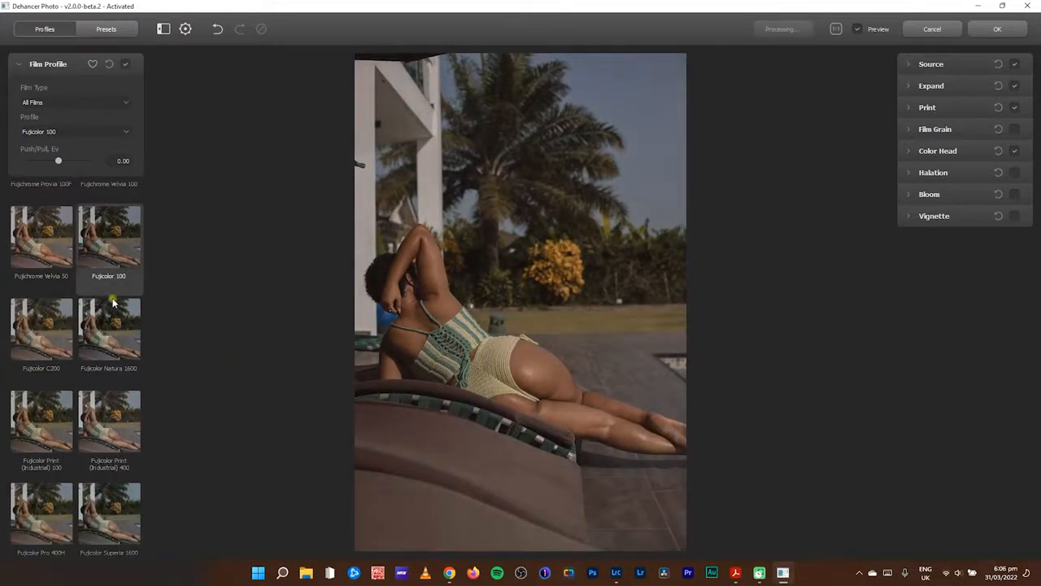
- Try Kodak film profiles on the poolside photo, including Eastman Double-X 5222, Ektar 25, Gold 200, Kodachrome 64 and Portra 160
scroll(106, 411, down, 5)
click(114, 329)
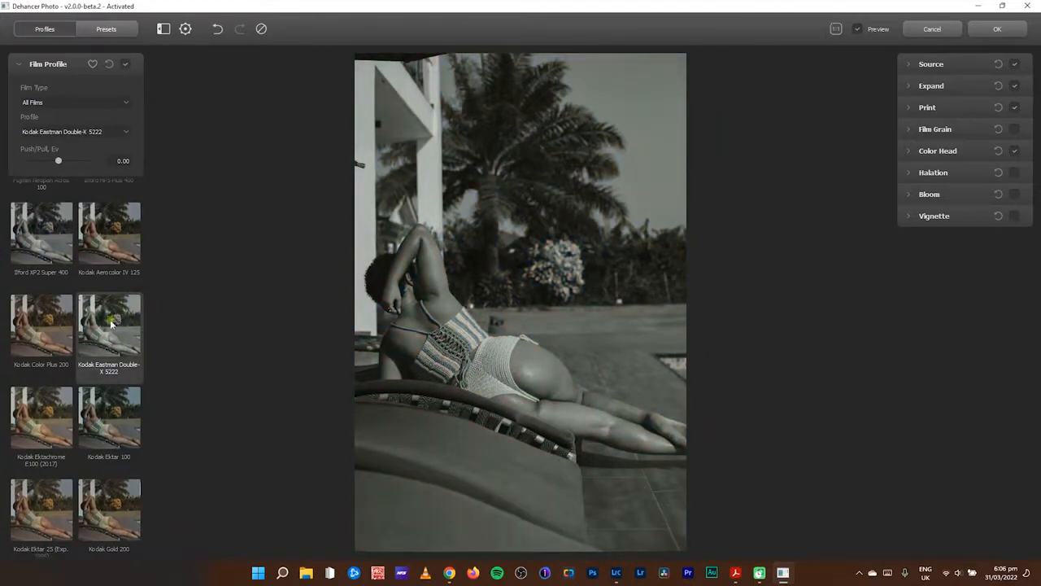
scroll(112, 324, down, 1)
scroll(112, 325, down, 1)
scroll(111, 325, down, 4)
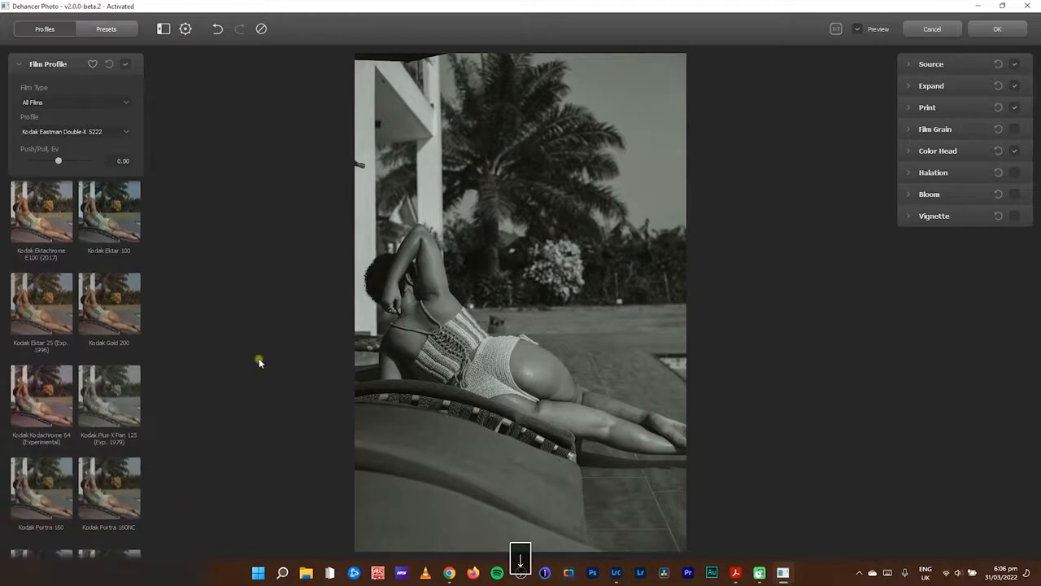
click(32, 307)
click(115, 310)
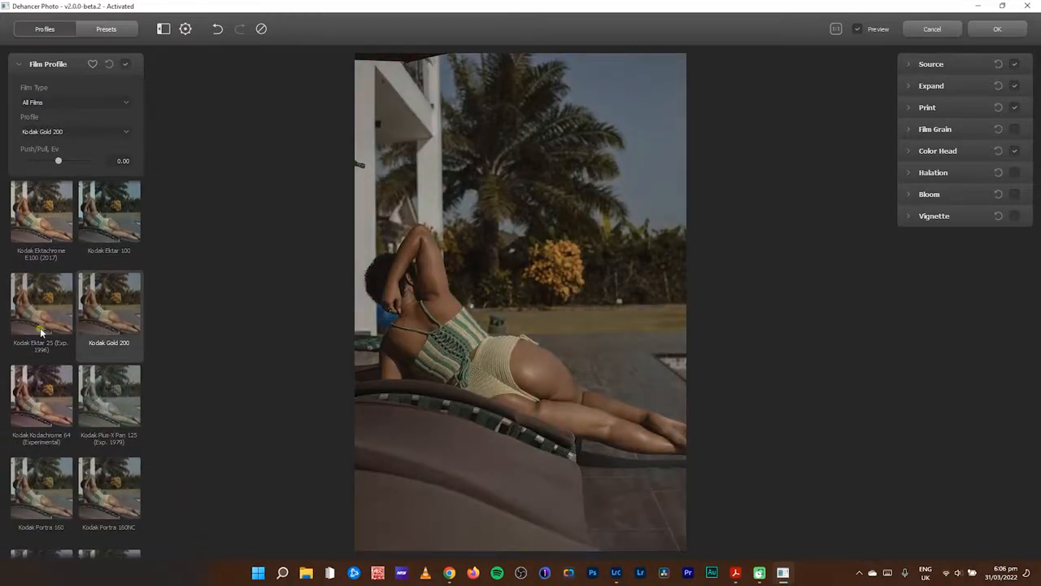
click(47, 399)
click(114, 399)
click(43, 463)
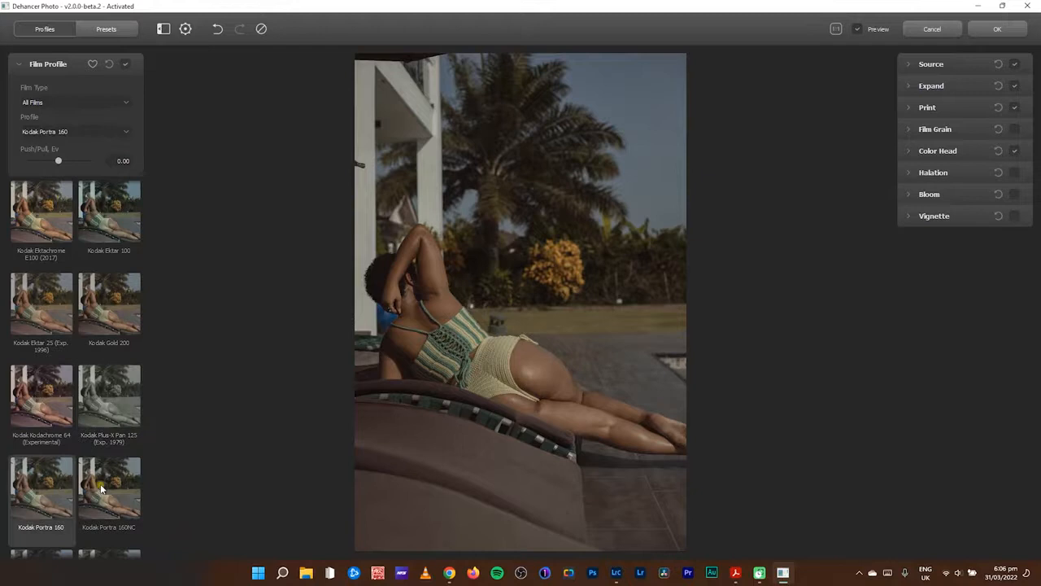
- Apply the Kodak Kodachrome 64 (Experimental) film profile to the poolside photo and browse the neighbouring Kodak profiles
click(72, 387)
scroll(71, 384, down, 3)
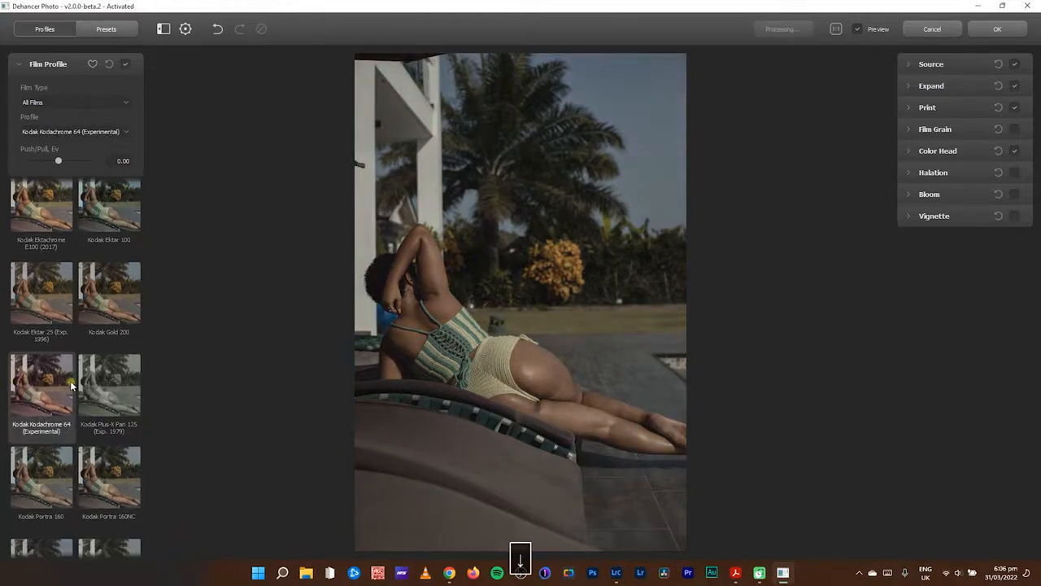
scroll(71, 384, up, 3)
scroll(71, 386, down, 10)
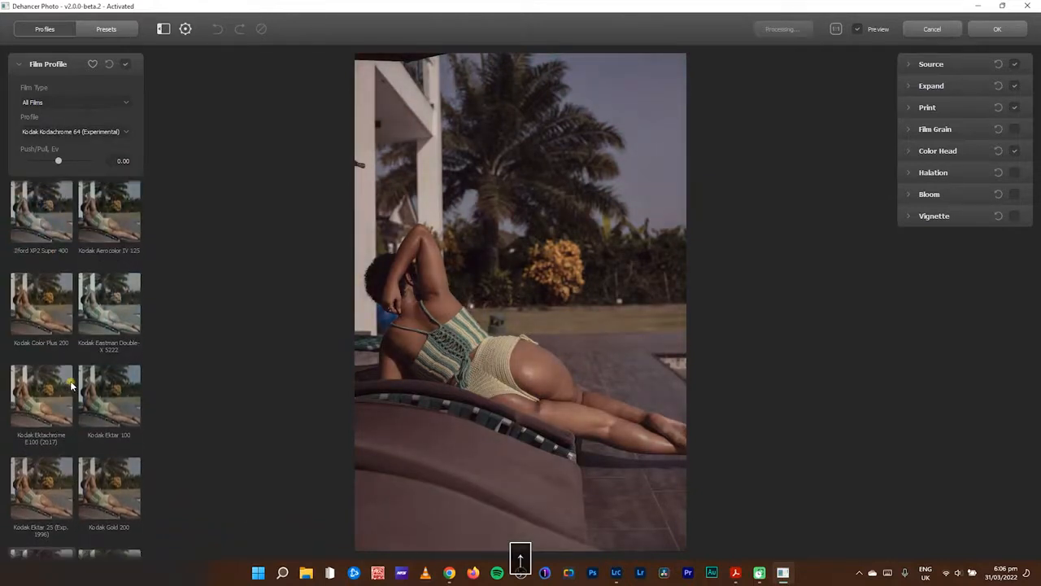
- Try Fuji film profiles on the poolside photo, including Fujicolor C200, Natura 1600 and 100, Fujichrome Velvia 100 and Provia 100F
scroll(72, 386, down, 8)
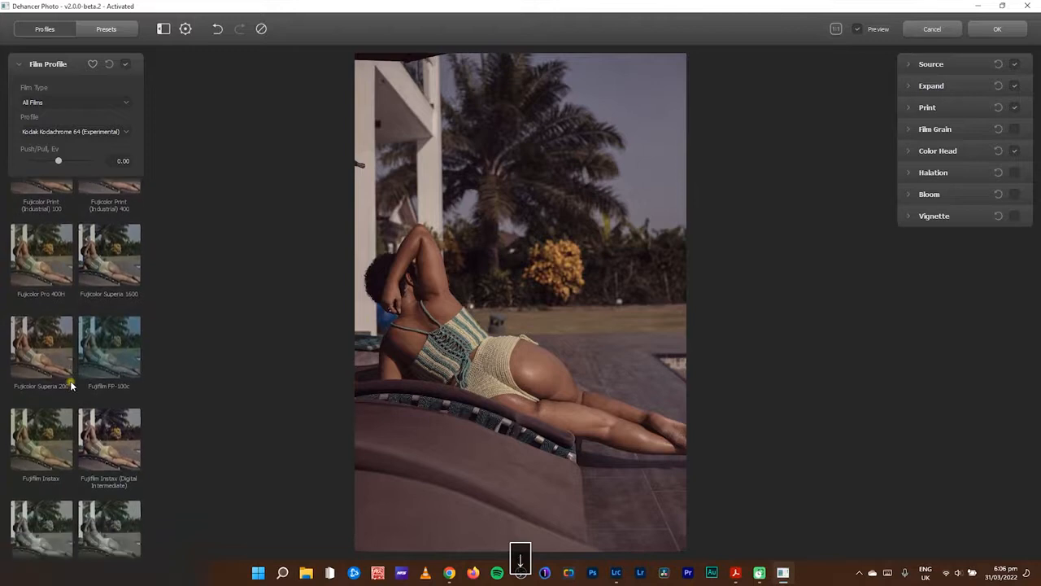
scroll(71, 386, up, 8)
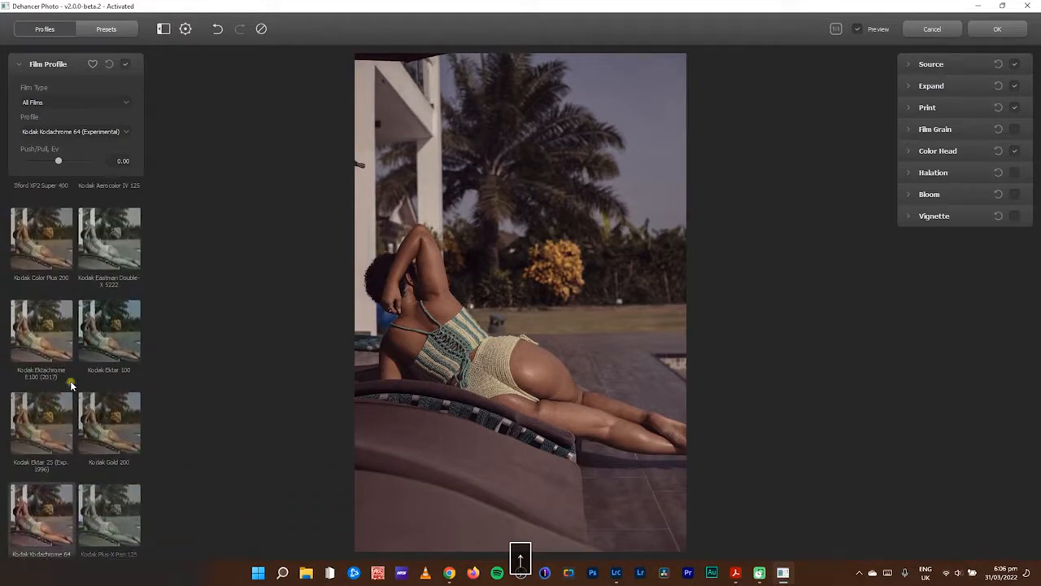
scroll(72, 386, up, 5)
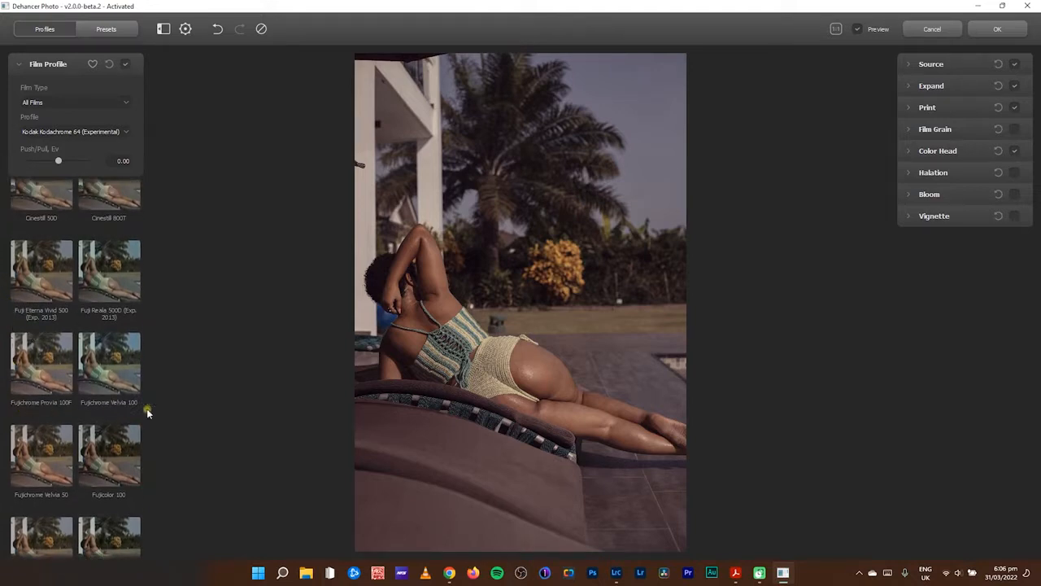
scroll(147, 412, down, 3)
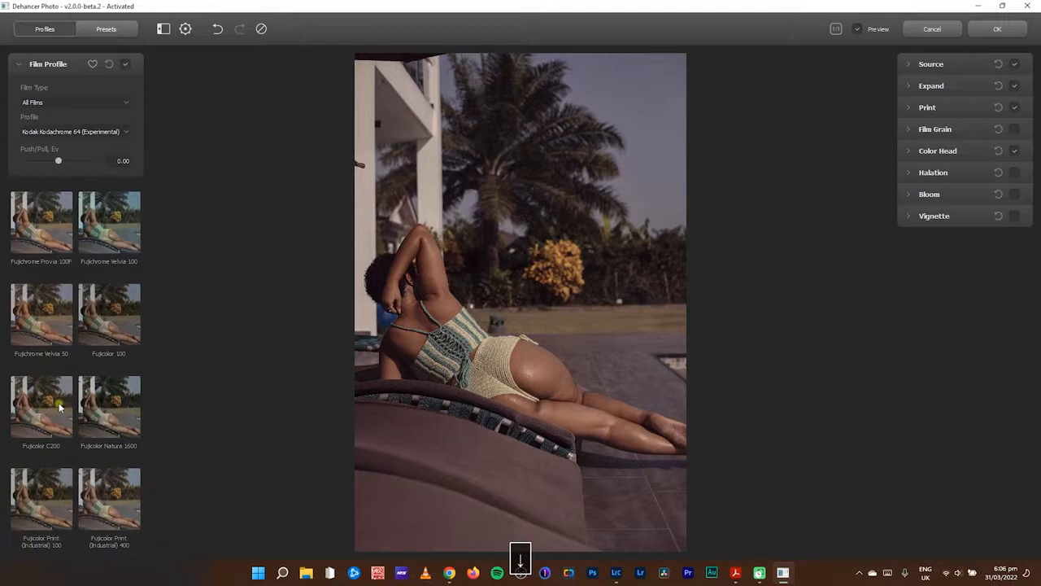
click(41, 409)
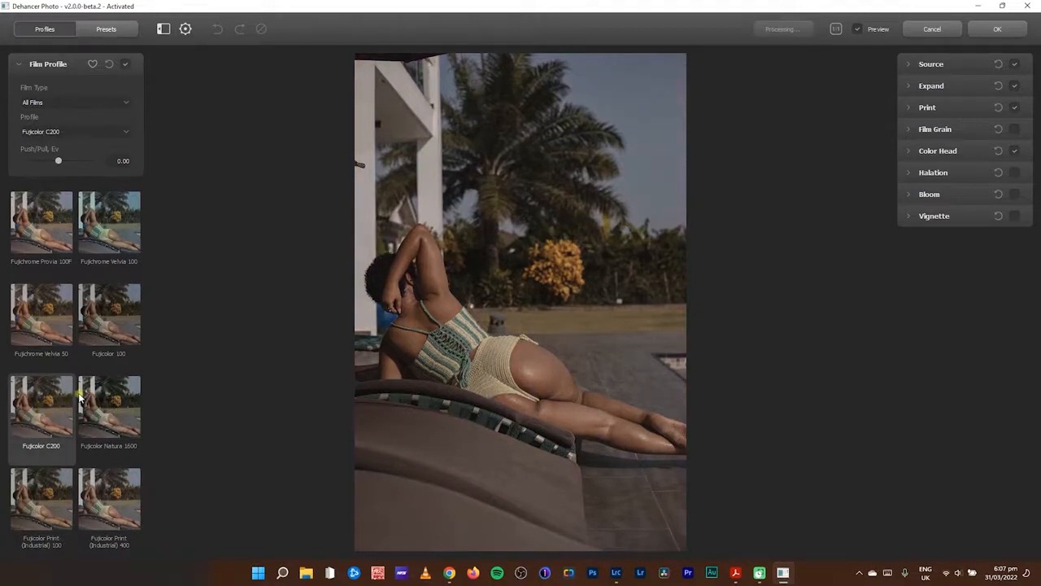
click(101, 405)
click(109, 309)
click(107, 240)
click(46, 239)
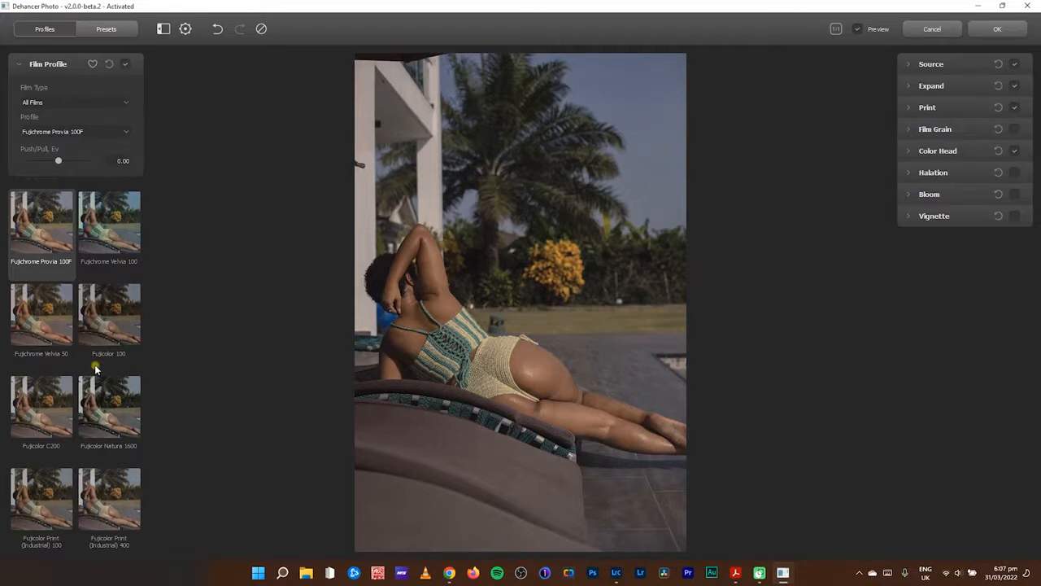
- Compare the Fujicolor Natura 1600 and Fujicolor Print (Industrial) 400 profiles, and apply Fujicolor C200 to the poolside photo
click(109, 419)
click(109, 497)
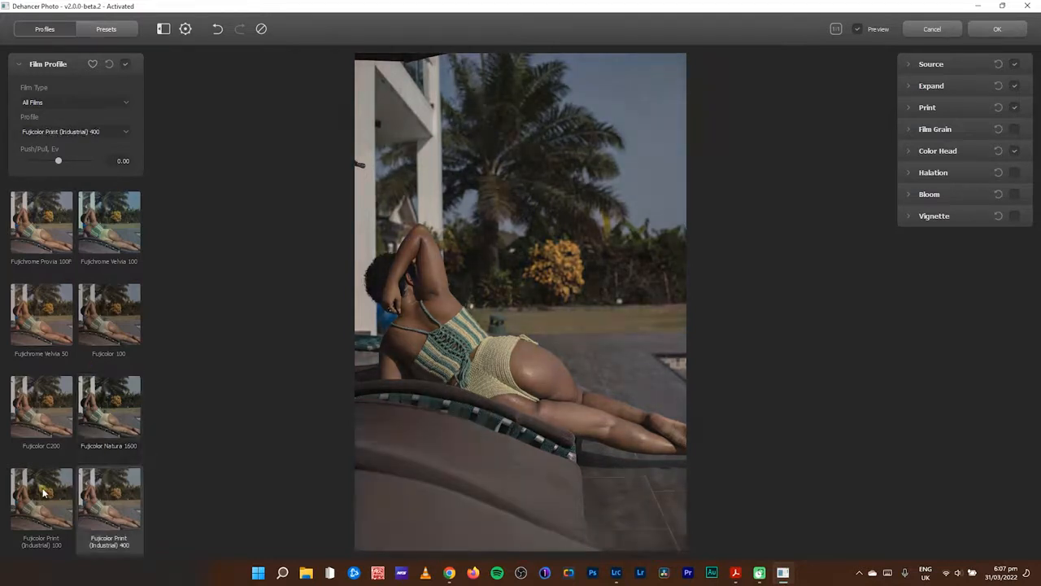
click(41, 407)
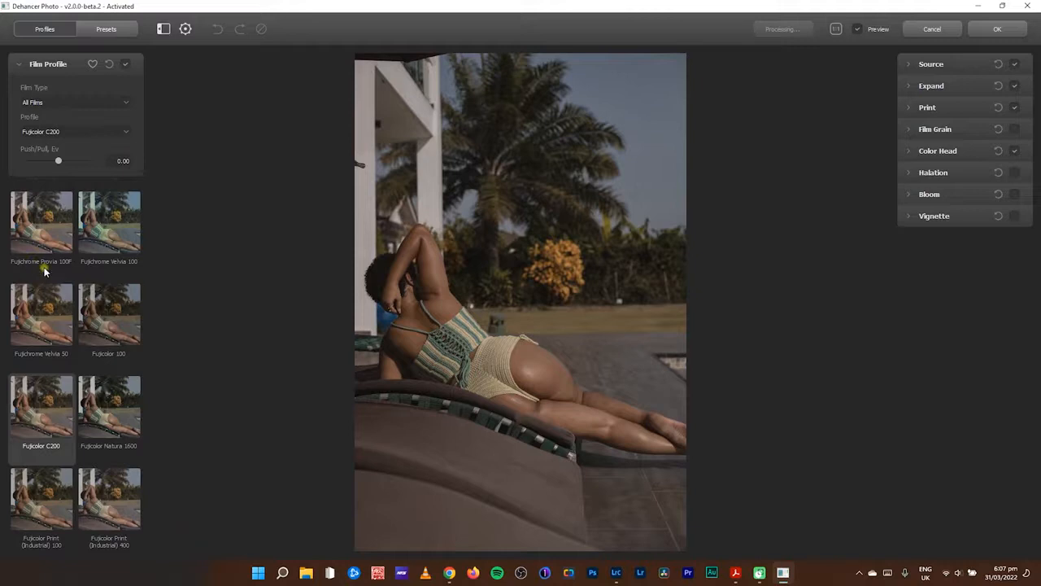
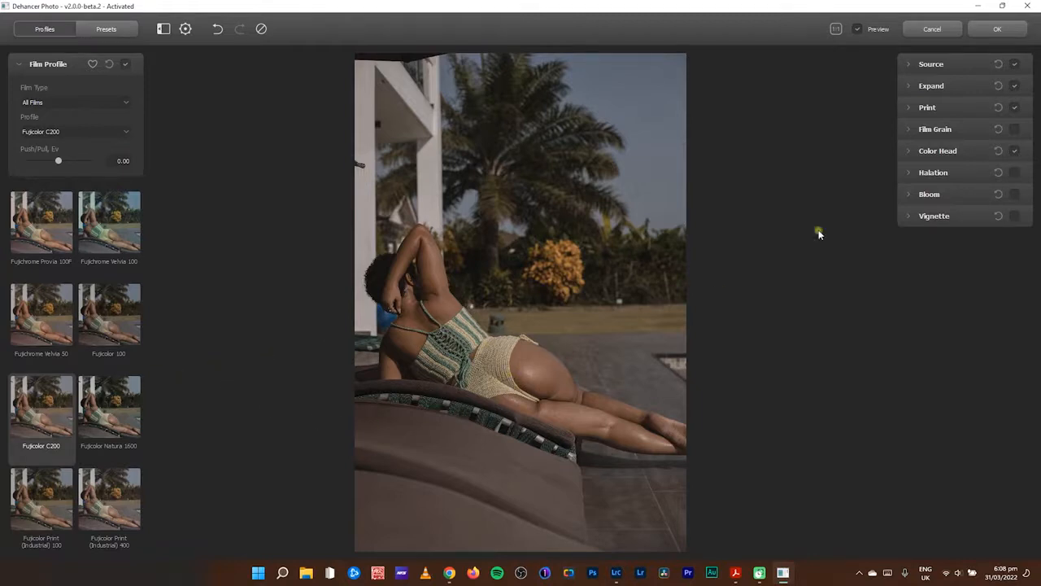
- Switch to Lightroom Classic and look over the color treatment and Basic adjustments of _OME0039-Edit.tif
click(615, 573)
click(1003, 191)
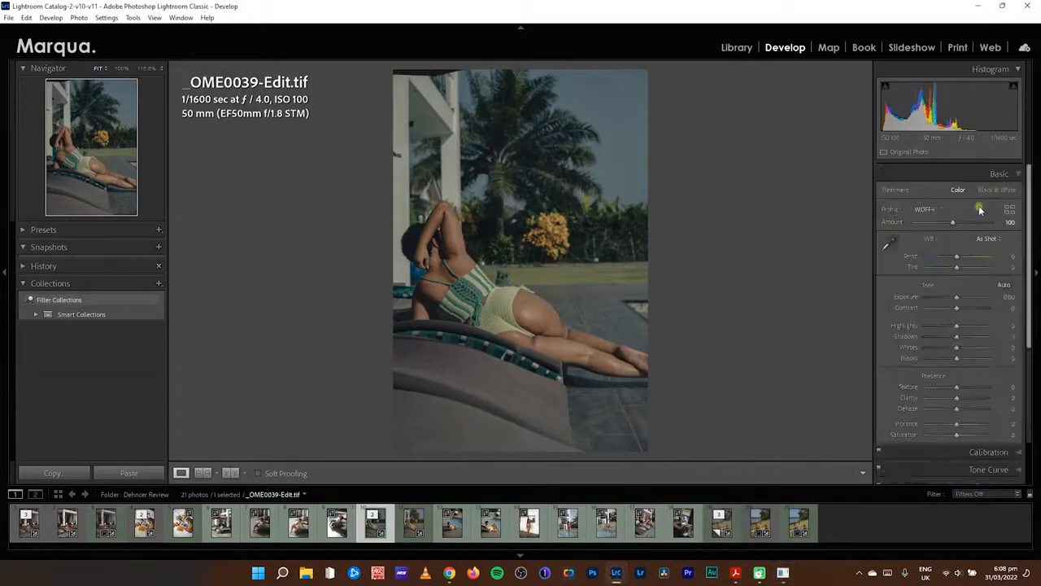
click(957, 192)
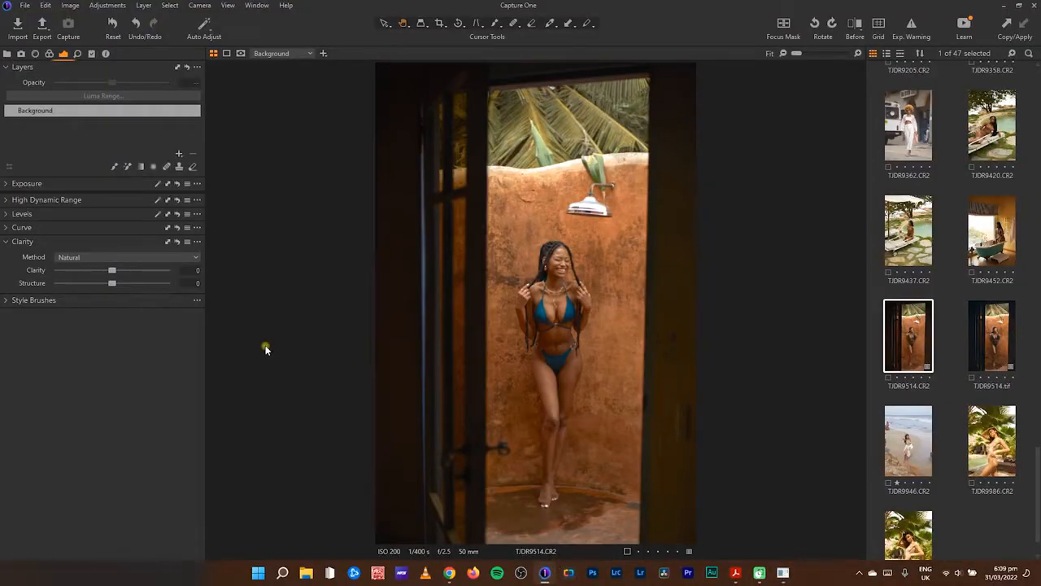
- Return to Dehancer Photo and examine the Source settings for temperature, tint and defringe
click(782, 573)
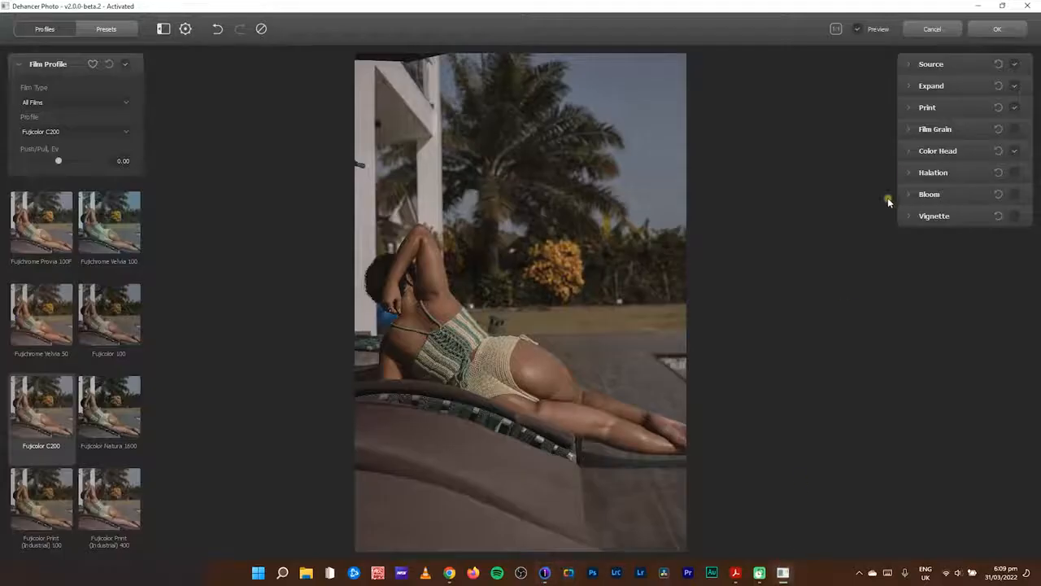
click(908, 64)
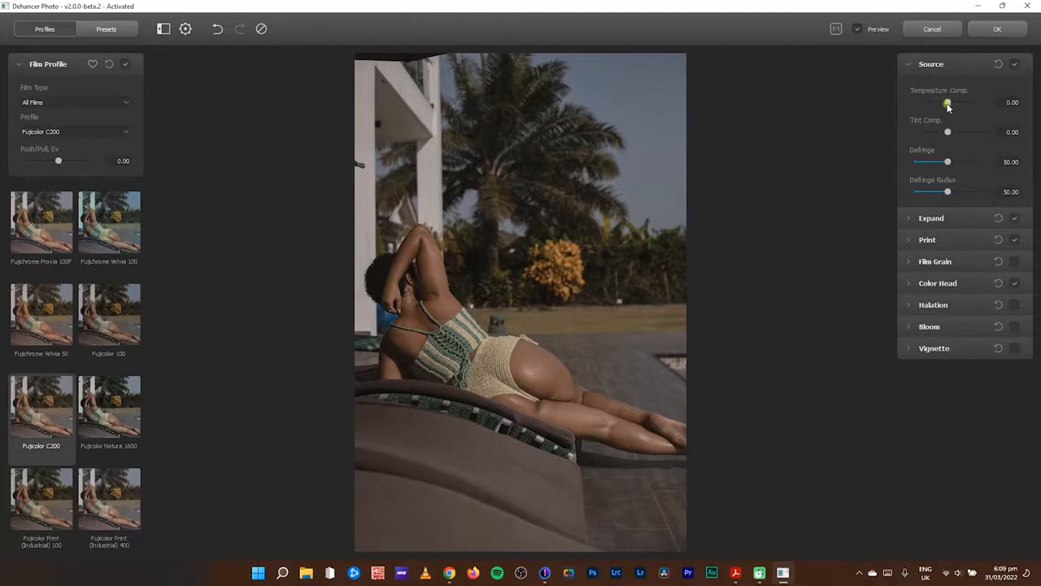
click(906, 64)
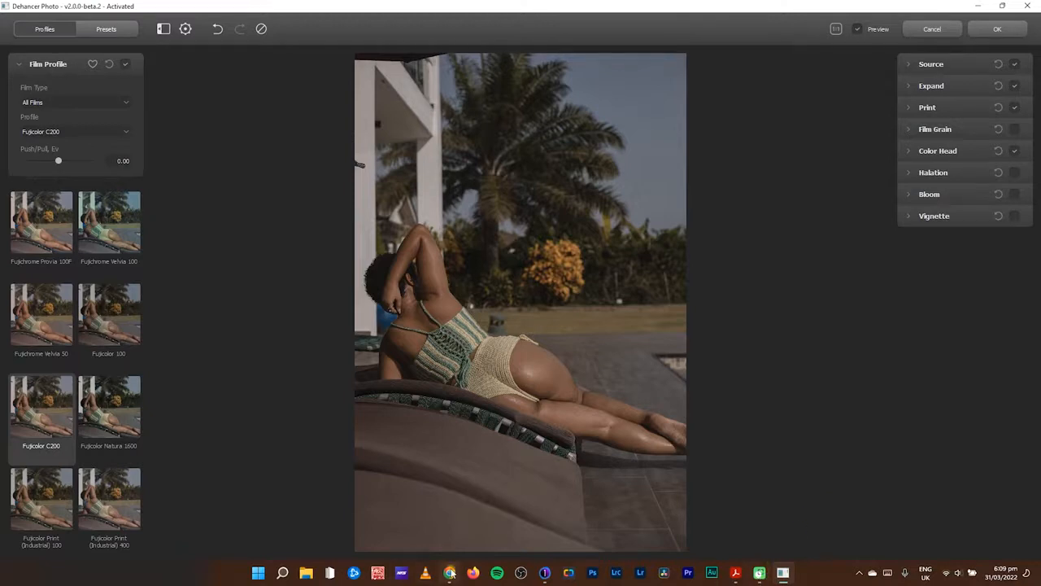
- Switch to Capture One, look through its tool sets and the metadata of TJDR9514.CR2, and return to Dehancer Photo
click(545, 573)
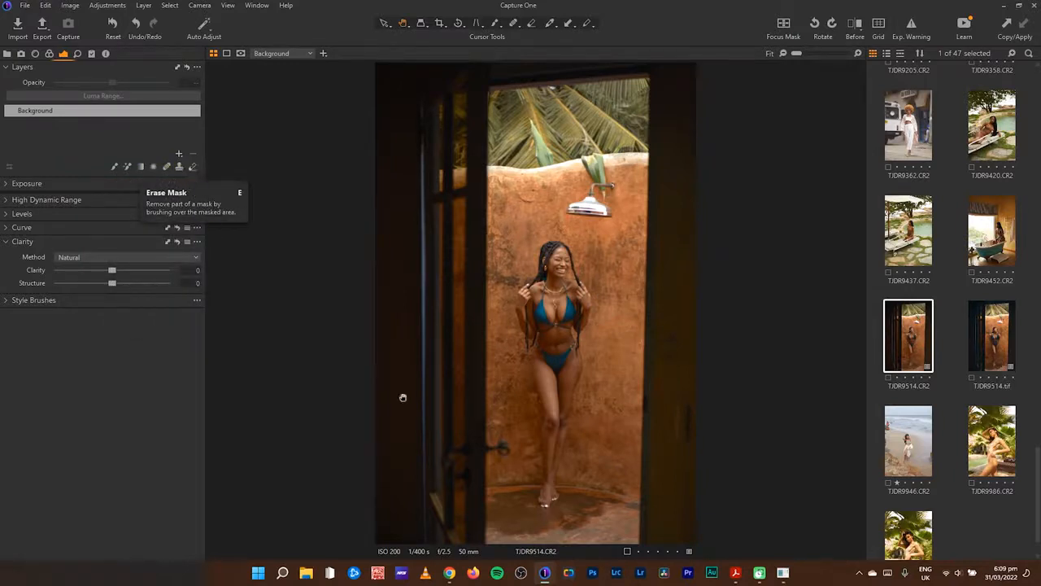
click(782, 572)
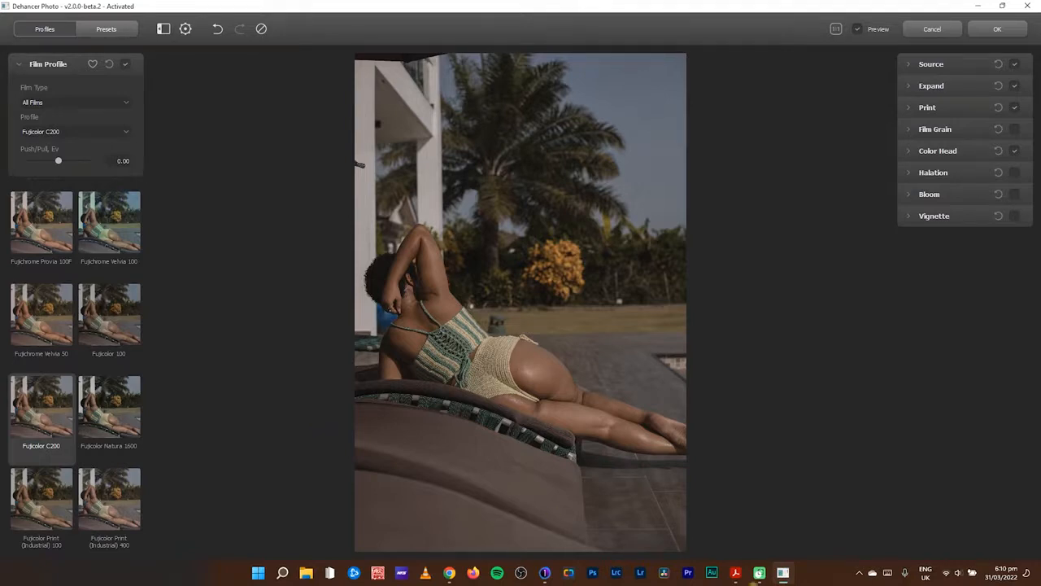
click(545, 572)
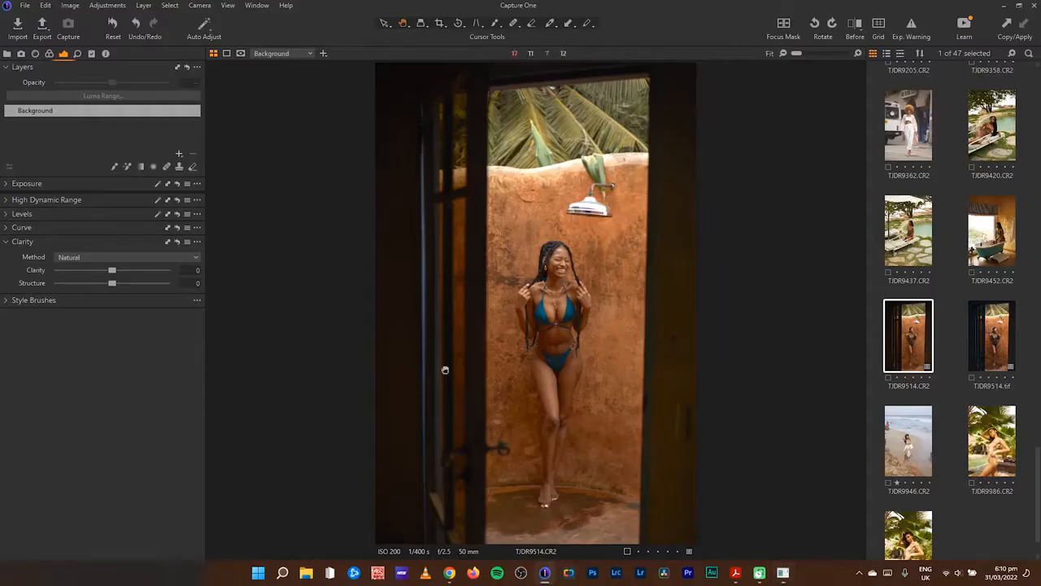
click(35, 54)
click(7, 53)
click(106, 54)
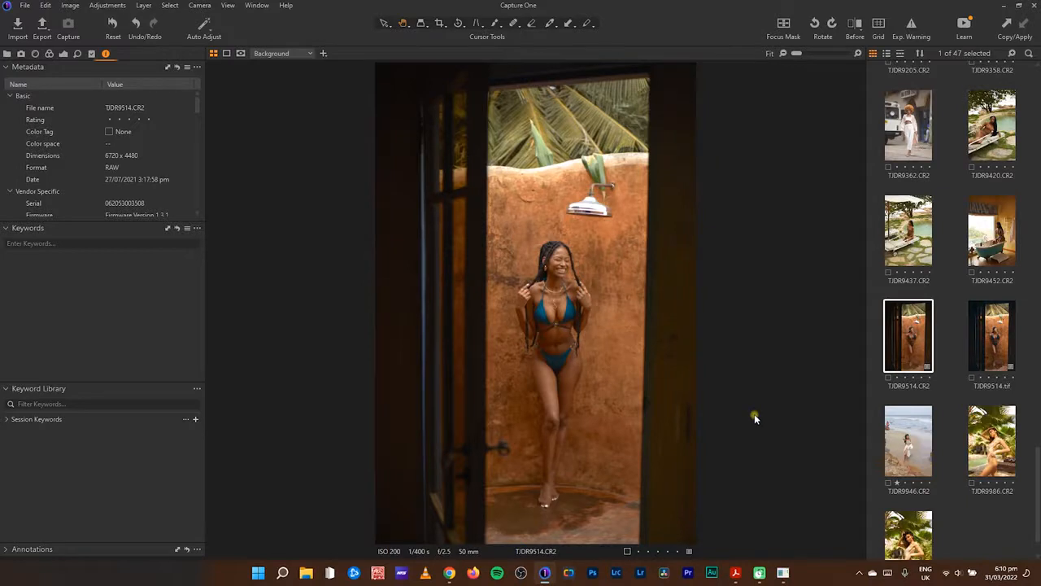
click(782, 573)
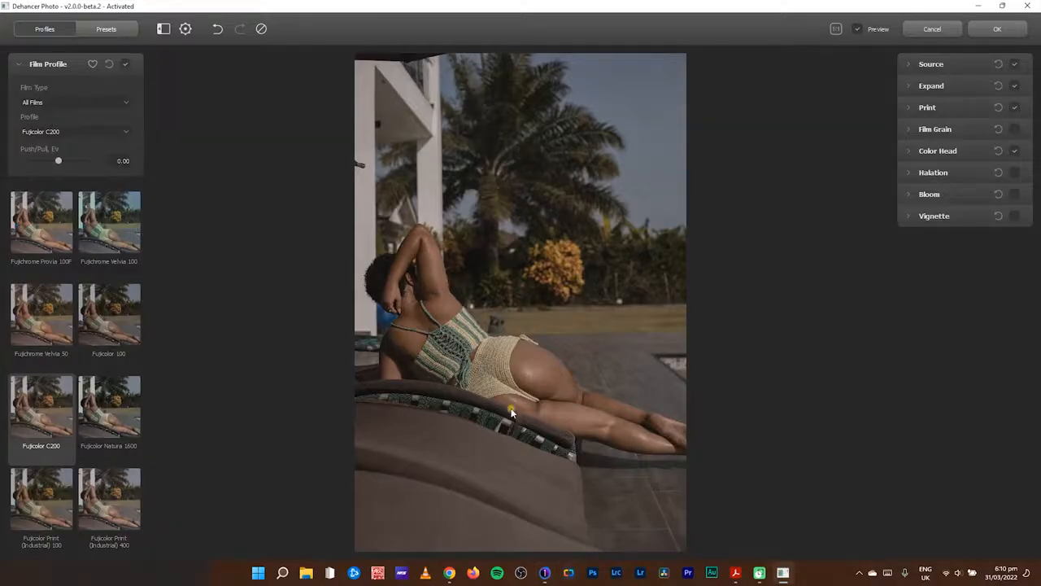